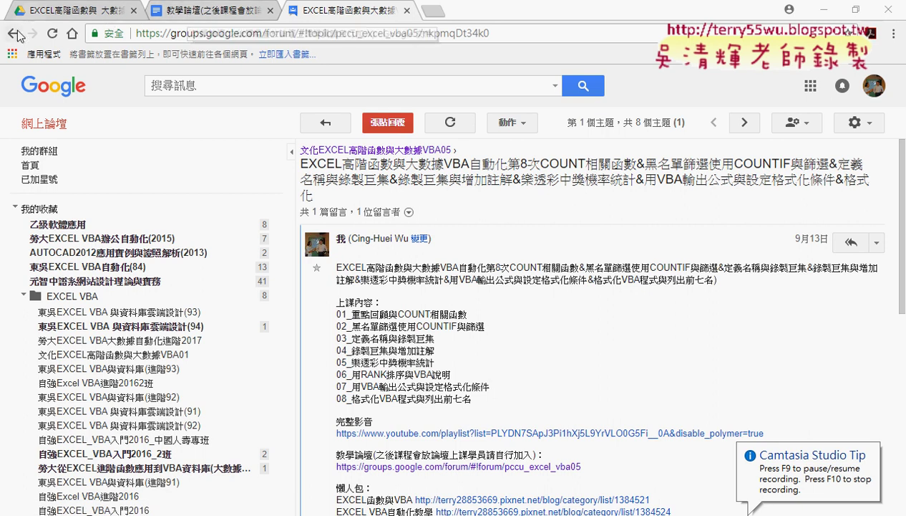
# Step: Open the 8th-lesson COUNT and COUNTIF thread and highlight its 黑名單篩選, COUNTIF, 篩選 and 錄製巨集 topics
pyautogui.click(325, 122)
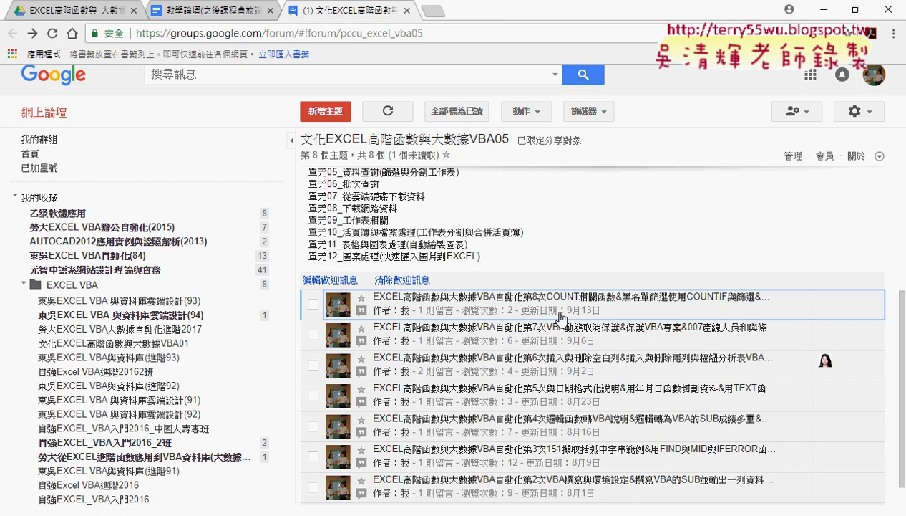
pyautogui.click(561, 316)
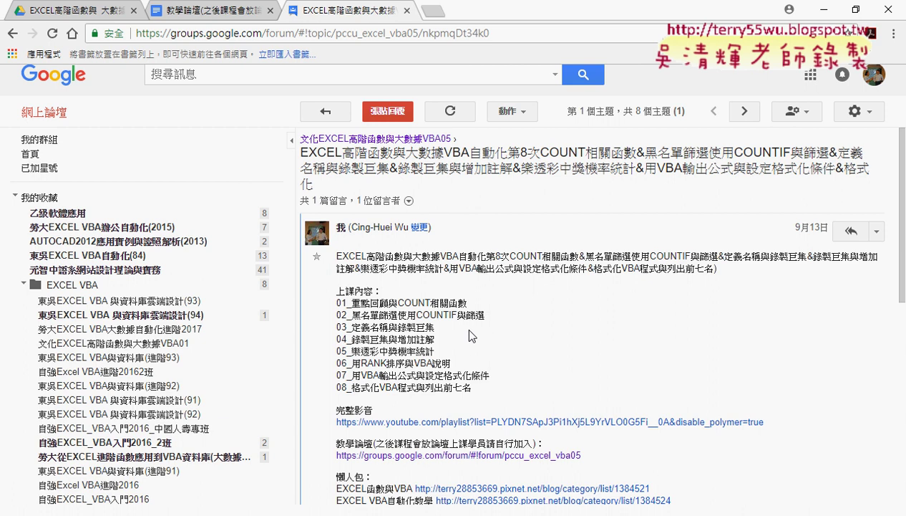
pyautogui.moveTo(352, 315); pyautogui.dragTo(399, 315)
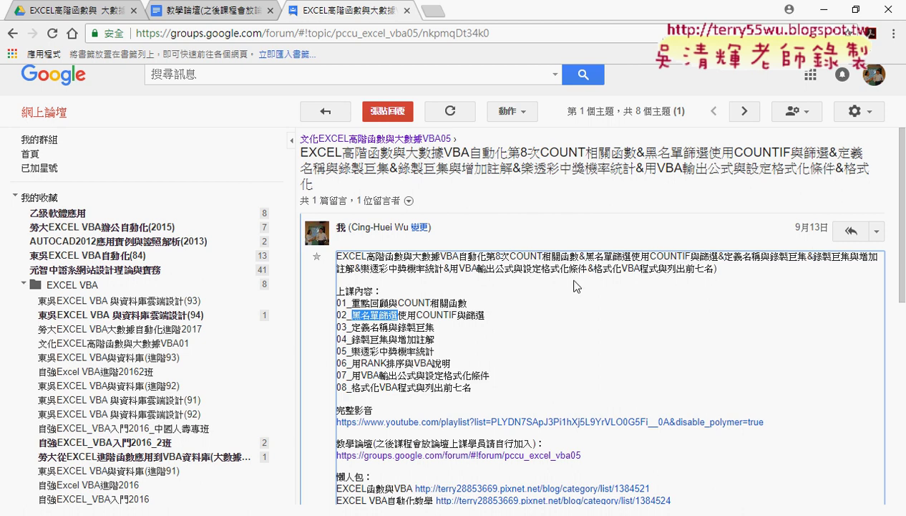
pyautogui.moveTo(416, 315); pyautogui.dragTo(458, 317)
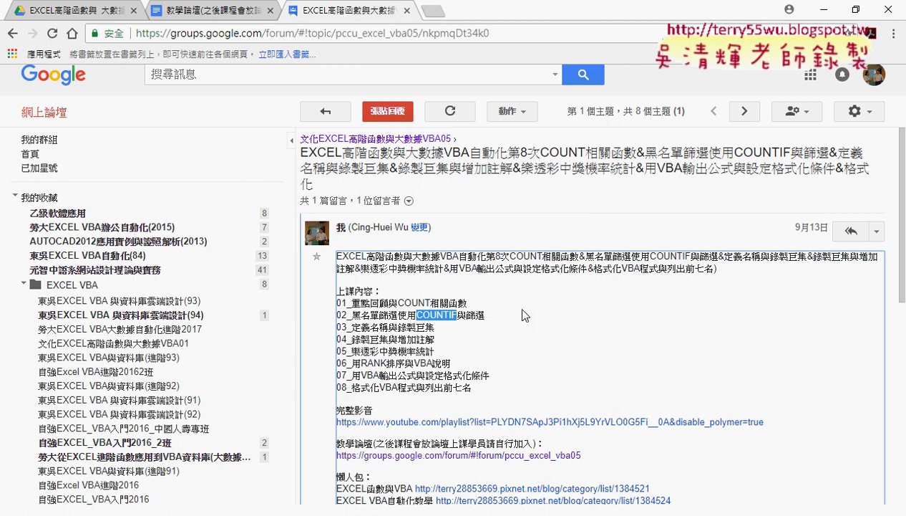
pyautogui.moveTo(466, 315); pyautogui.dragTo(485, 316)
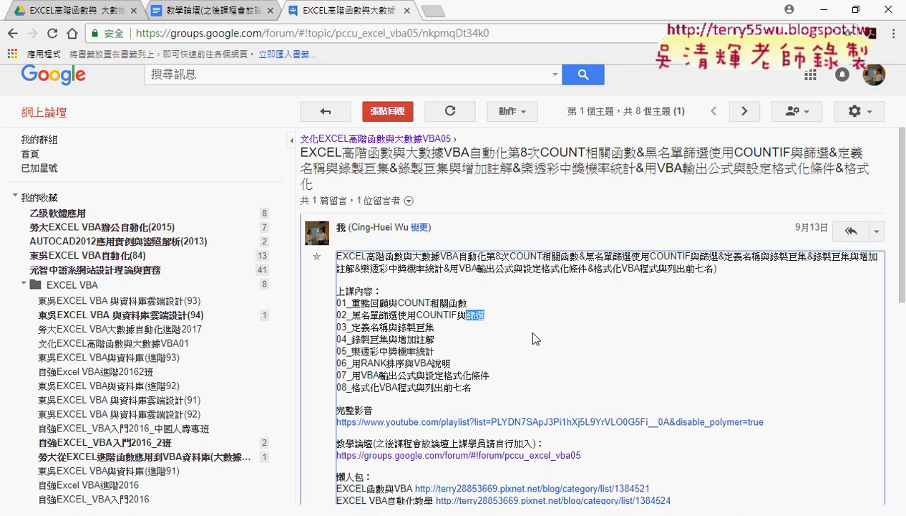
pyautogui.moveTo(435, 327); pyautogui.dragTo(399, 327)
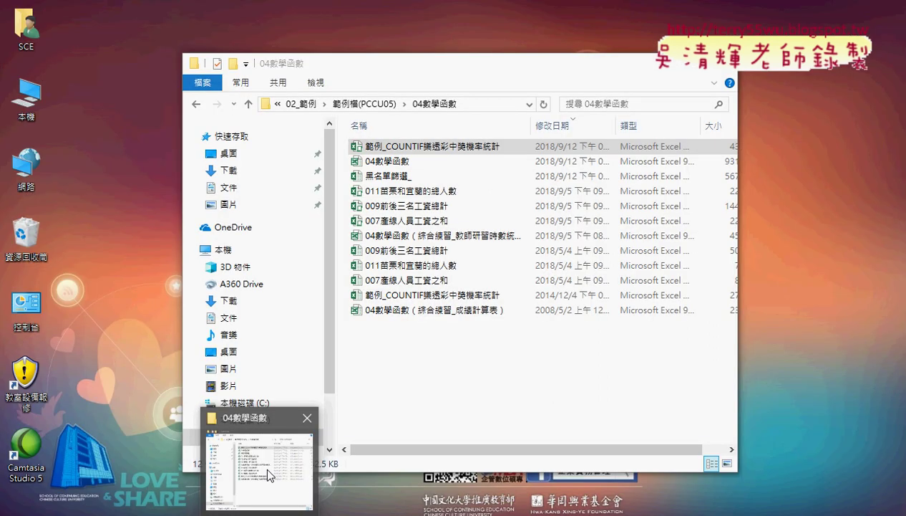
# Step: Open the 黑名單篩選 workbook, dismiss its macro error, and view the 查詢名單 and 查詢結果 sheets
pyautogui.click(264, 464)
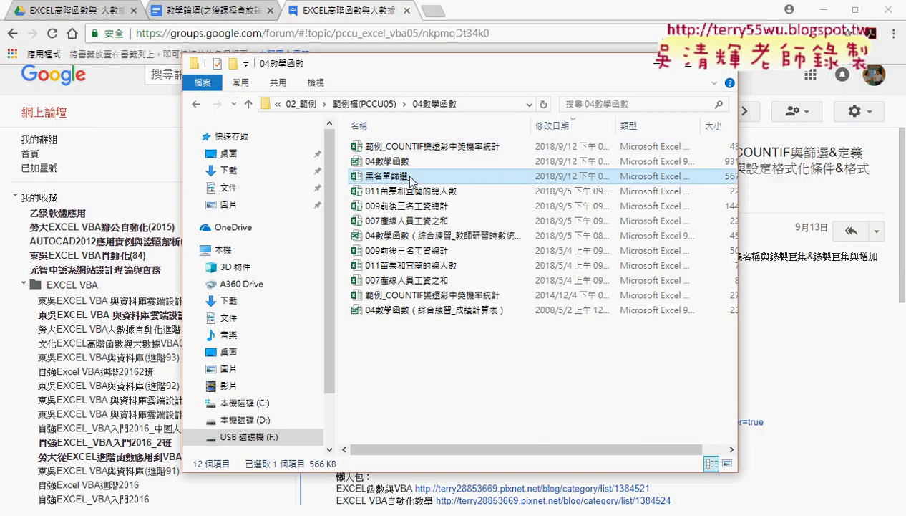
pyautogui.doubleClick(401, 146)
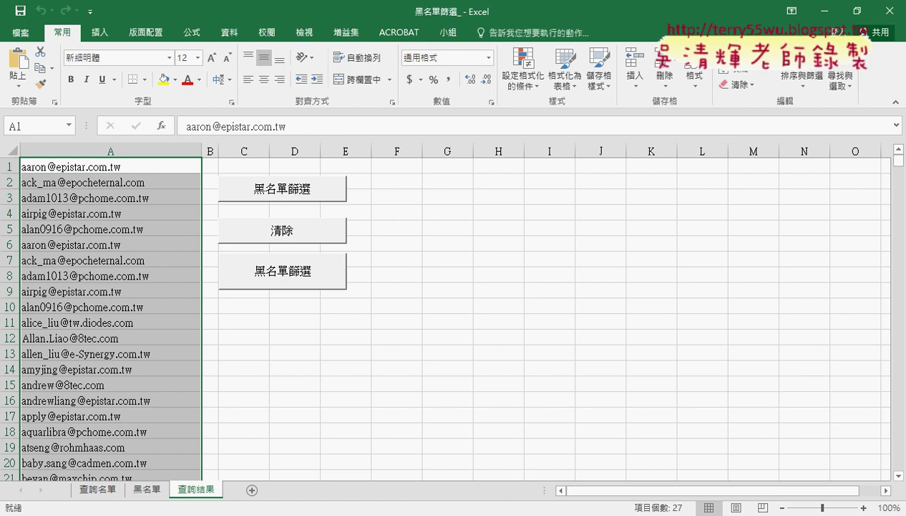
pyautogui.click(281, 234)
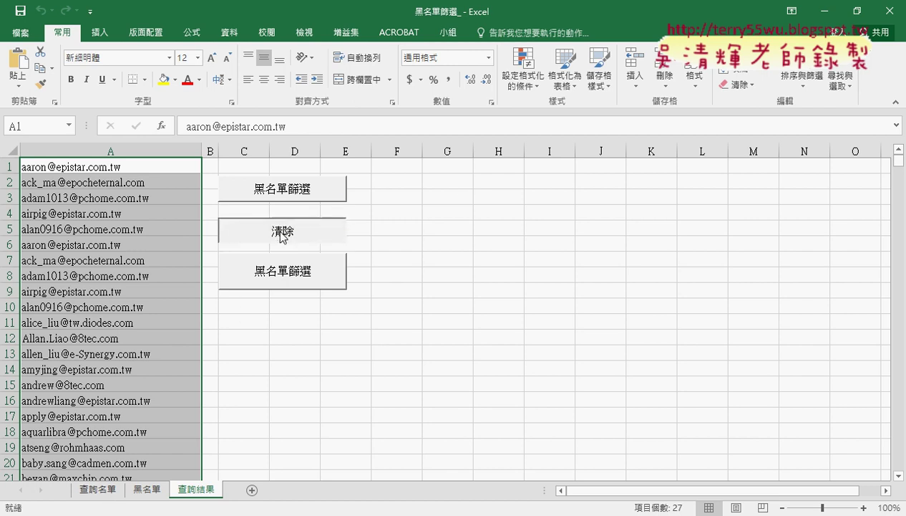
pyautogui.click(458, 304)
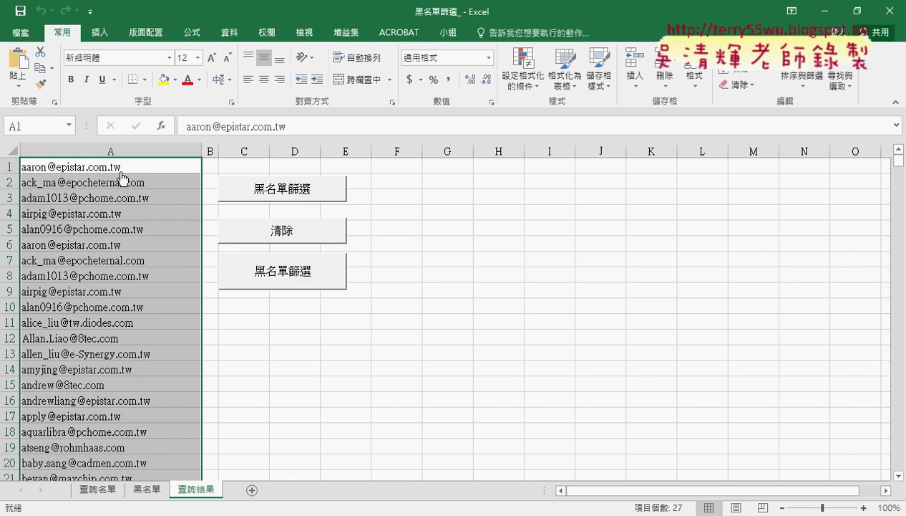
pyautogui.click(104, 489)
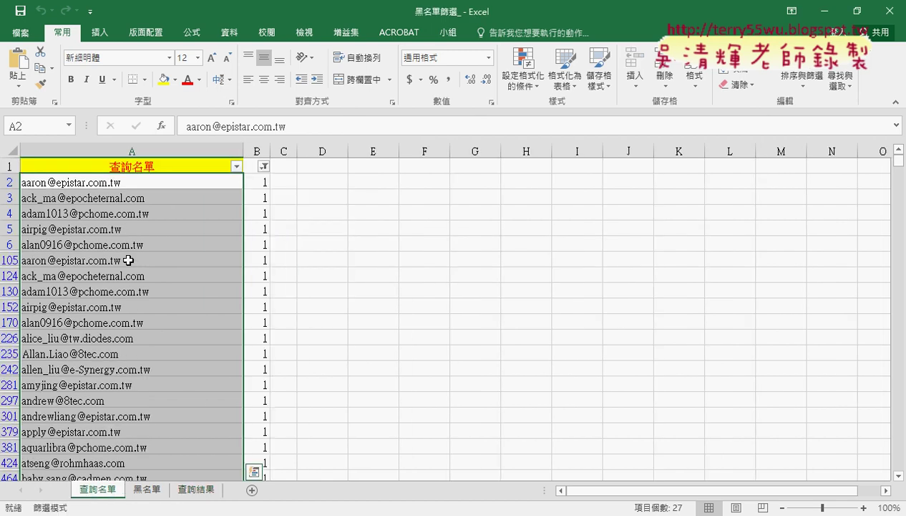
pyautogui.click(195, 490)
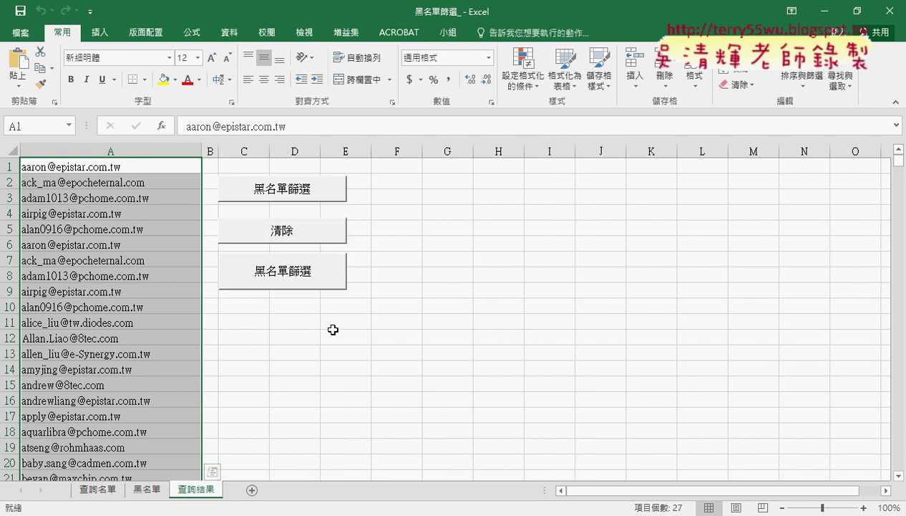
# Step: Close the blacklist workbook, highlight the lottery probability topic in item 05, and return to Excel
pyautogui.click(888, 11)
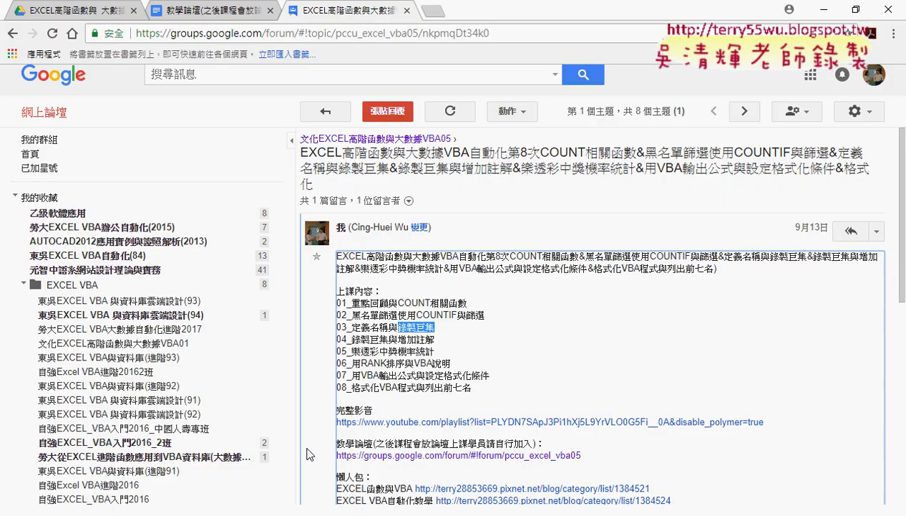
pyautogui.moveTo(351, 351); pyautogui.dragTo(435, 351)
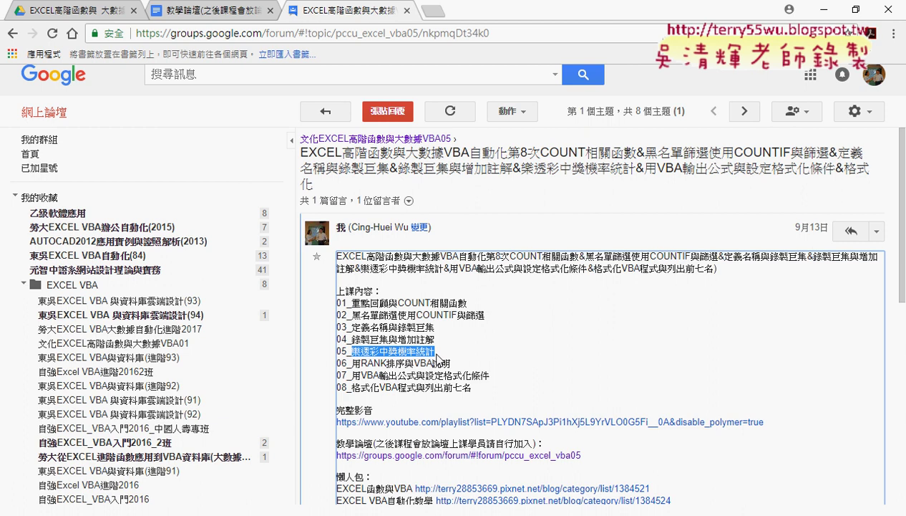
pyautogui.hotkey('alt', 'Tab')
# Step: Flip between the 101年 and 102年 draw sheets, ending on the 統計分析 sheet
pyautogui.click(100, 491)
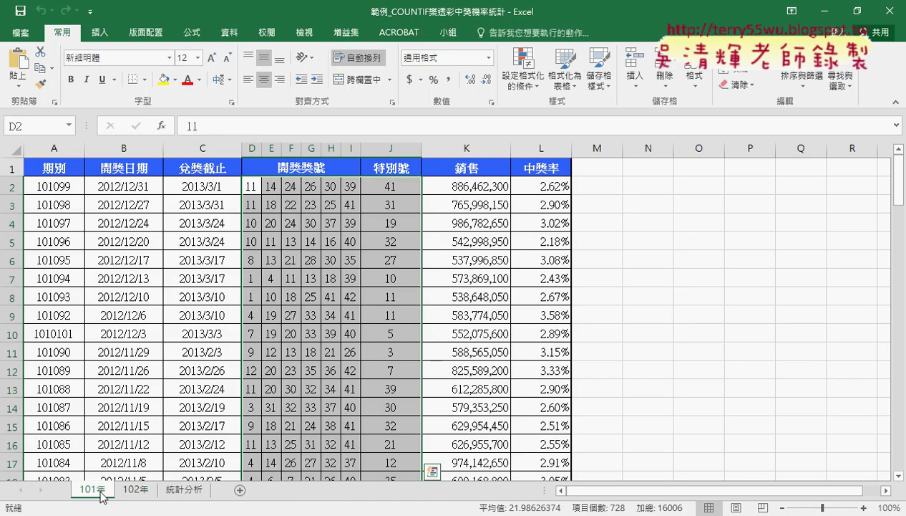
pyautogui.click(141, 491)
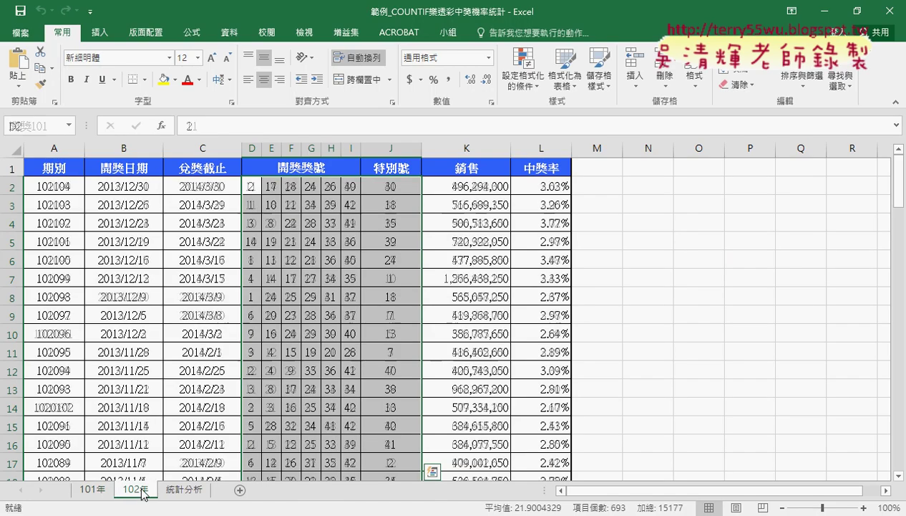
pyautogui.click(100, 490)
pyautogui.click(127, 492)
pyautogui.click(188, 491)
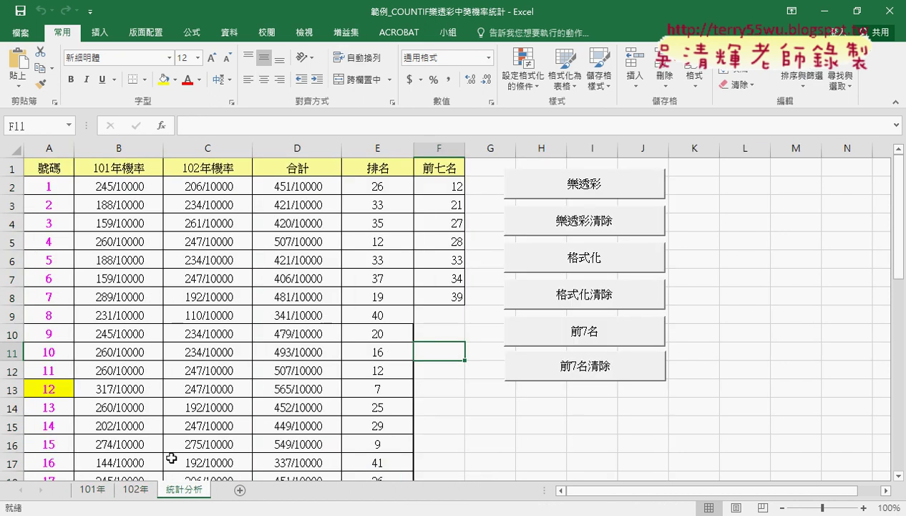
# Step: Inspect B2's =COUNTIF(開獎101,A2)/COUNT(開獎101) formula and view the 開獎101 range cells
pyautogui.click(52, 186)
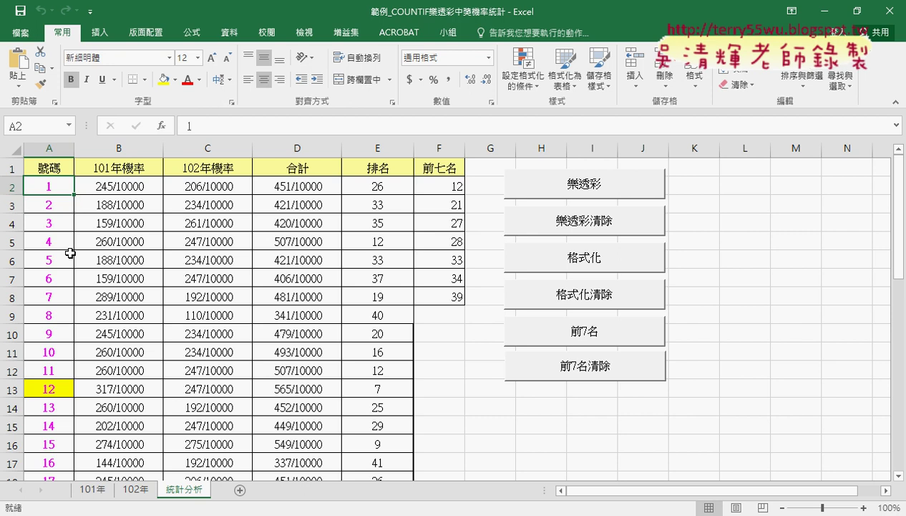
pyautogui.click(59, 204)
pyautogui.click(150, 183)
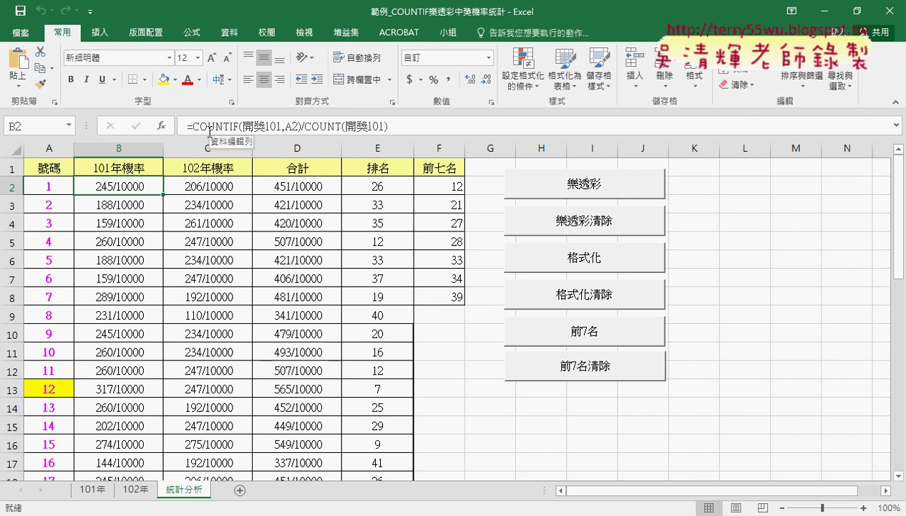
pyautogui.click(44, 188)
pyautogui.click(121, 187)
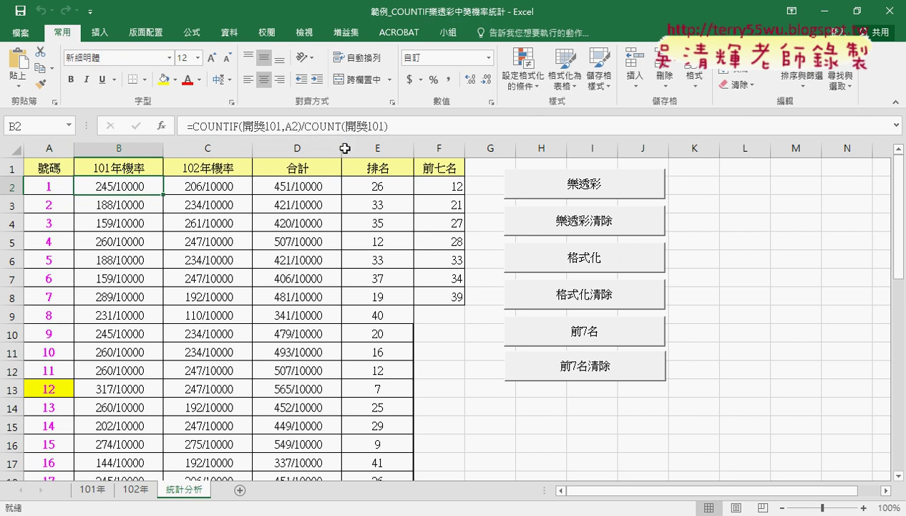
pyautogui.click(96, 489)
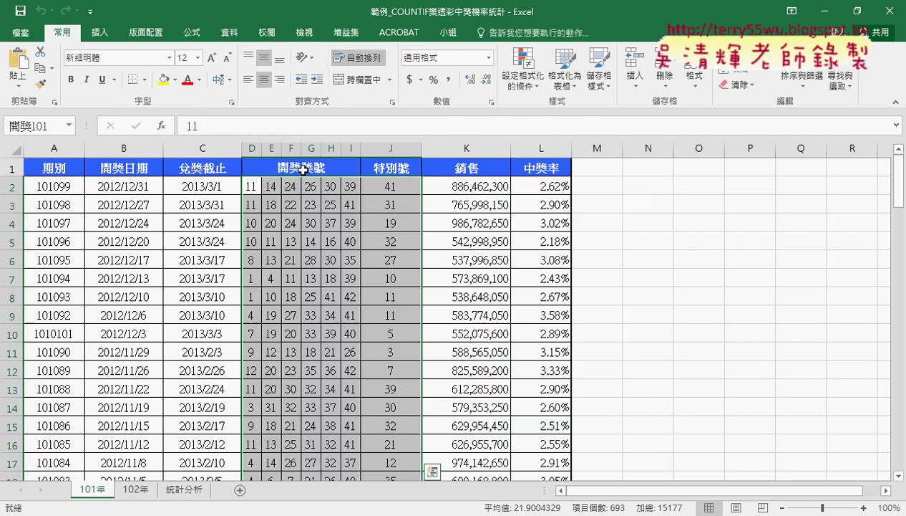
pyautogui.click(182, 494)
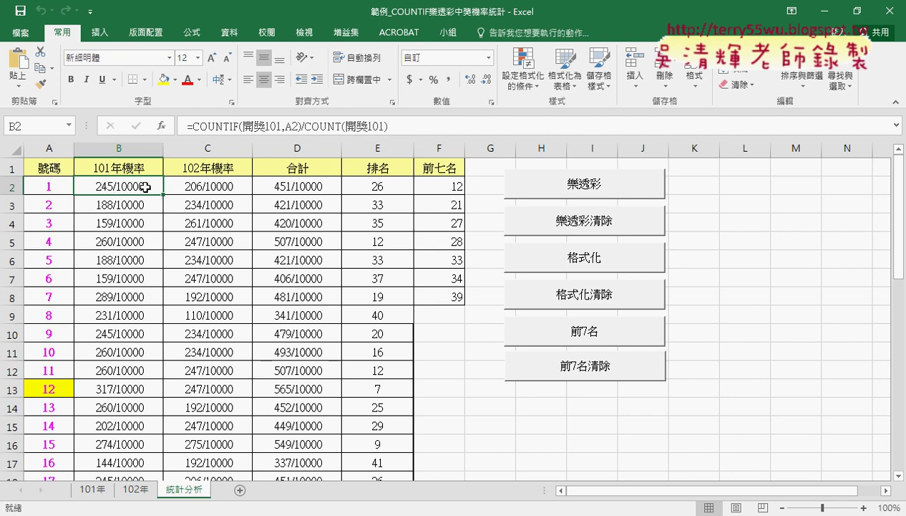
pyautogui.rightClick(145, 187)
pyautogui.press('Escape')
pyautogui.hotkey('ctrl', '1')
pyautogui.moveTo(187, 143); pyautogui.dragTo(426, 79)
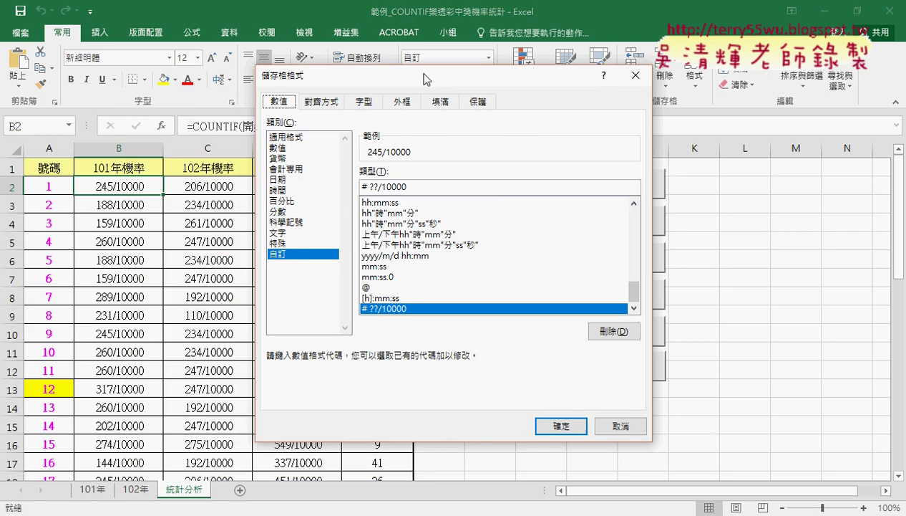
pyautogui.click(279, 212)
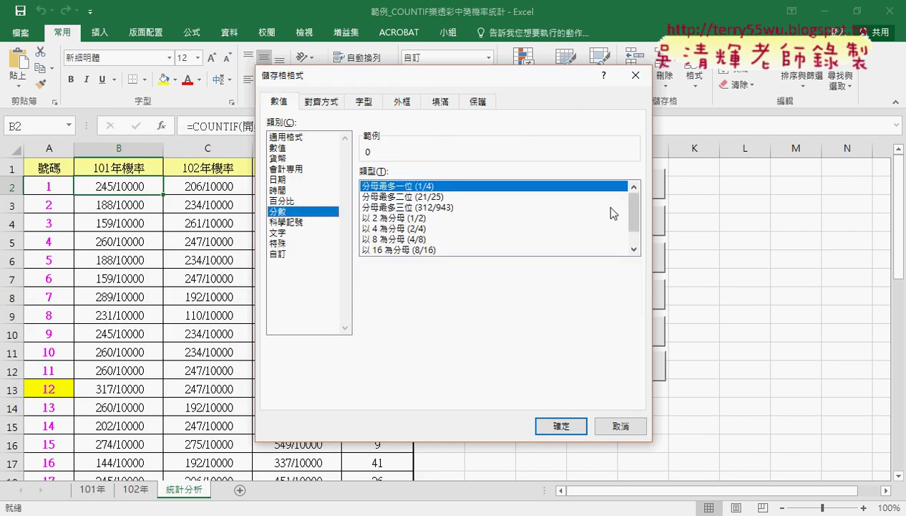
pyautogui.scroll(-1, 625, 211)
pyautogui.click(446, 249)
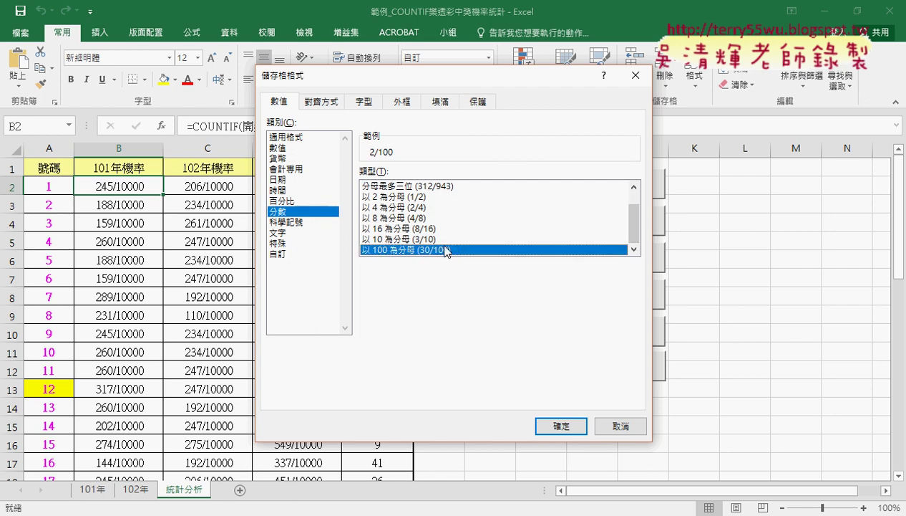
pyautogui.click(278, 253)
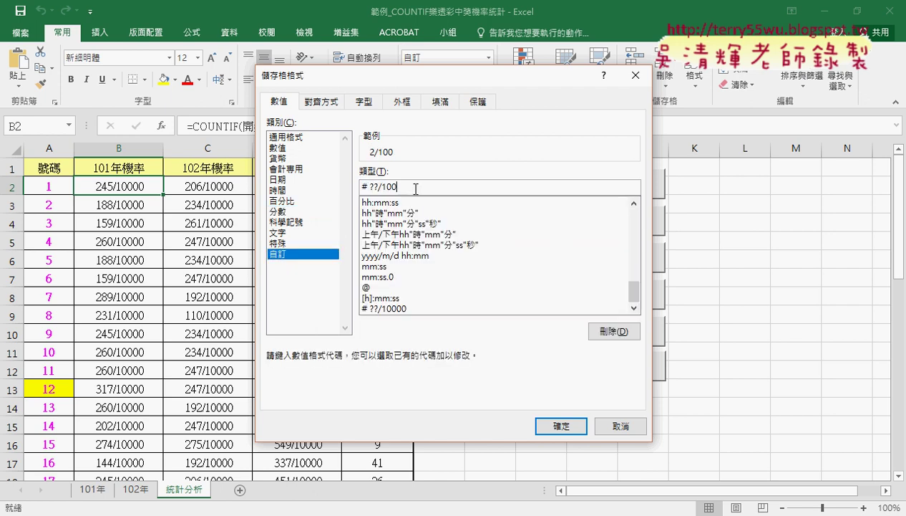
pyautogui.write('00')
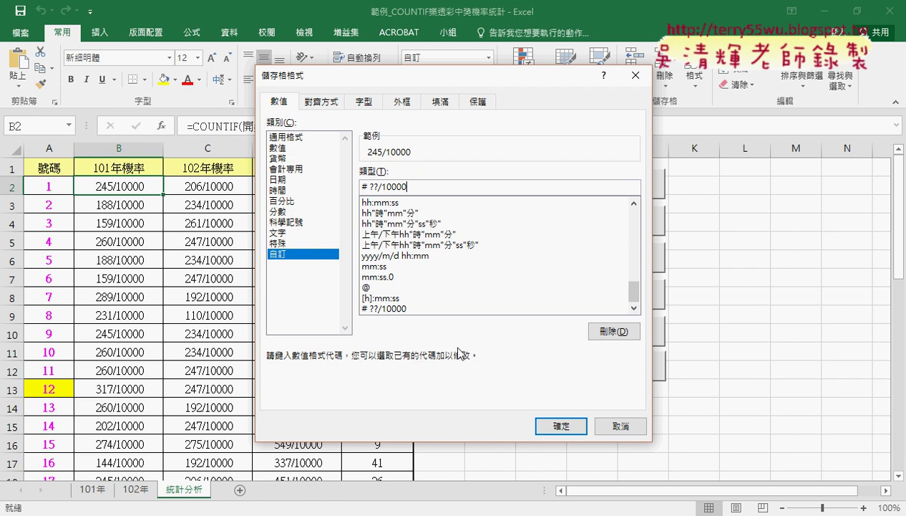
pyautogui.click(614, 426)
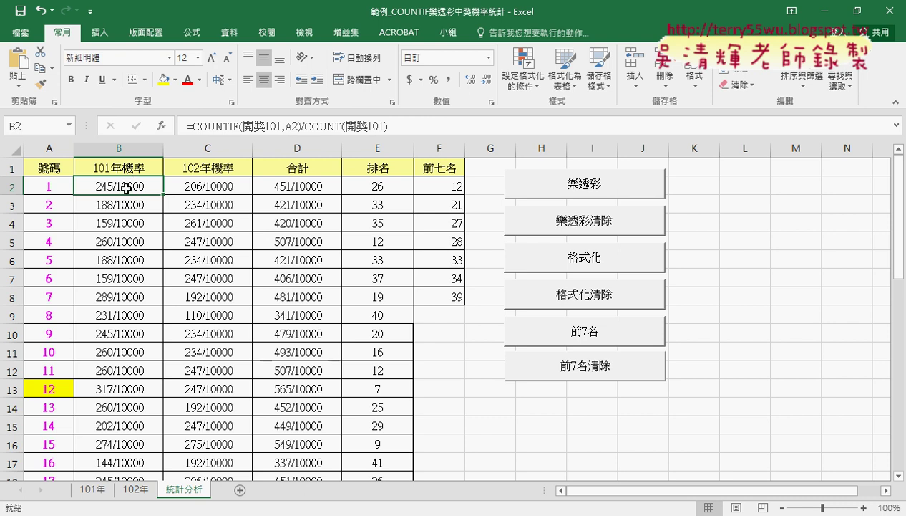
# Step: Check the C2, D2 and E2 formulas, then clear 前七名 and the rate, total and rank columns
pyautogui.click(220, 188)
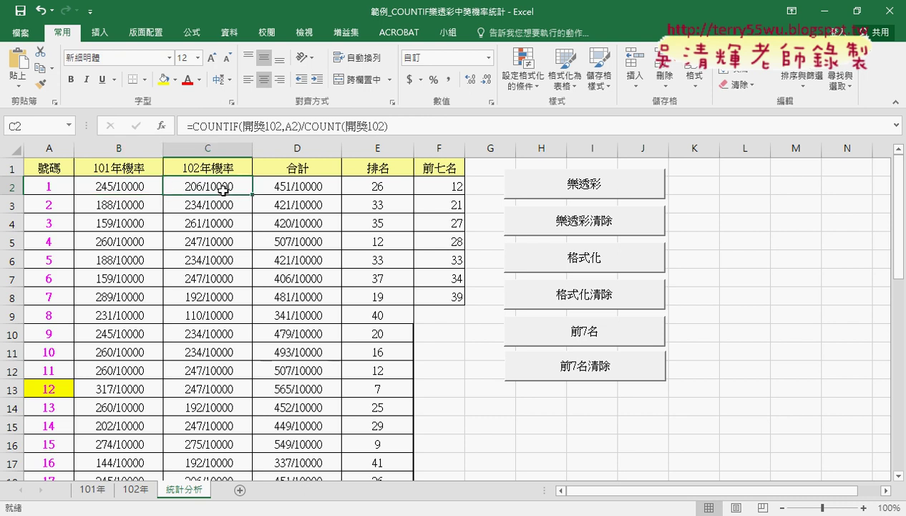
pyautogui.click(322, 190)
pyautogui.click(395, 190)
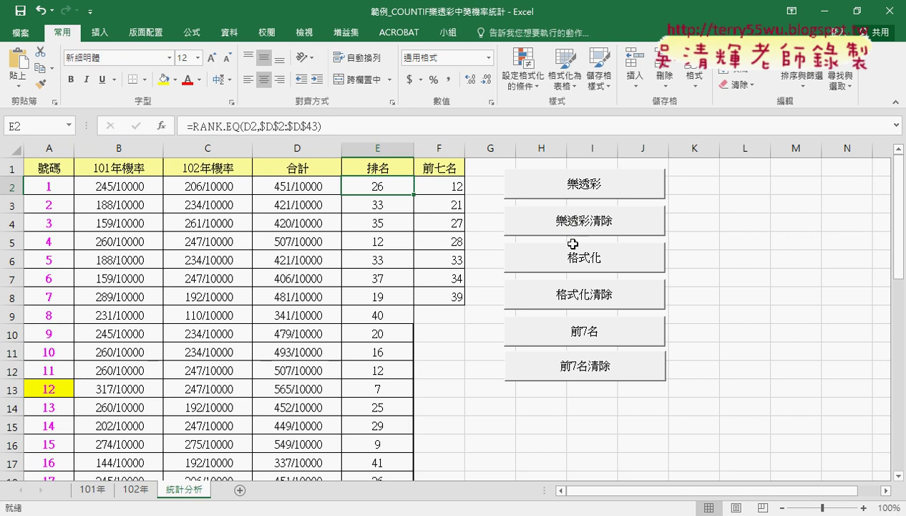
pyautogui.click(578, 366)
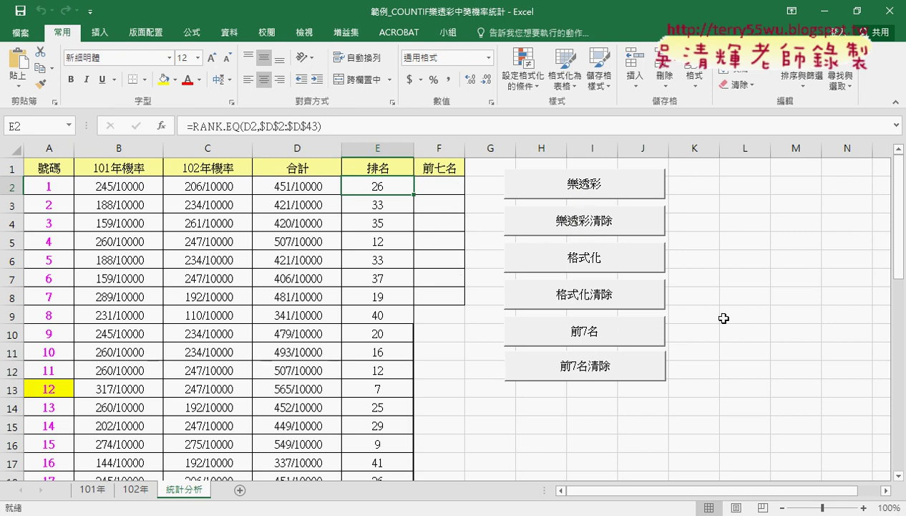
pyautogui.click(573, 226)
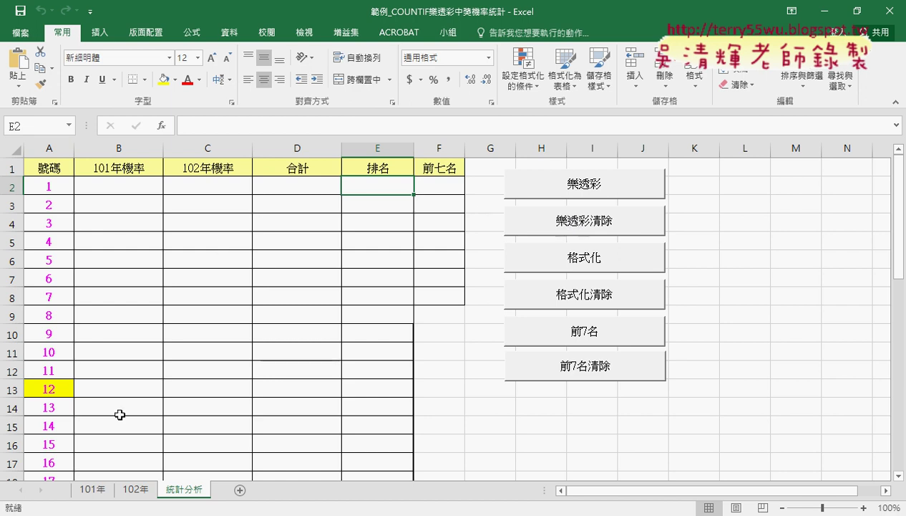
# Step: Run the 樂透彩 macro and check the regenerated formulas in B2 through E2
pyautogui.click(608, 190)
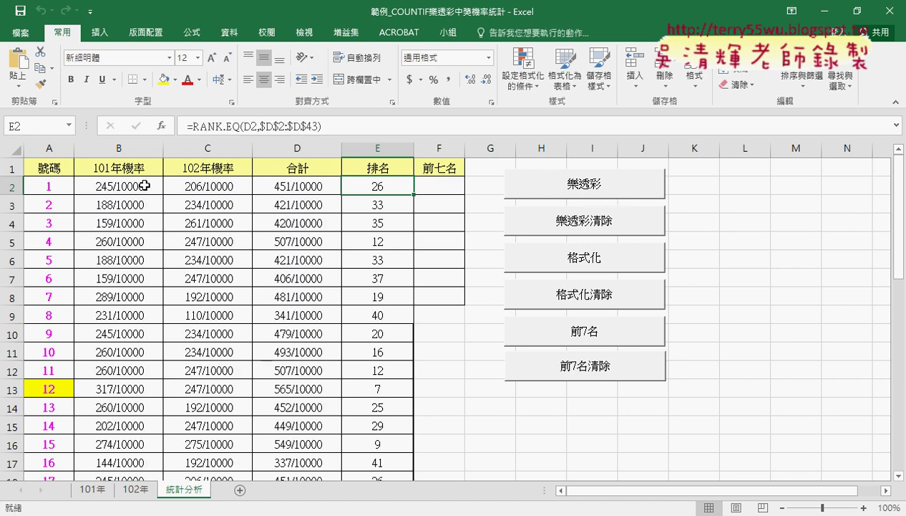
pyautogui.click(112, 186)
pyautogui.click(222, 187)
pyautogui.click(283, 186)
pyautogui.click(356, 189)
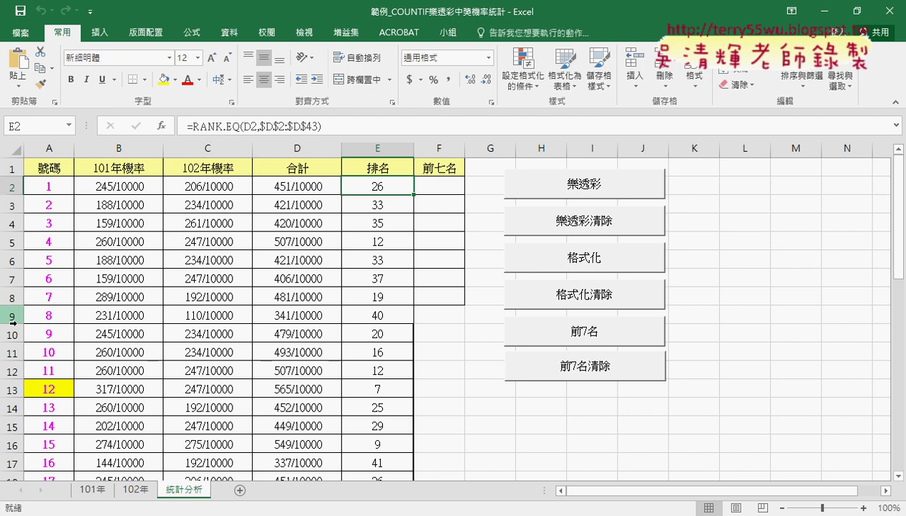
pyautogui.click(120, 141)
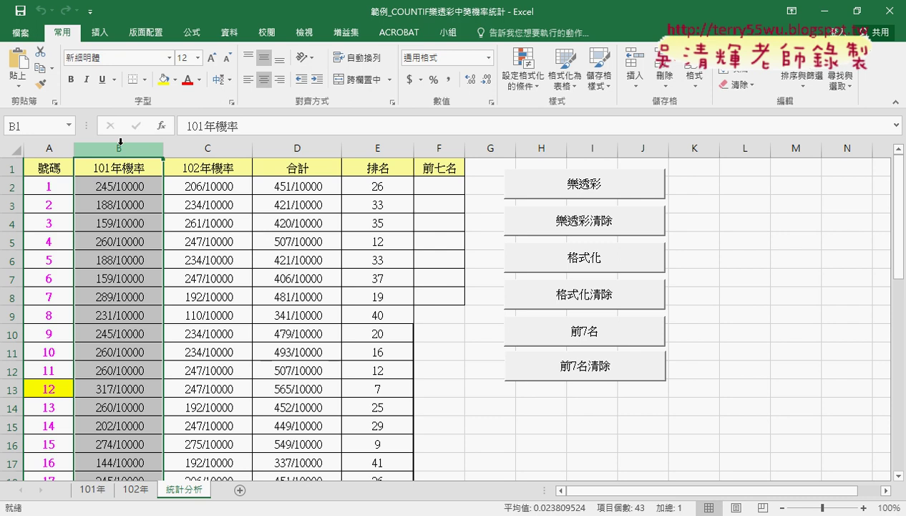
pyautogui.click(124, 187)
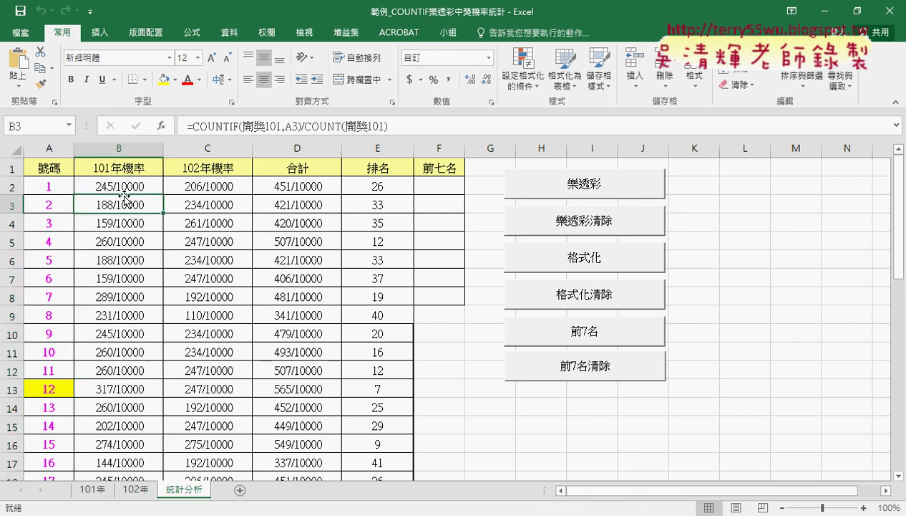
pyautogui.moveTo(293, 129); pyautogui.dragTo(298, 129)
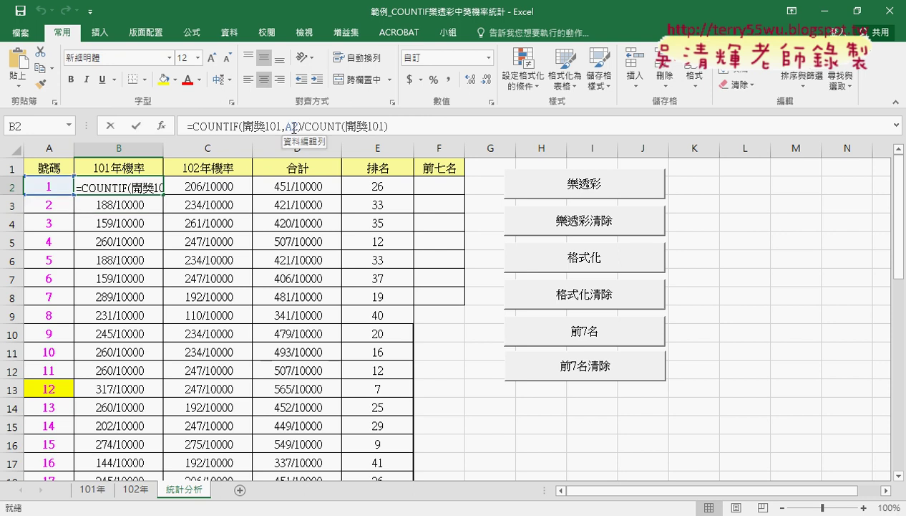
pyautogui.click(114, 122)
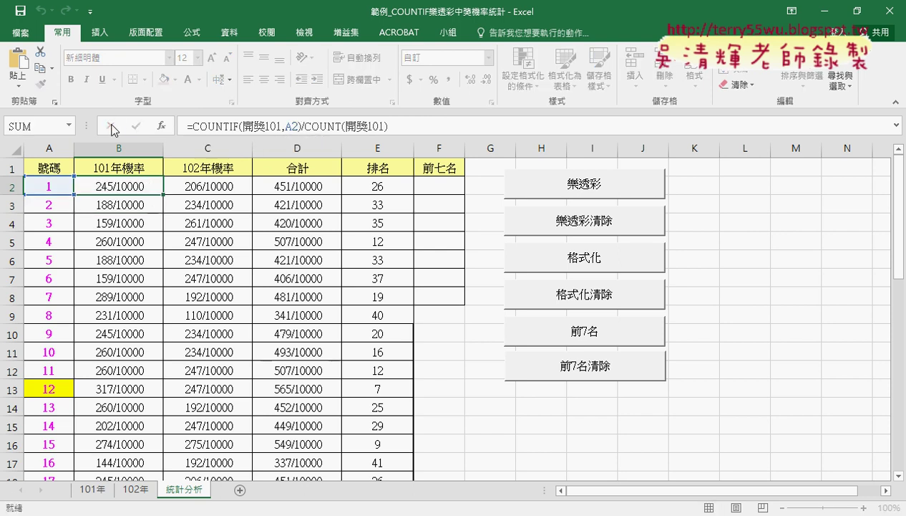
pyautogui.doubleClick(120, 195)
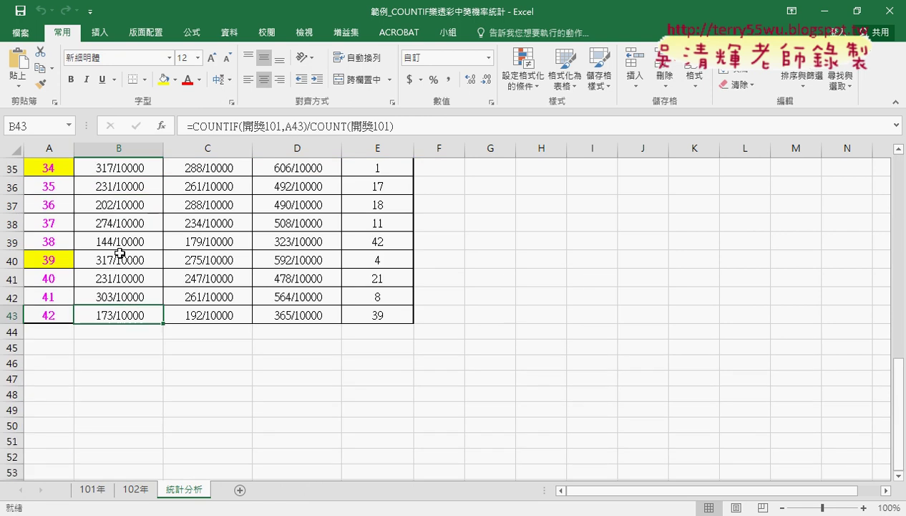
pyautogui.hotkey('ctrl', 'Up')
pyautogui.click(127, 185)
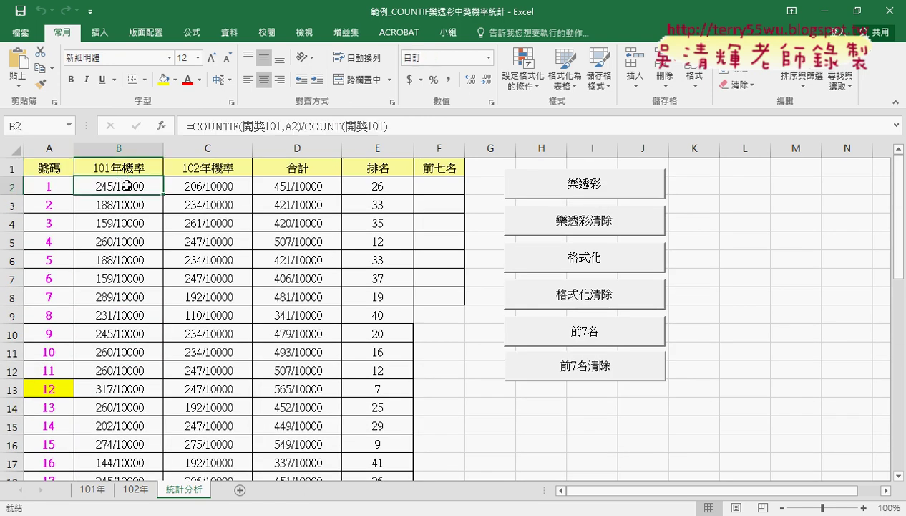
pyautogui.click(128, 204)
pyautogui.click(136, 187)
pyautogui.doubleClick(132, 204)
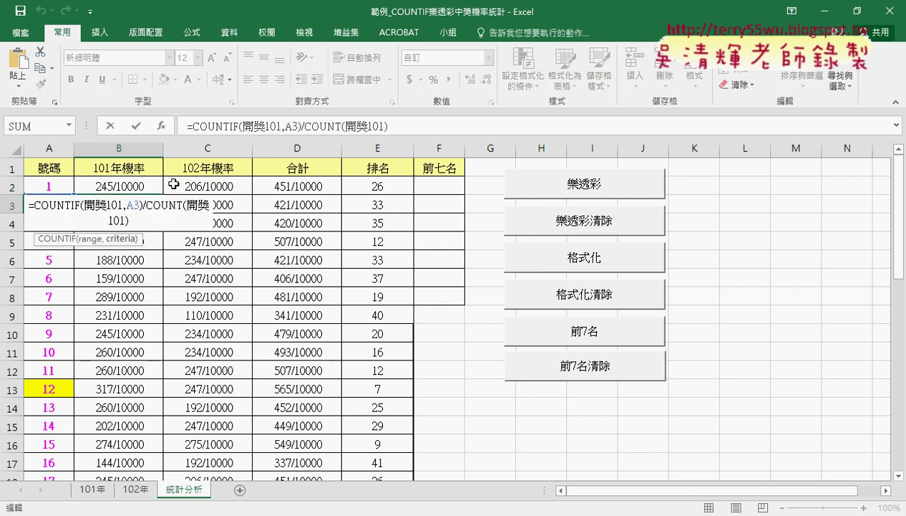
pyautogui.click(130, 183)
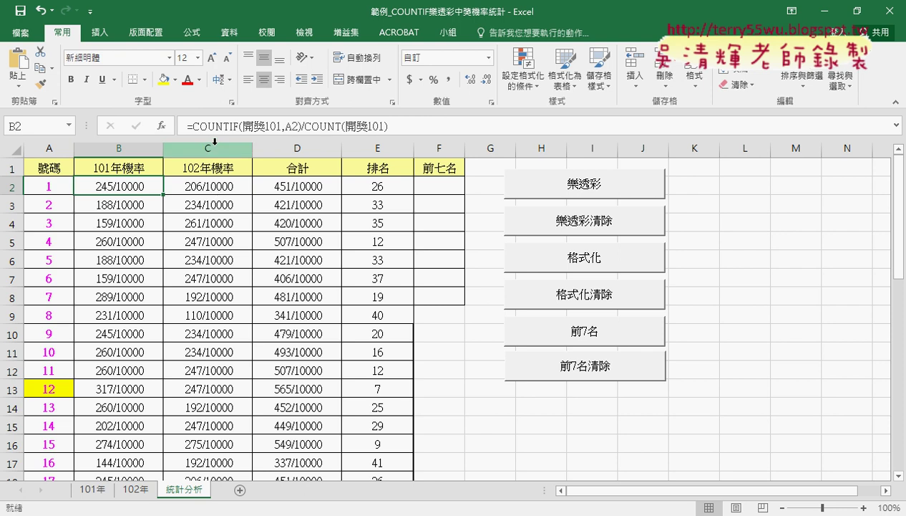
pyautogui.click(212, 187)
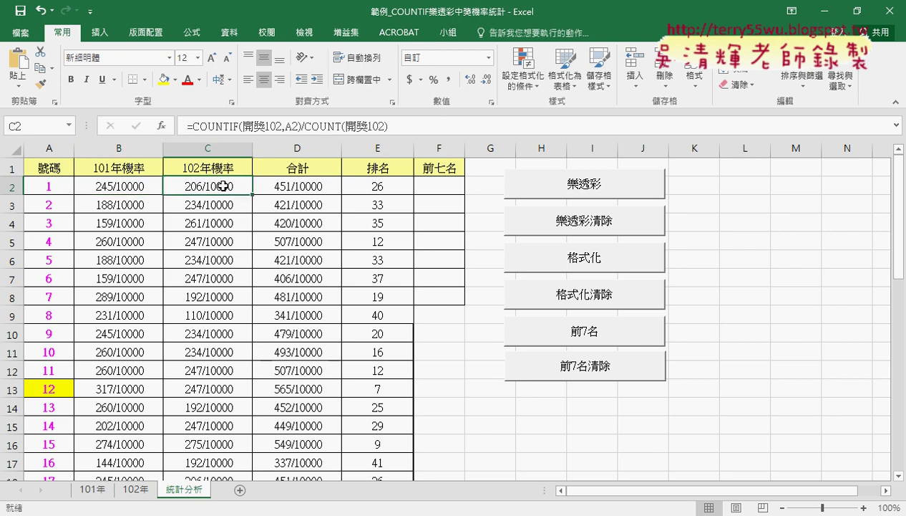
pyautogui.click(295, 186)
pyautogui.click(379, 185)
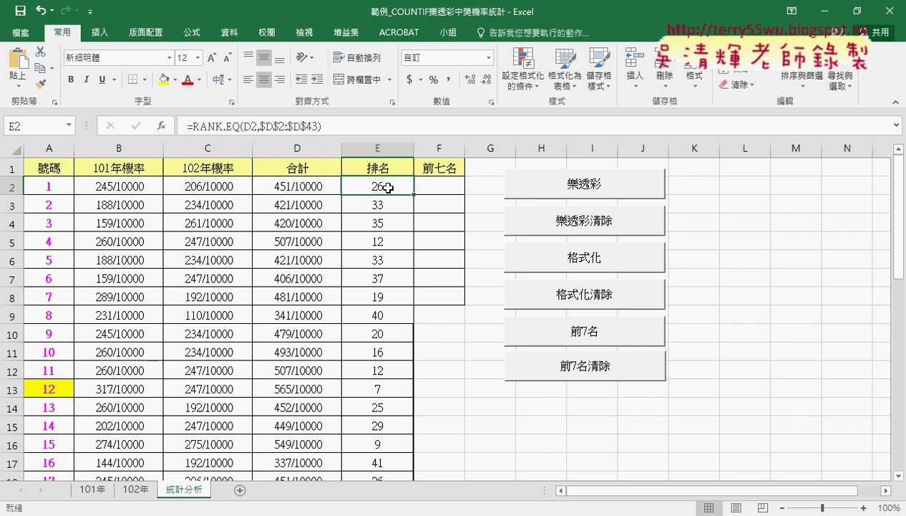
pyautogui.rightClick(582, 188)
# Step: Open the 樂透彩 macro's code and review its row loop and column B COUNTIF formula
pyautogui.click(600, 293)
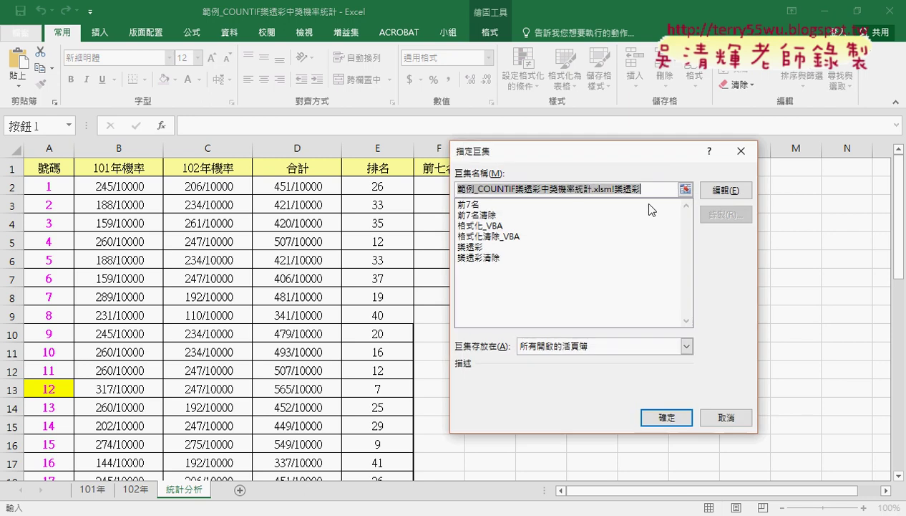
pyautogui.click(728, 190)
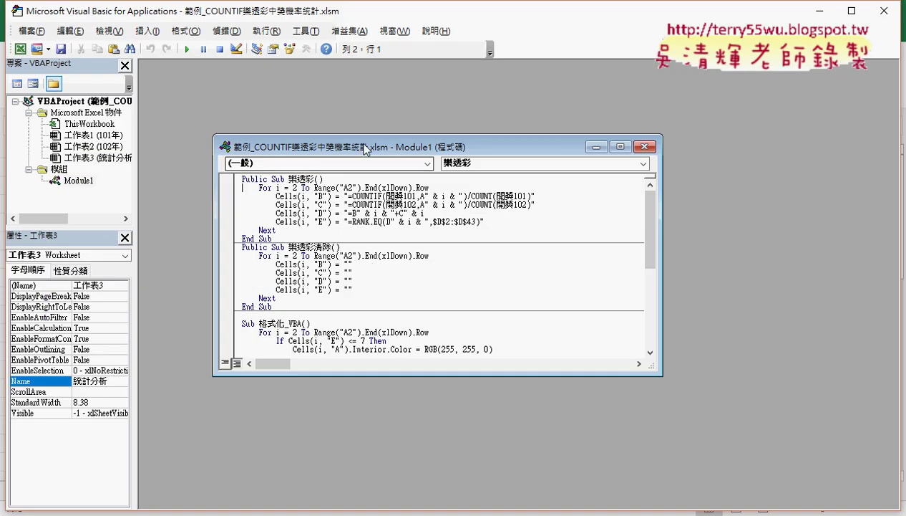
pyautogui.doubleClick(364, 147)
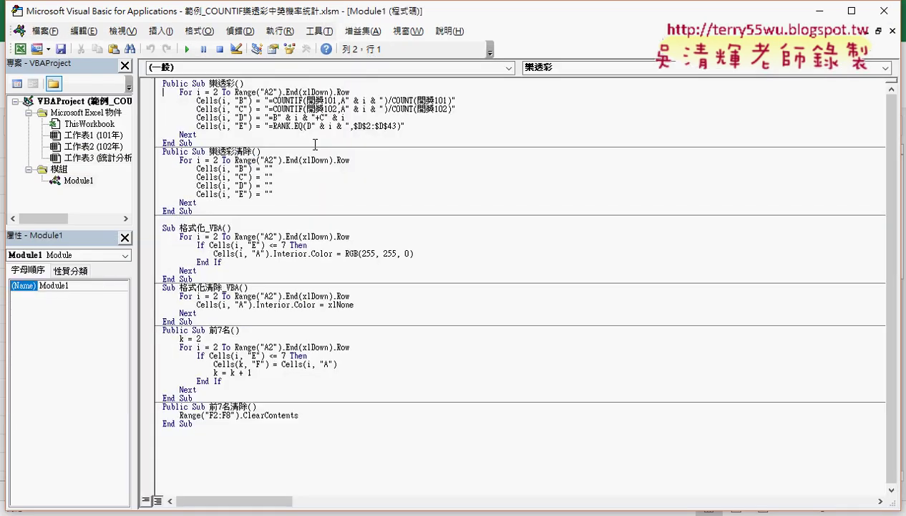
pyautogui.moveTo(179, 92); pyautogui.dragTo(361, 93)
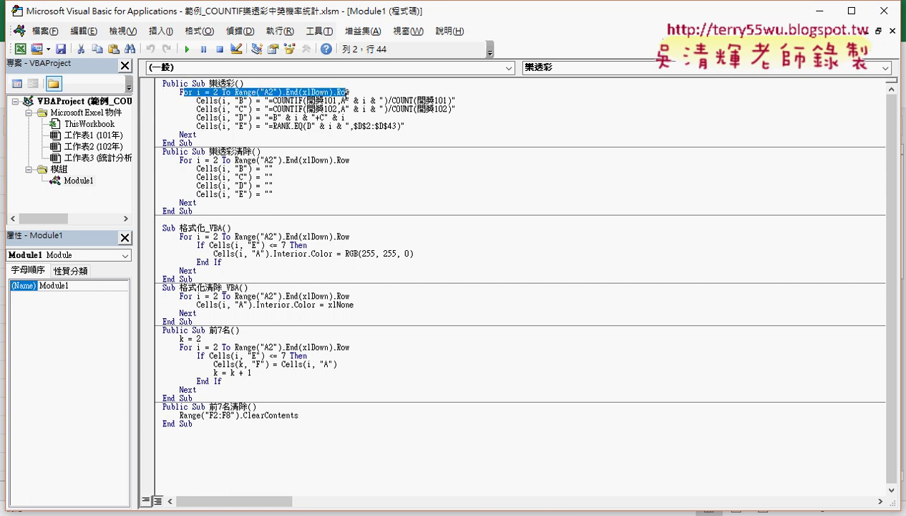
pyautogui.doubleClick(244, 16)
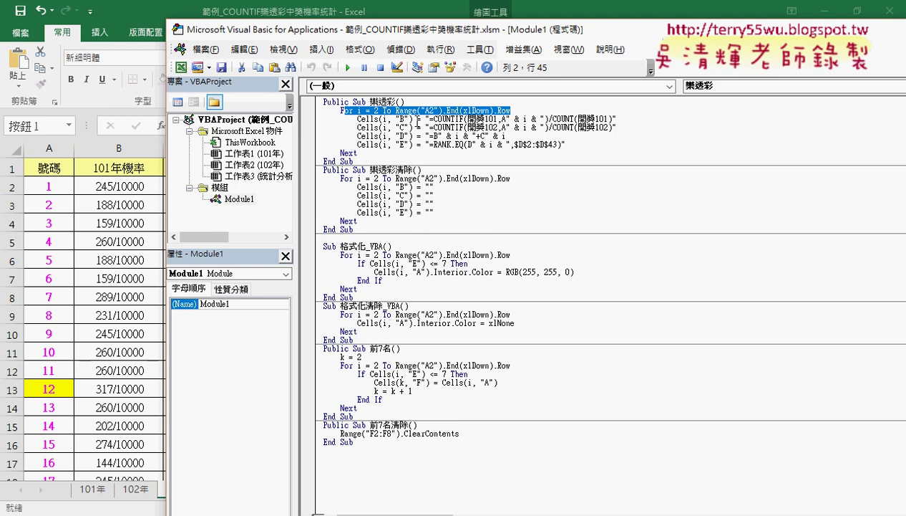
pyautogui.moveTo(412, 119); pyautogui.dragTo(357, 119)
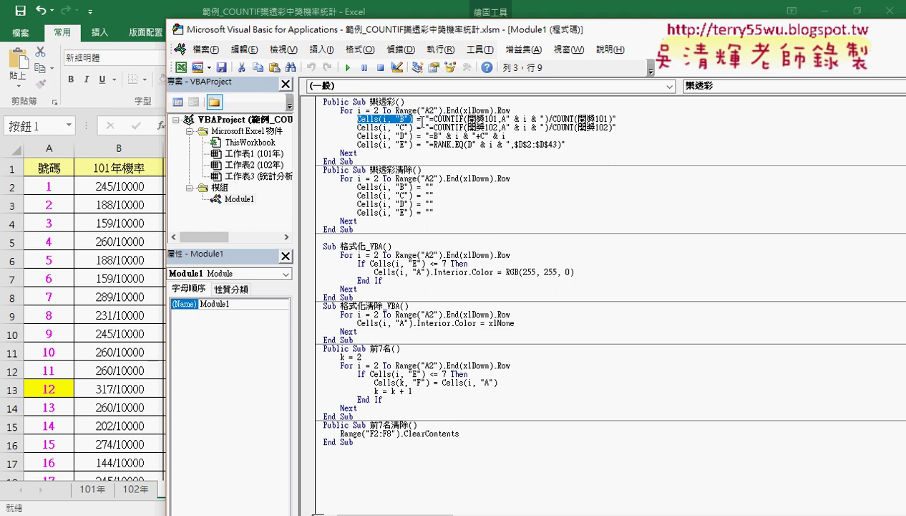
pyautogui.moveTo(428, 119); pyautogui.dragTo(613, 119)
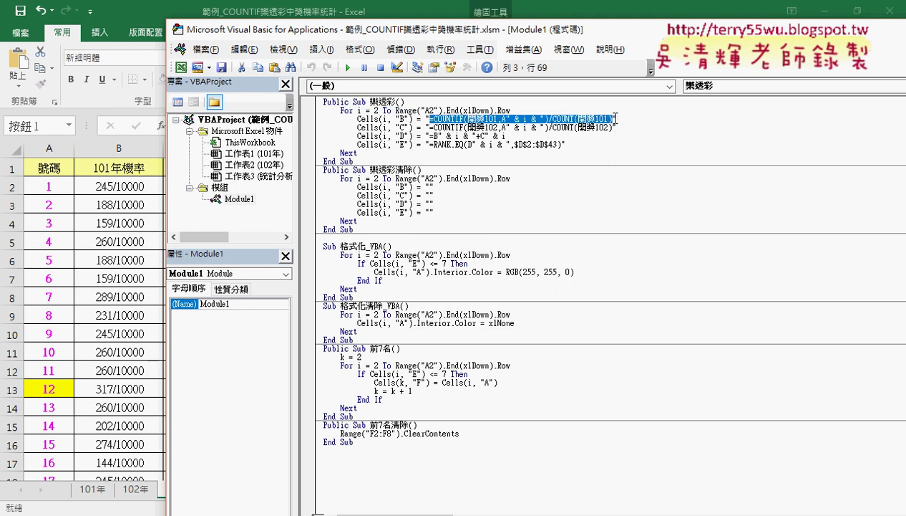
pyautogui.click(516, 120)
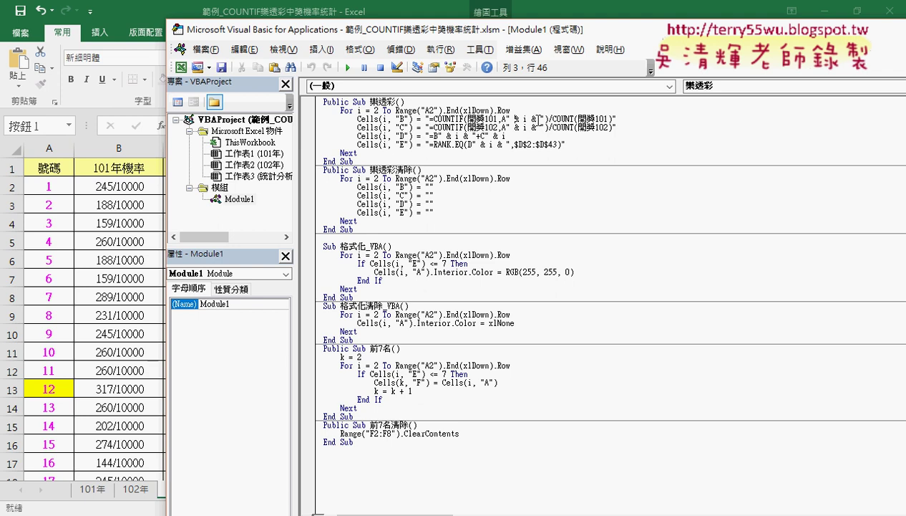
pyautogui.moveTo(547, 118); pyautogui.dragTo(505, 118)
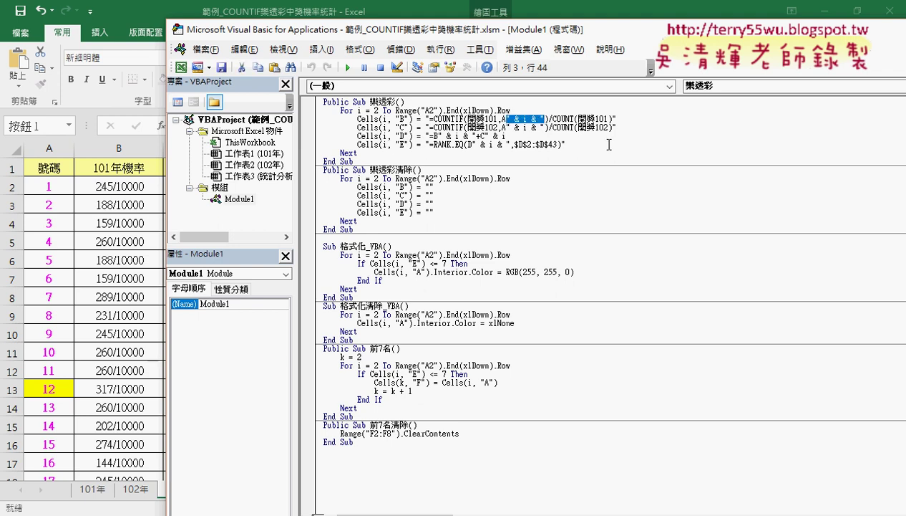
# Step: Set a larger code font size in the editor's Editor Format options
pyautogui.click(480, 50)
pyautogui.click(494, 115)
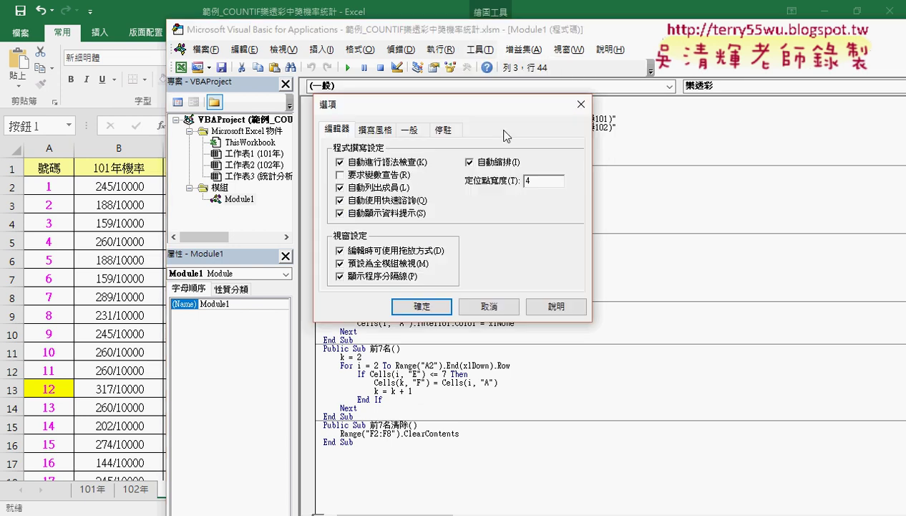
pyautogui.click(375, 130)
pyautogui.click(529, 194)
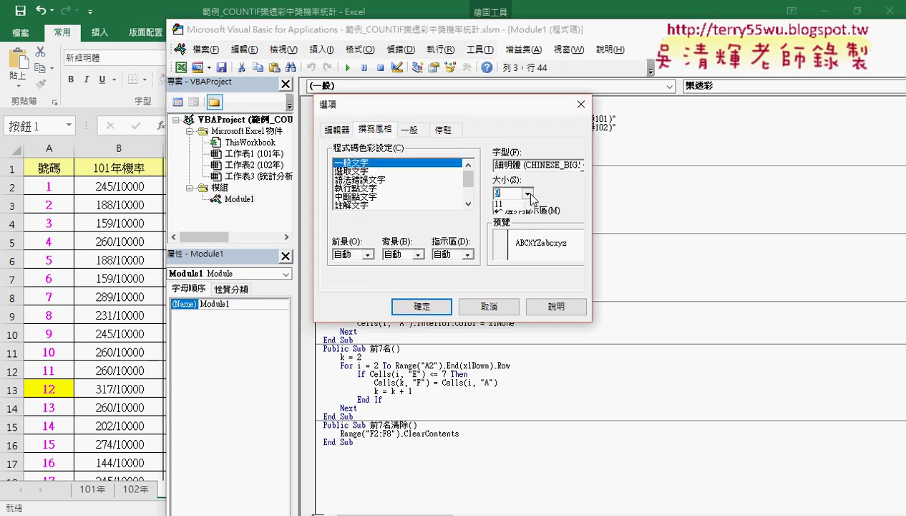
pyautogui.click(501, 204)
pyautogui.click(430, 308)
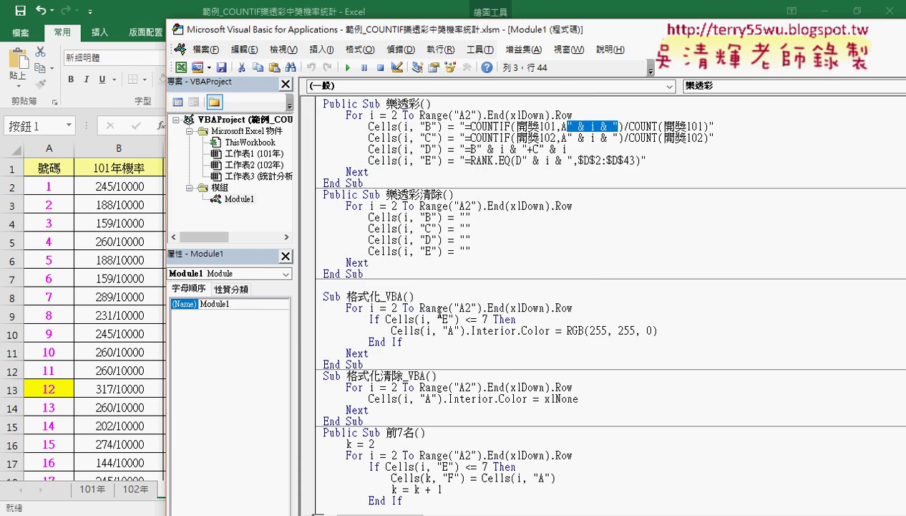
pyautogui.moveTo(602, 30); pyautogui.dragTo(720, 40)
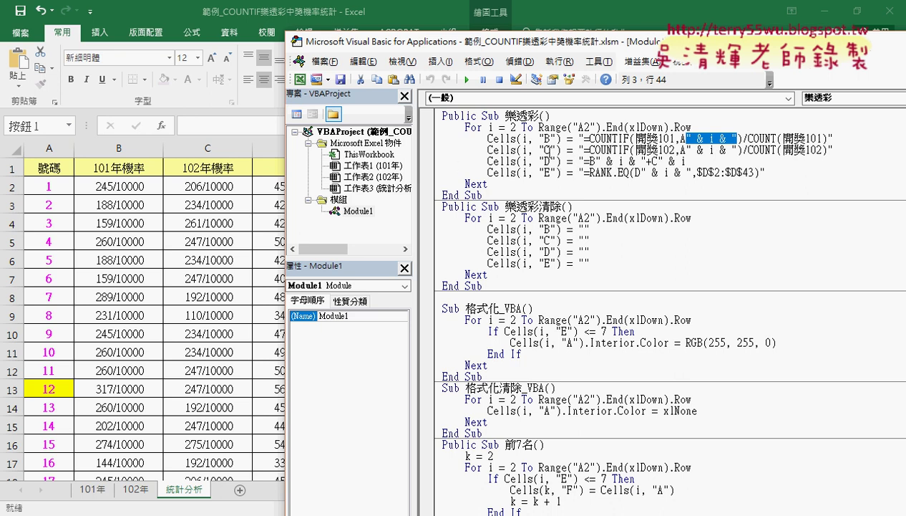
pyautogui.moveTo(563, 41); pyautogui.dragTo(686, 27)
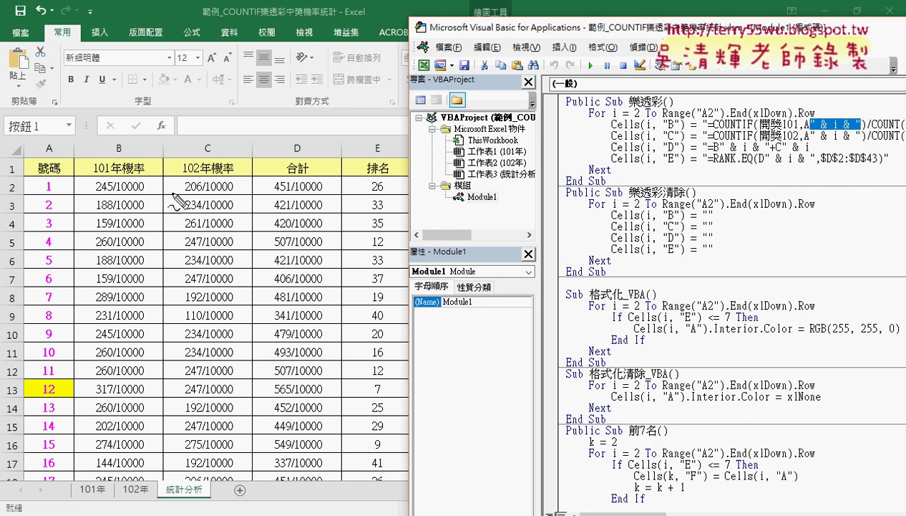
pyautogui.moveTo(143, 201)
pyautogui.mouseDown()
pyautogui.moveTo(98, 201)
pyautogui.moveTo(731, 116)
pyautogui.mouseUp()
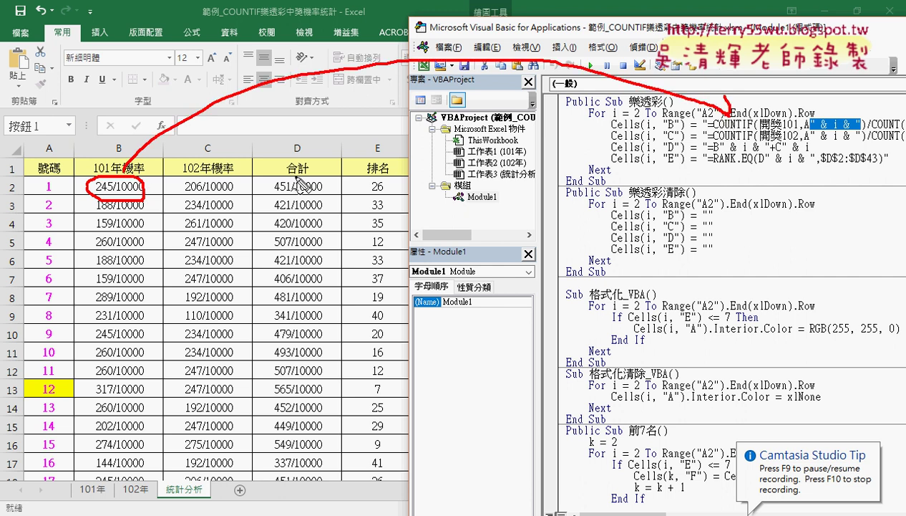
pyautogui.moveTo(236, 181); pyautogui.dragTo(704, 124)
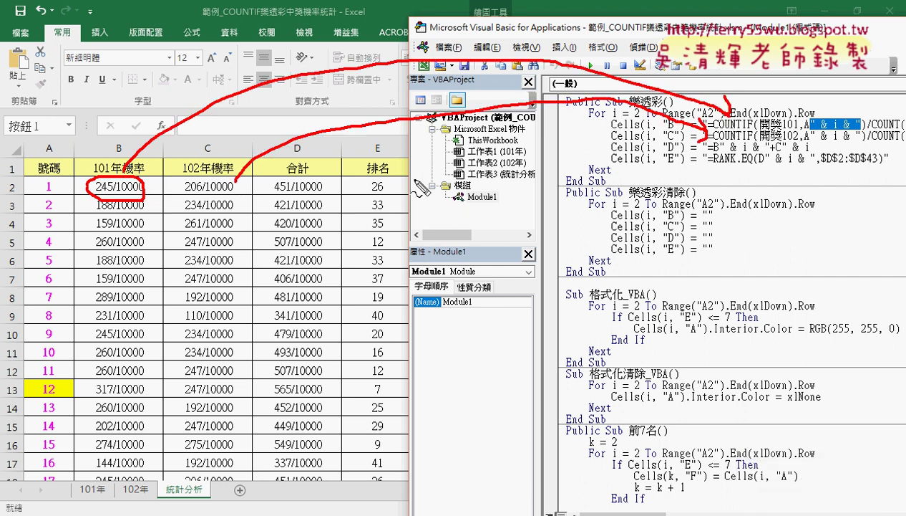
pyautogui.moveTo(331, 184); pyautogui.dragTo(693, 149)
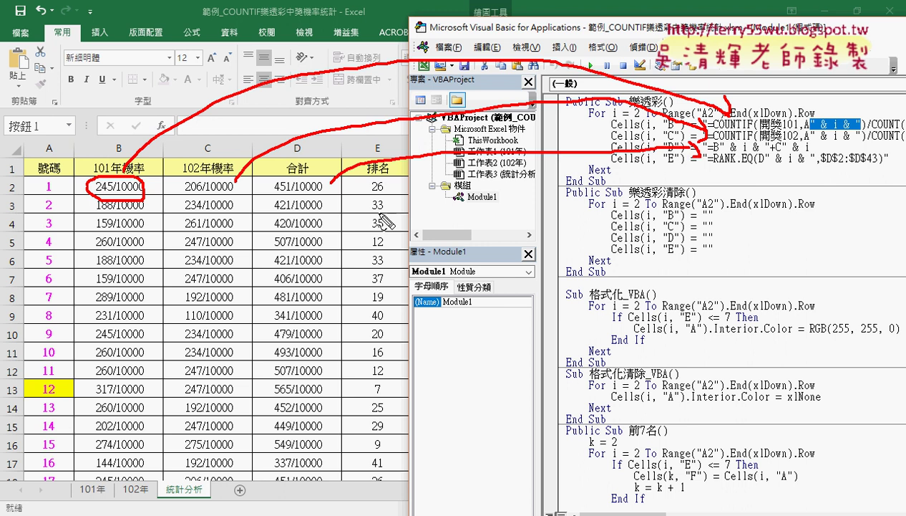
pyautogui.moveTo(374, 187)
pyautogui.mouseDown()
pyautogui.moveTo(724, 179)
pyautogui.moveTo(724, 215)
pyautogui.mouseUp()
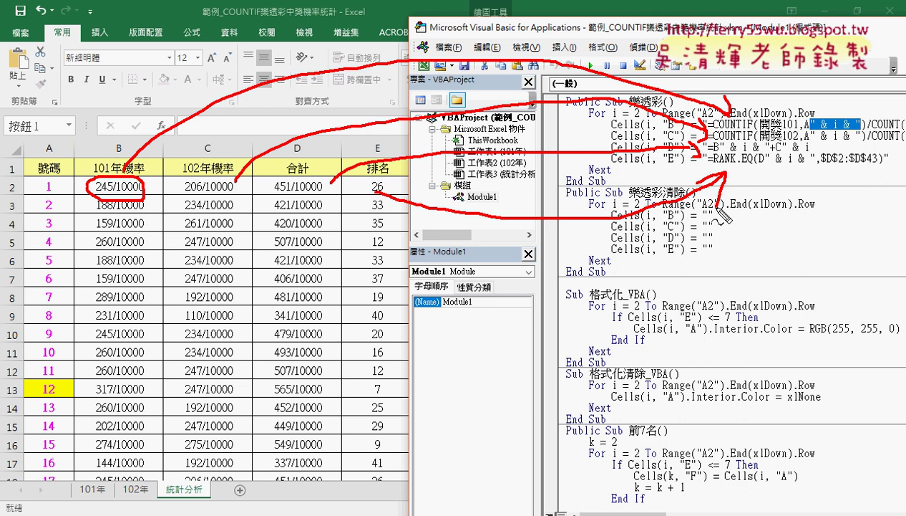
pyautogui.press('Escape')
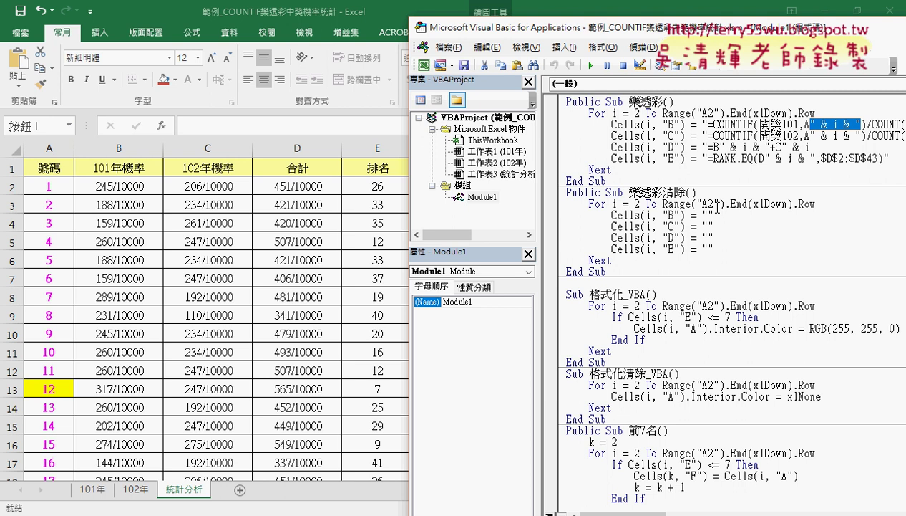
pyautogui.click(669, 239)
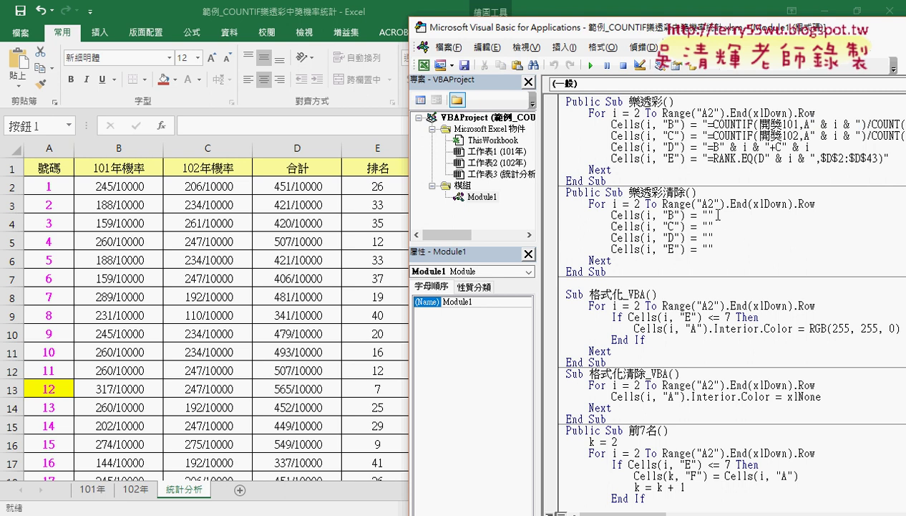
# Step: Check the D6 and E13 formulas, select the 排名 column, and run the 格式化 highlight macro
pyautogui.click(325, 259)
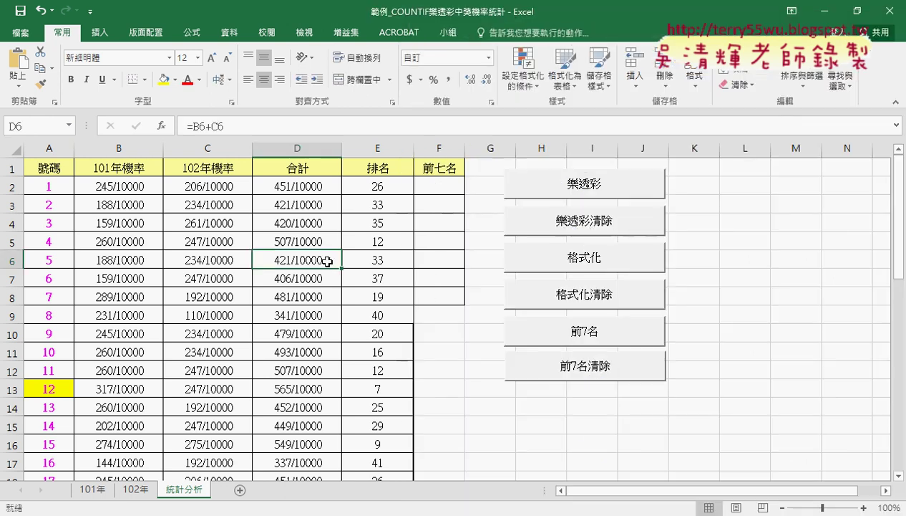
pyautogui.click(587, 304)
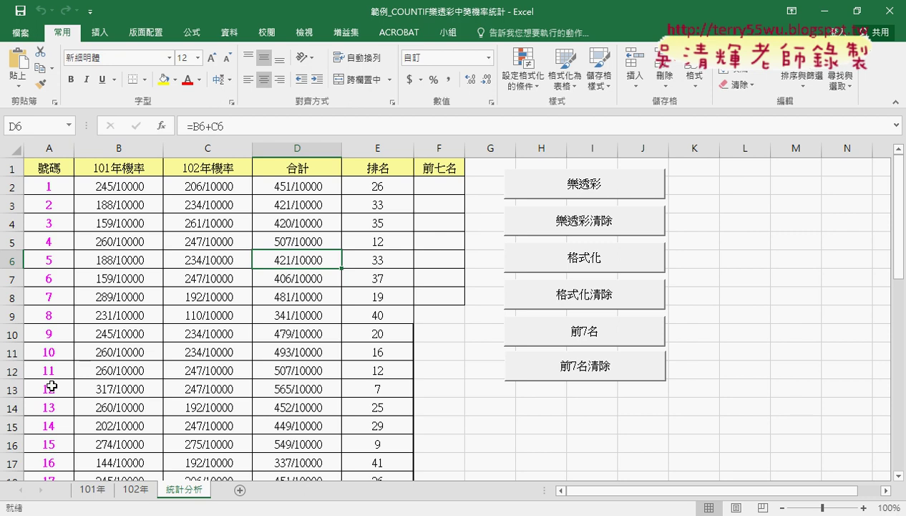
pyautogui.click(386, 389)
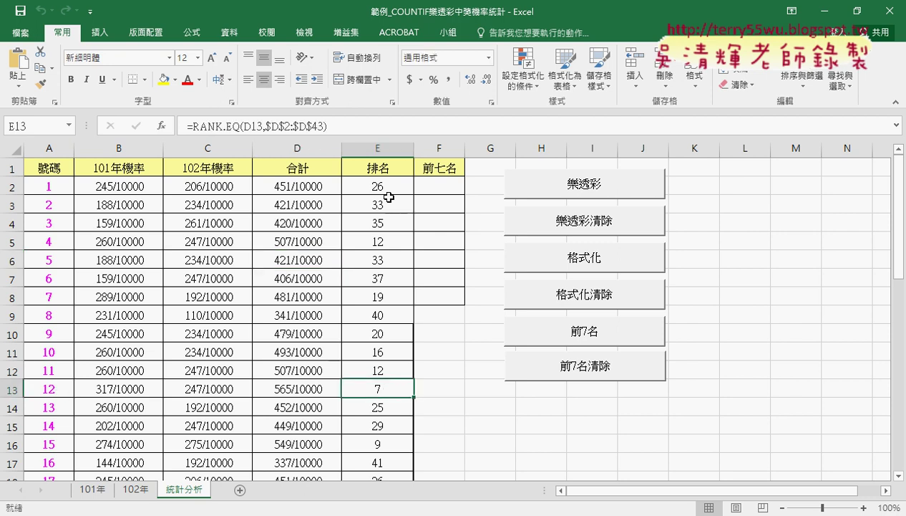
pyautogui.click(381, 149)
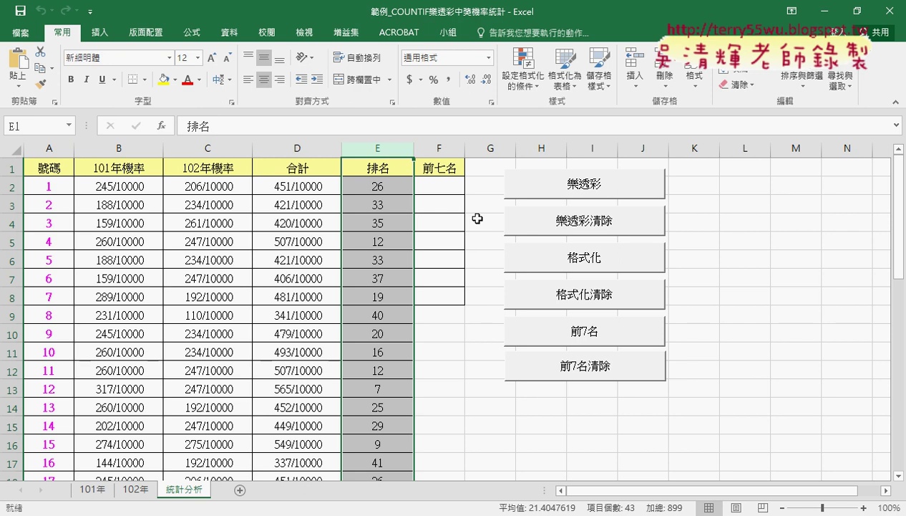
pyautogui.click(574, 262)
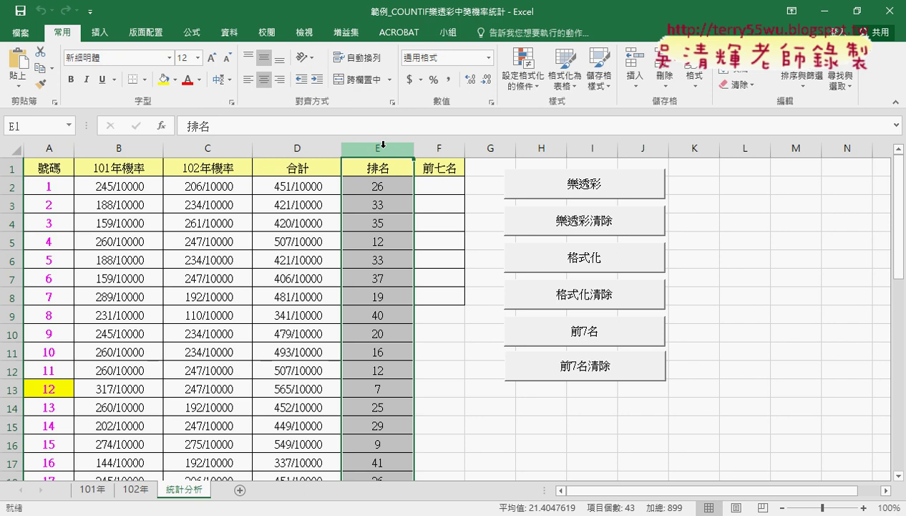
pyautogui.scroll(-2, 393, 329)
pyautogui.click(375, 279)
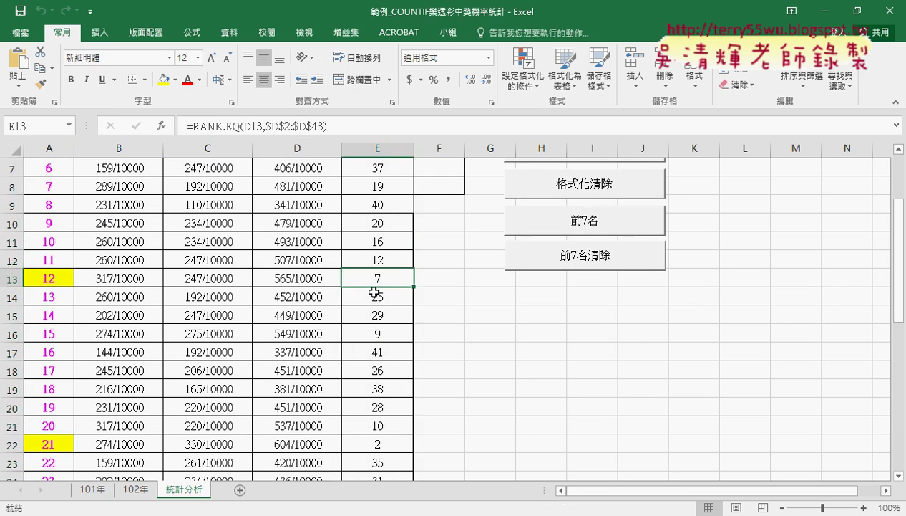
pyautogui.scroll(-2, 375, 287)
pyautogui.click(383, 336)
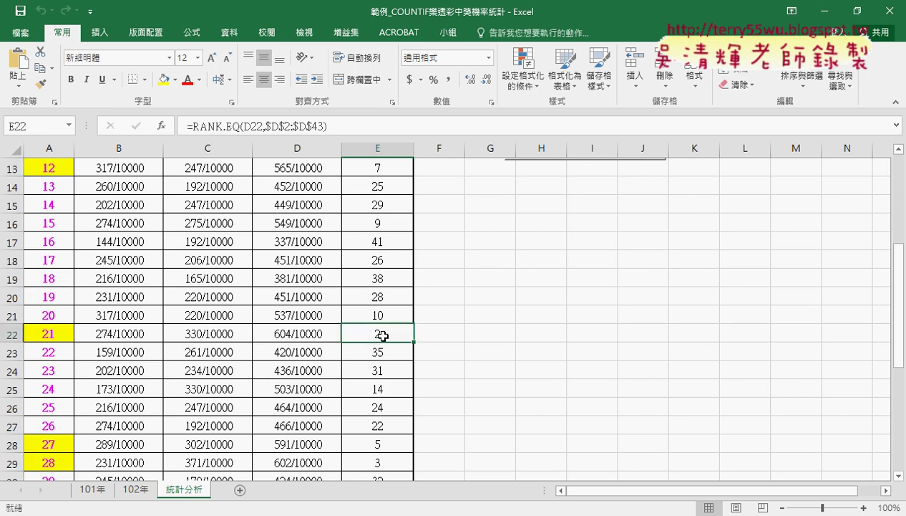
pyautogui.click(45, 167)
pyautogui.click(54, 335)
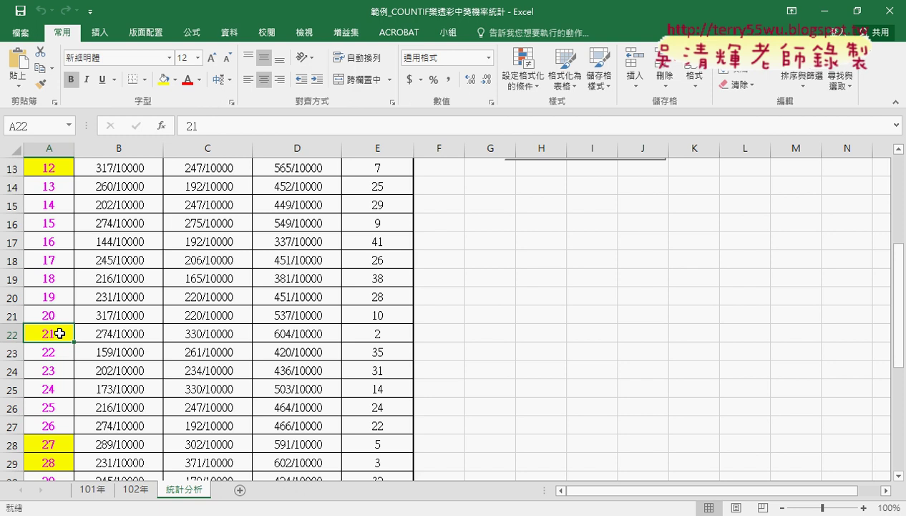
pyautogui.scroll(2, 476, 349)
pyautogui.scroll(2, 478, 350)
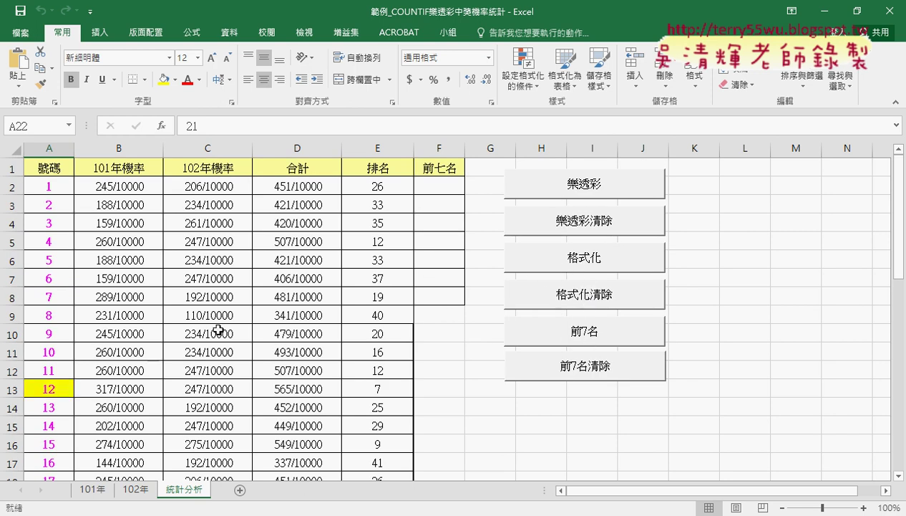
pyautogui.scroll(-3, 119, 399)
pyautogui.scroll(-2, 65, 301)
pyautogui.scroll(-1, 65, 297)
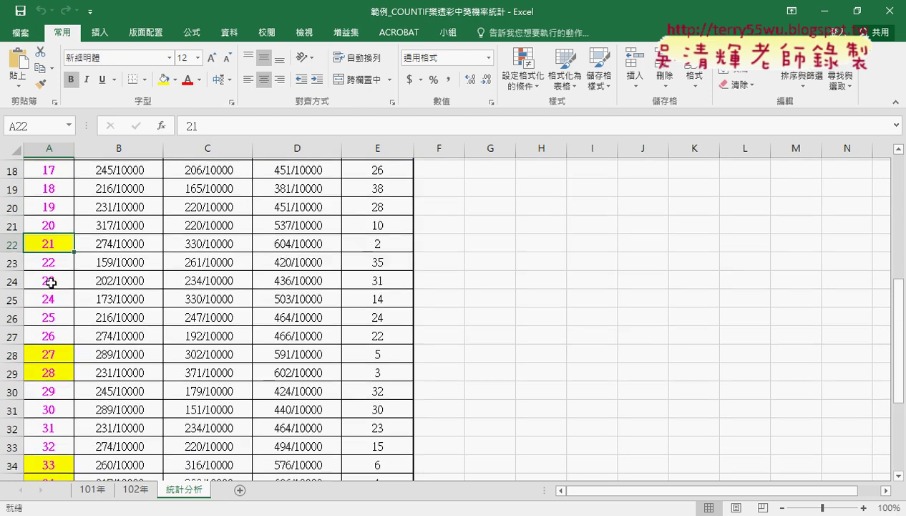
pyautogui.scroll(-2, 57, 283)
pyautogui.scroll(-2, 51, 282)
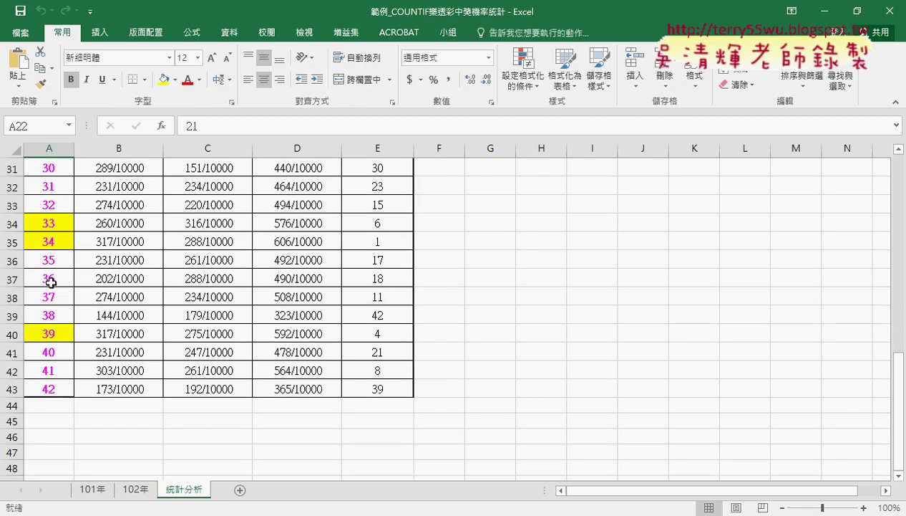
pyautogui.scroll(6, 50, 282)
pyautogui.scroll(4, 50, 282)
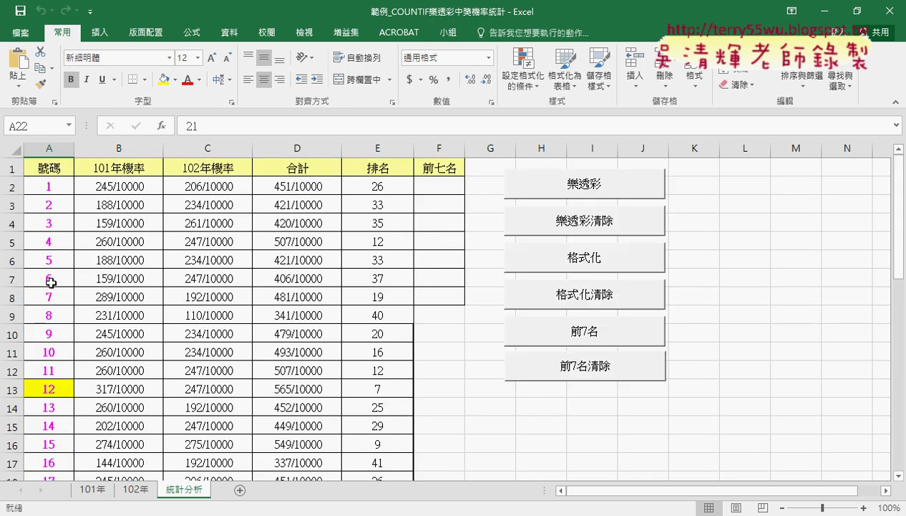
pyautogui.click(54, 388)
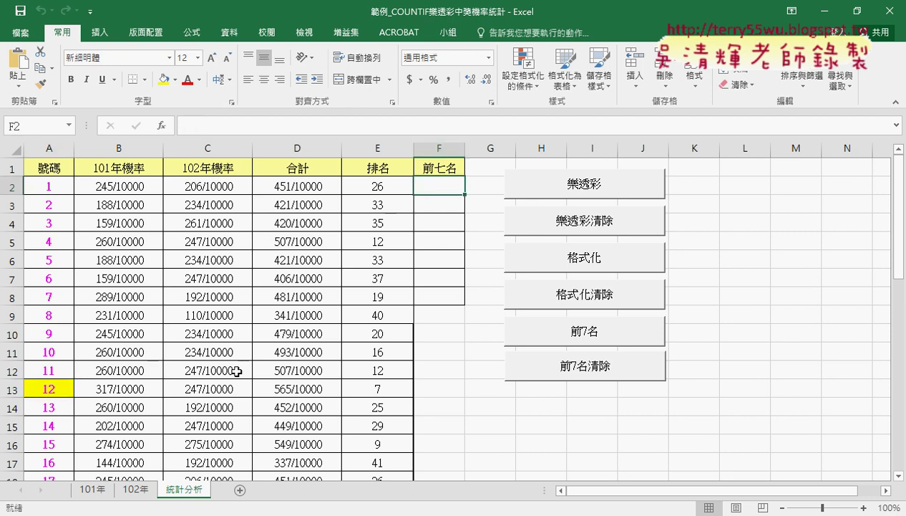
pyautogui.scroll(-3, 65, 387)
pyautogui.click(46, 390)
pyautogui.scroll(3, 399, 186)
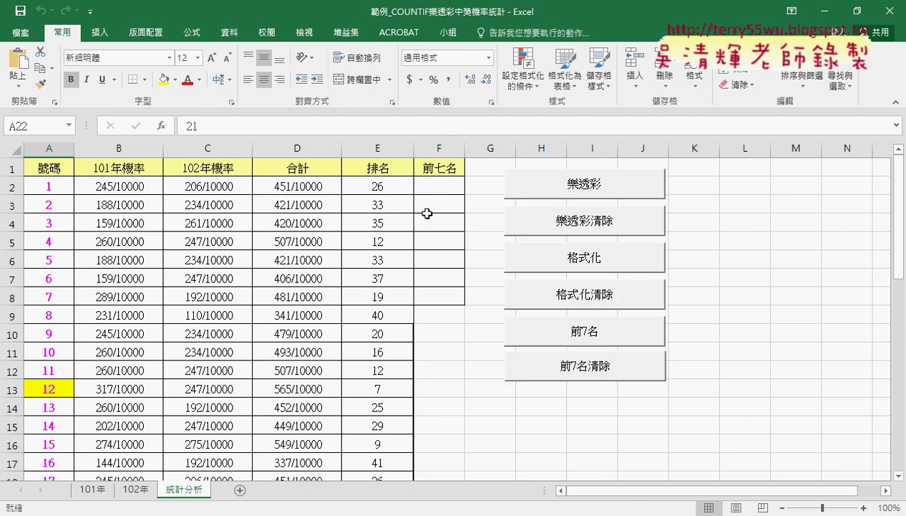
pyautogui.click(442, 207)
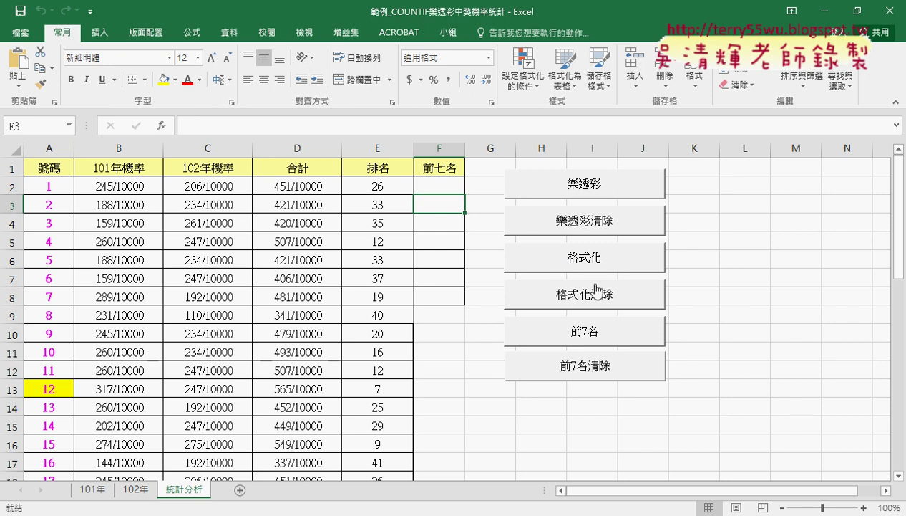
# Step: Open the 前7名 button's macro code, review the 格式化_VBA loop, and return to the worksheet
pyautogui.rightClick(592, 346)
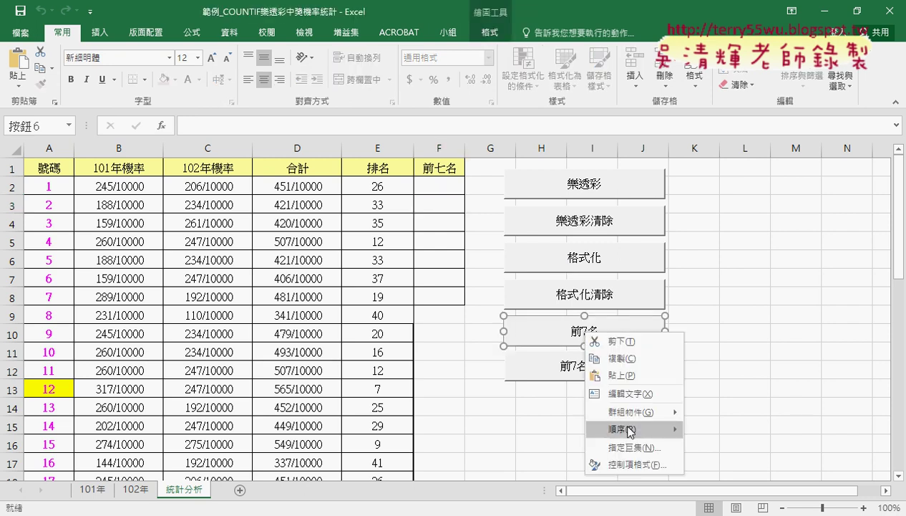
pyautogui.click(636, 447)
pyautogui.click(748, 266)
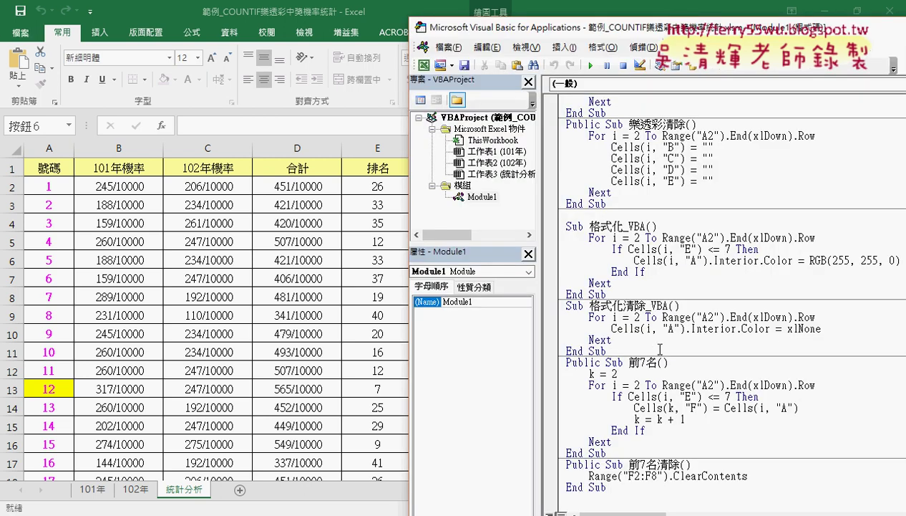
pyautogui.moveTo(607, 294); pyautogui.dragTo(558, 227)
pyautogui.hotkey('ctrl', 'c')
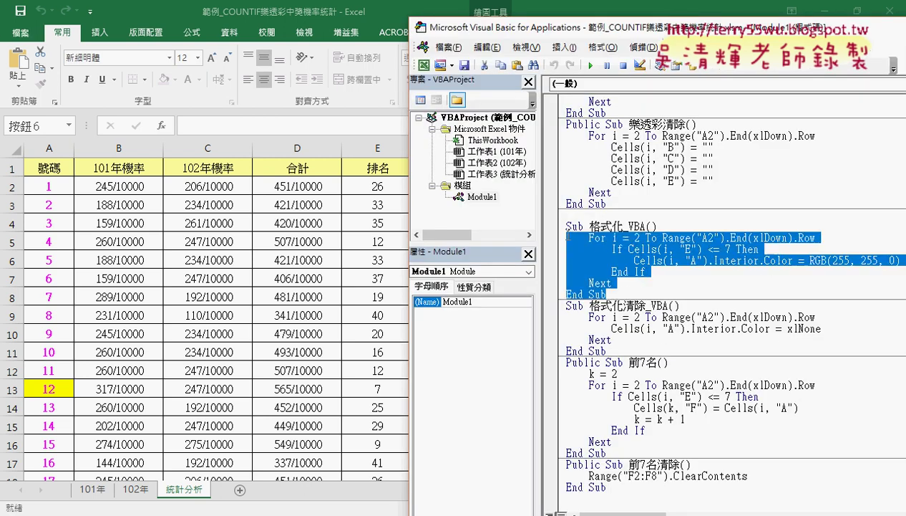
pyautogui.click(628, 250)
pyautogui.moveTo(623, 285); pyautogui.dragTo(551, 238)
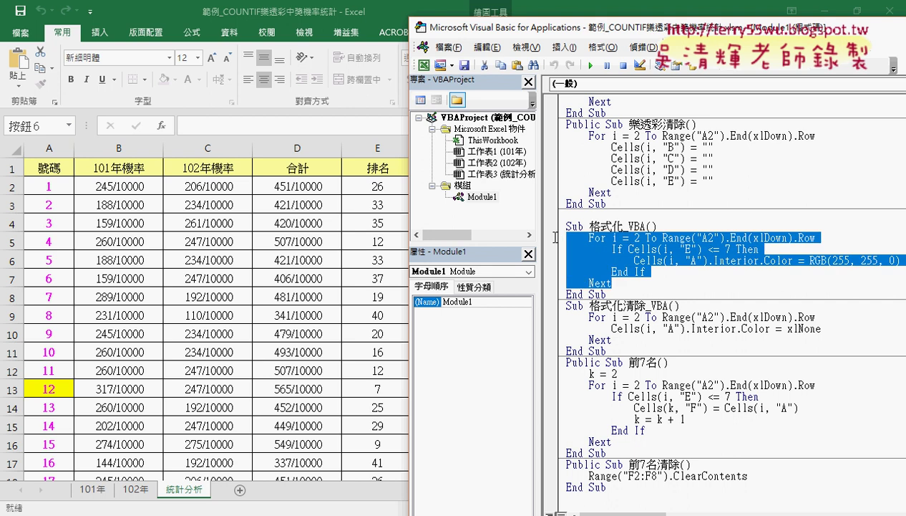
pyautogui.moveTo(551, 35); pyautogui.dragTo(665, 22)
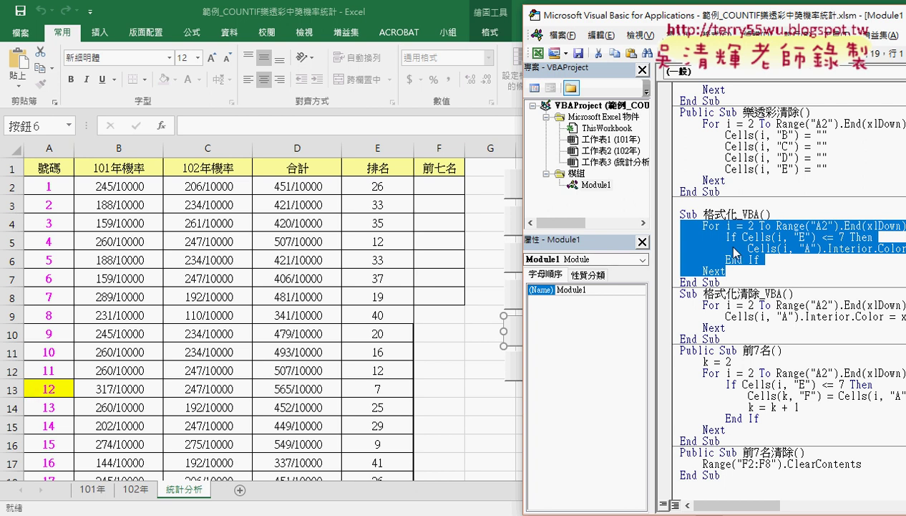
pyautogui.click(440, 371)
pyautogui.click(584, 337)
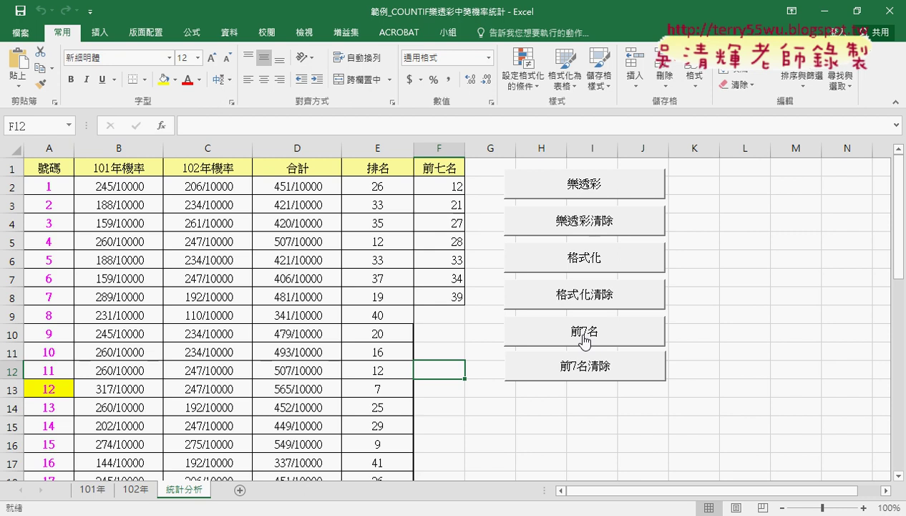
pyautogui.click(456, 183)
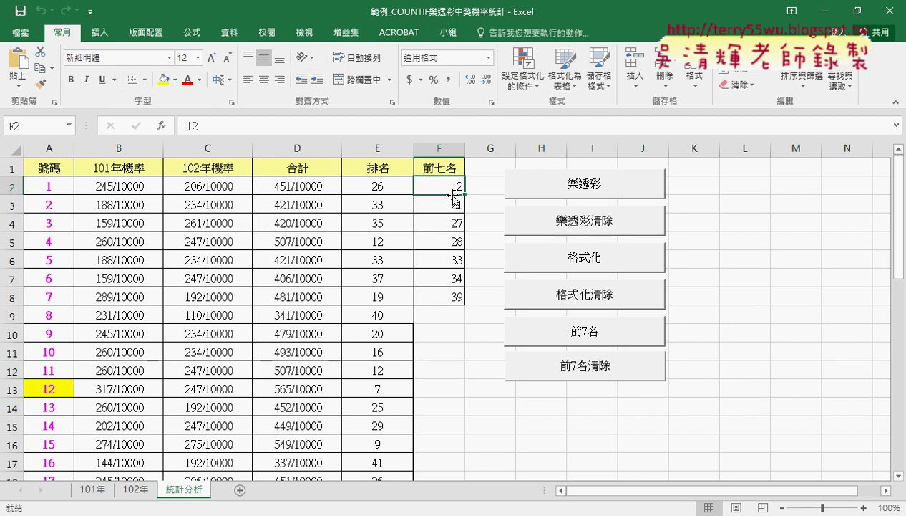
pyautogui.click(453, 207)
pyautogui.click(451, 222)
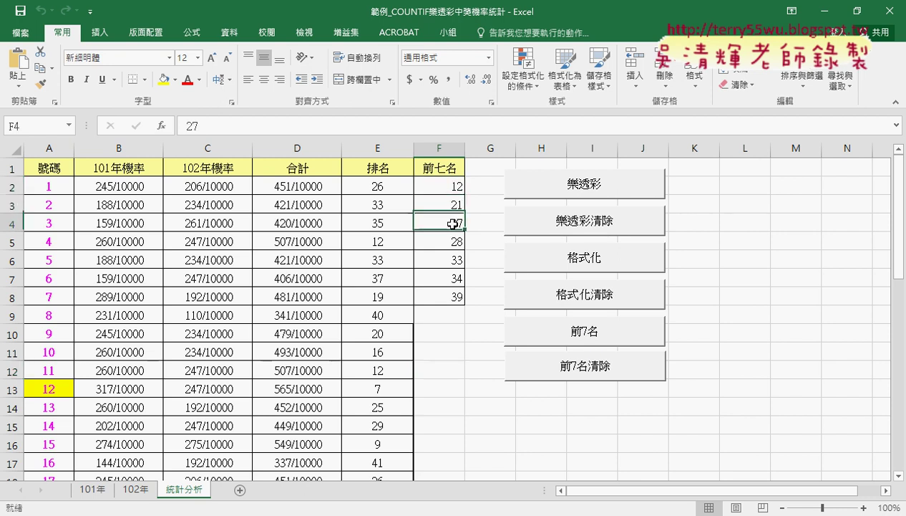
pyautogui.click(457, 295)
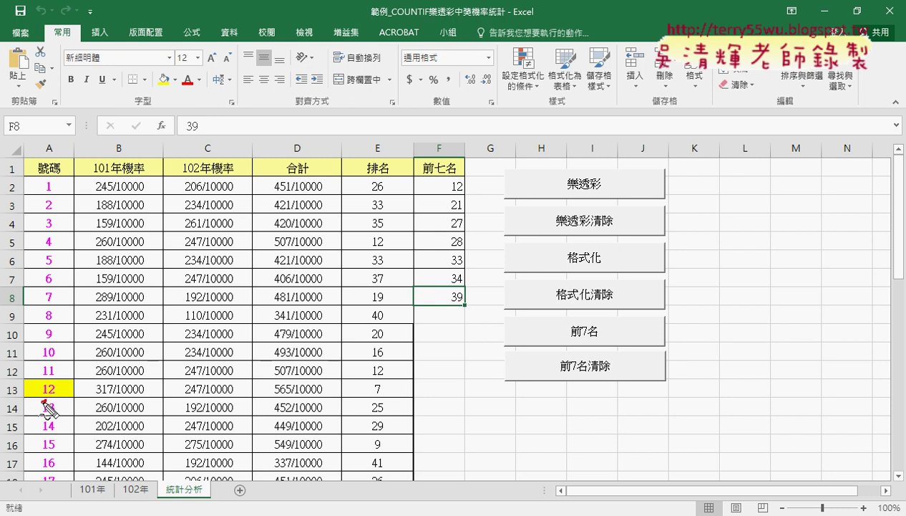
pyautogui.moveTo(44, 402)
pyautogui.mouseDown()
pyautogui.moveTo(403, 192)
pyautogui.moveTo(460, 203)
pyautogui.mouseUp()
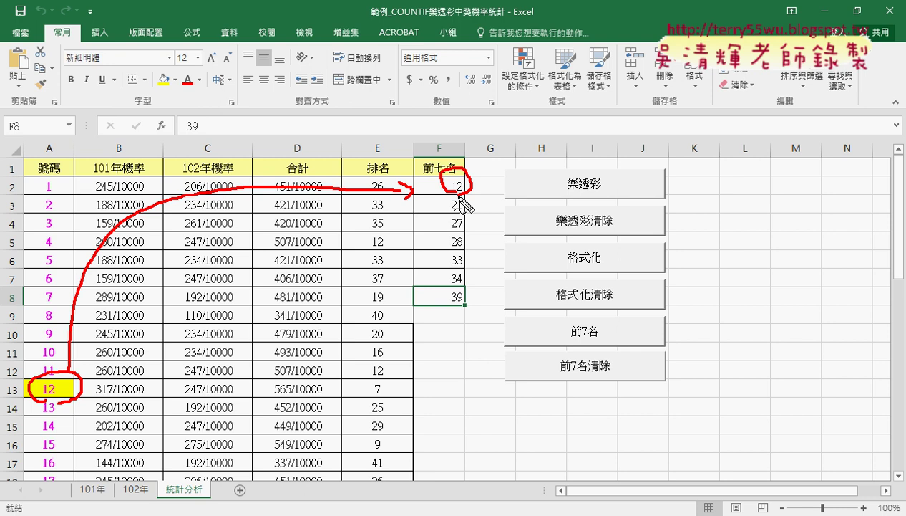
pyautogui.press('Escape')
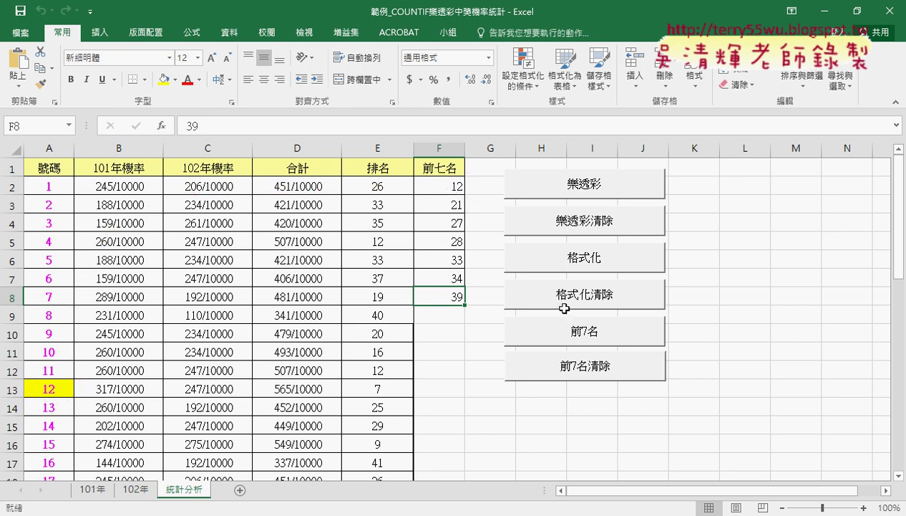
# Step: Open the 前7名 macro code and paste the 格式化_VBA highlight loop over its existing body
pyautogui.click(593, 341)
pyautogui.rightClick(594, 341)
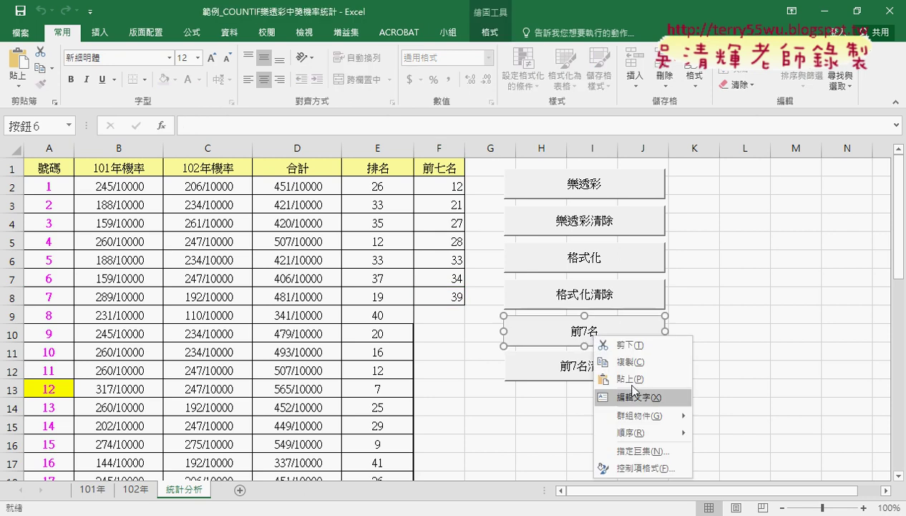
pyautogui.click(648, 444)
pyautogui.click(798, 267)
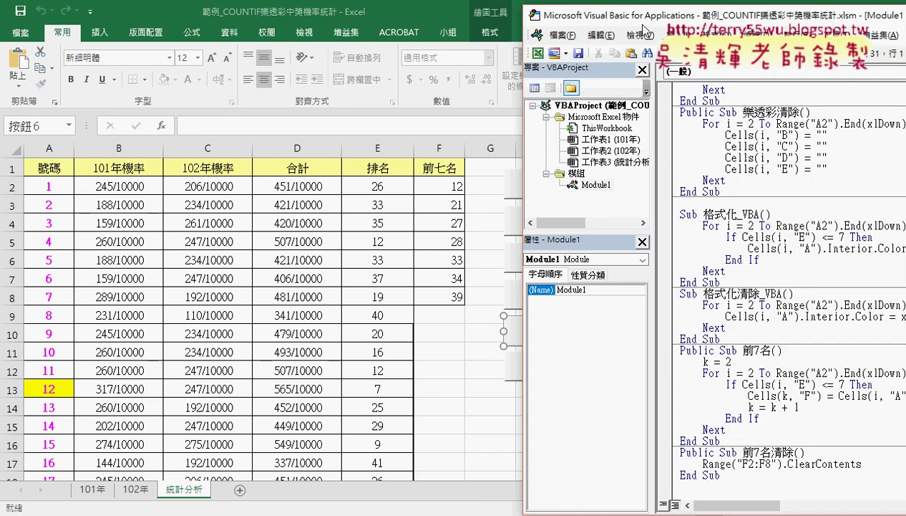
pyautogui.moveTo(456, 16); pyautogui.dragTo(332, 17)
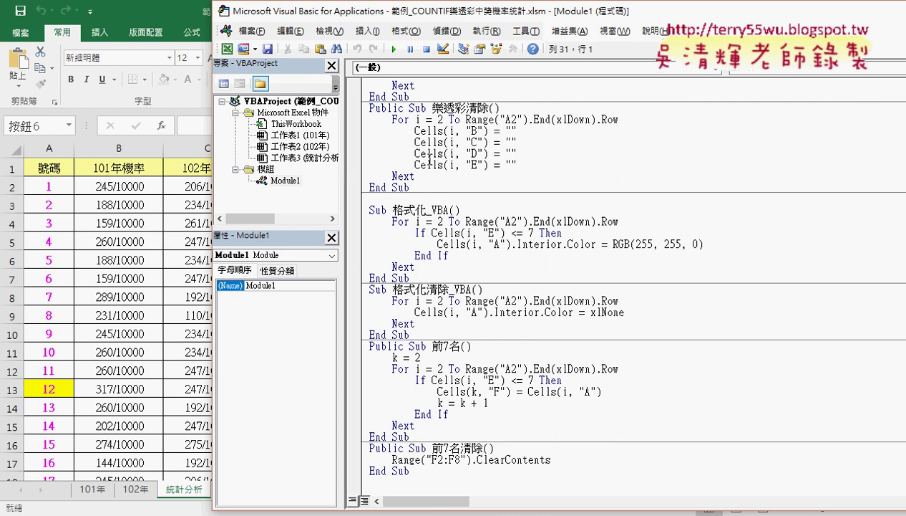
pyautogui.moveTo(432, 265); pyautogui.dragTo(362, 225)
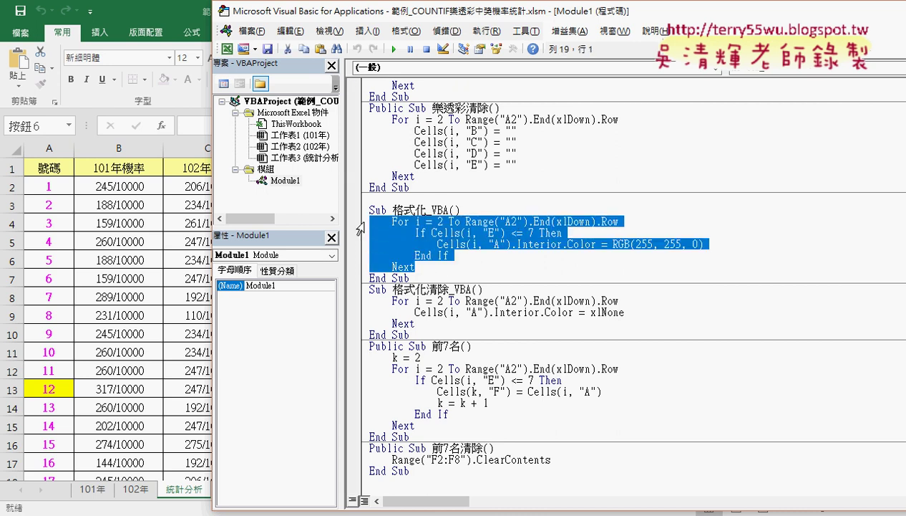
pyautogui.moveTo(415, 426); pyautogui.dragTo(363, 360)
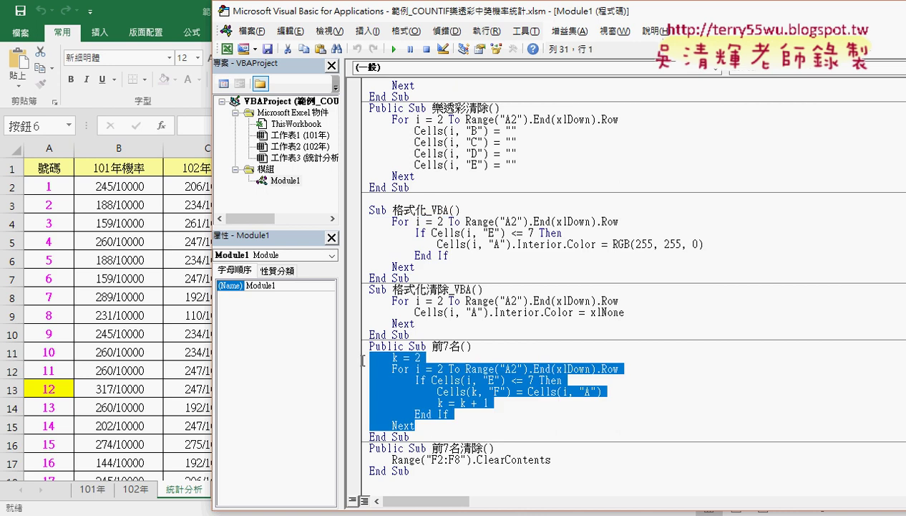
pyautogui.hotkey('ctrl', 'v')
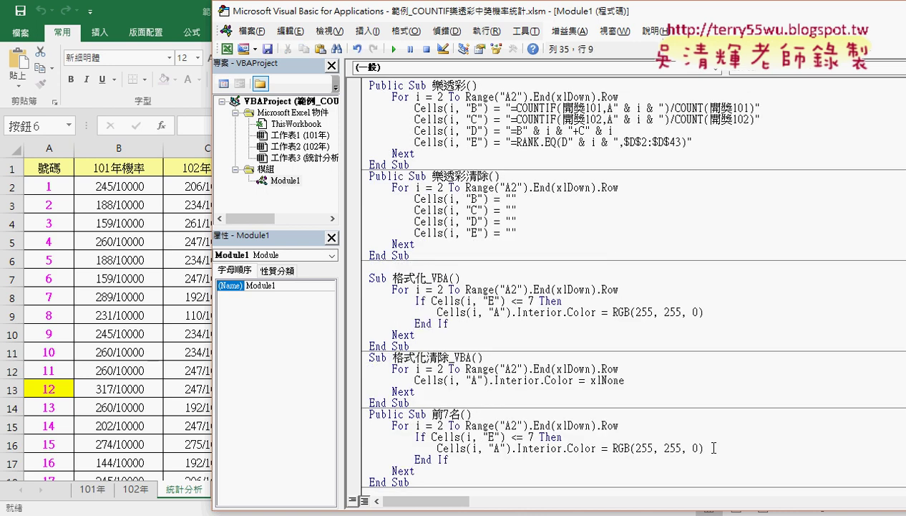
pyautogui.moveTo(704, 447); pyautogui.dragTo(439, 449)
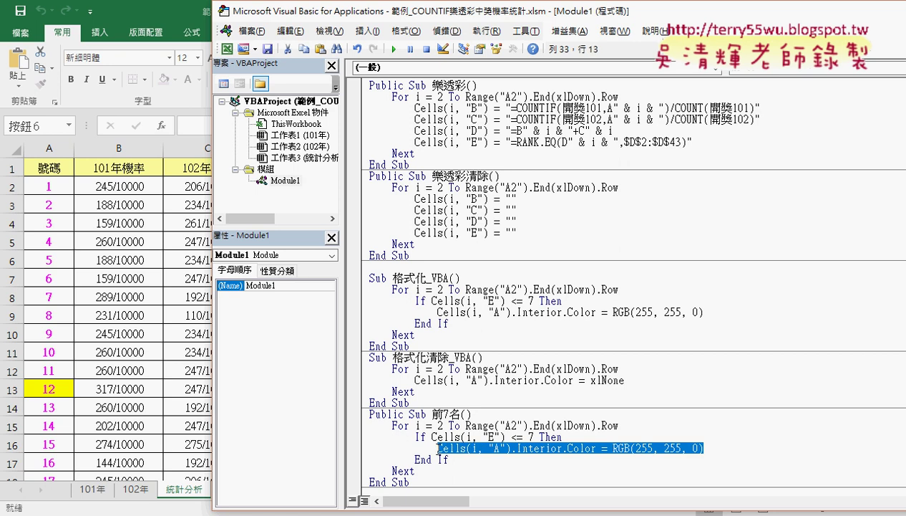
pyautogui.moveTo(501, 17); pyautogui.dragTo(598, 24)
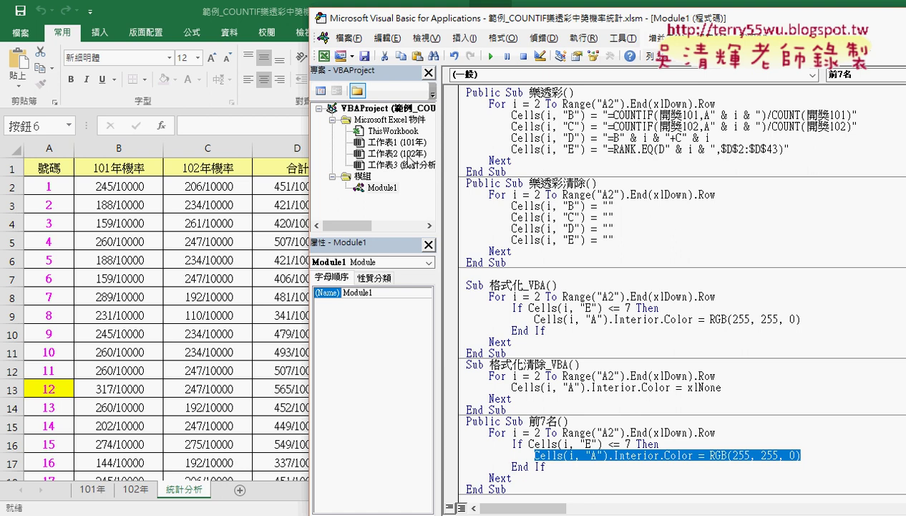
# Step: Remove .Interior.Color from the colouring line and retarget it to Cells(2, "F")
pyautogui.click(653, 458)
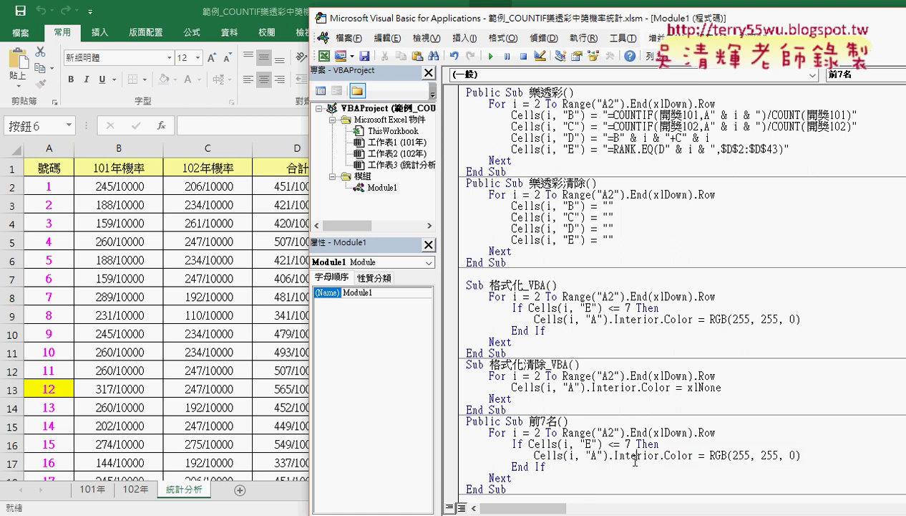
pyautogui.moveTo(608, 455); pyautogui.dragTo(694, 455)
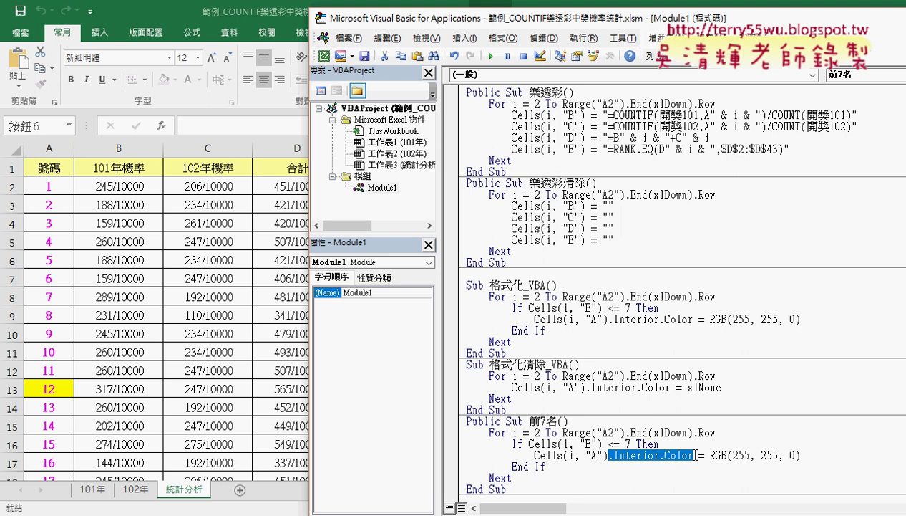
pyautogui.press('Delete')
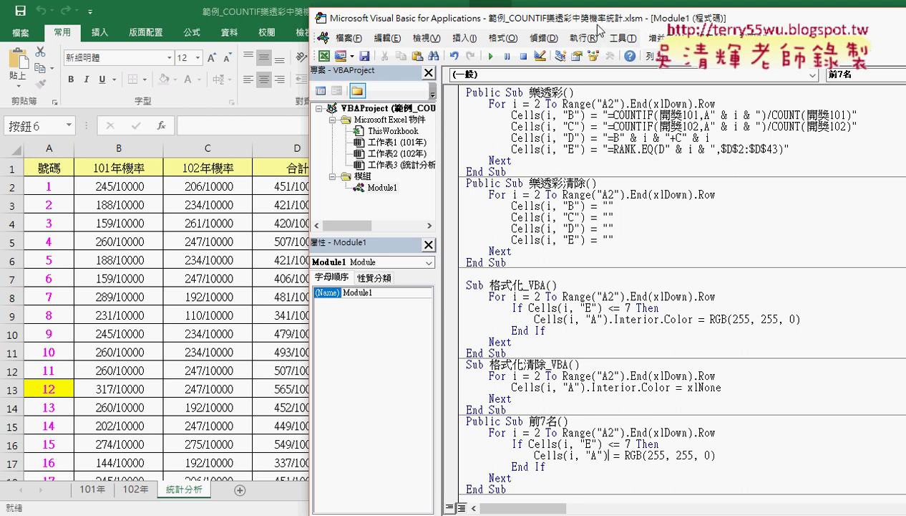
pyautogui.moveTo(599, 25); pyautogui.dragTo(742, 26)
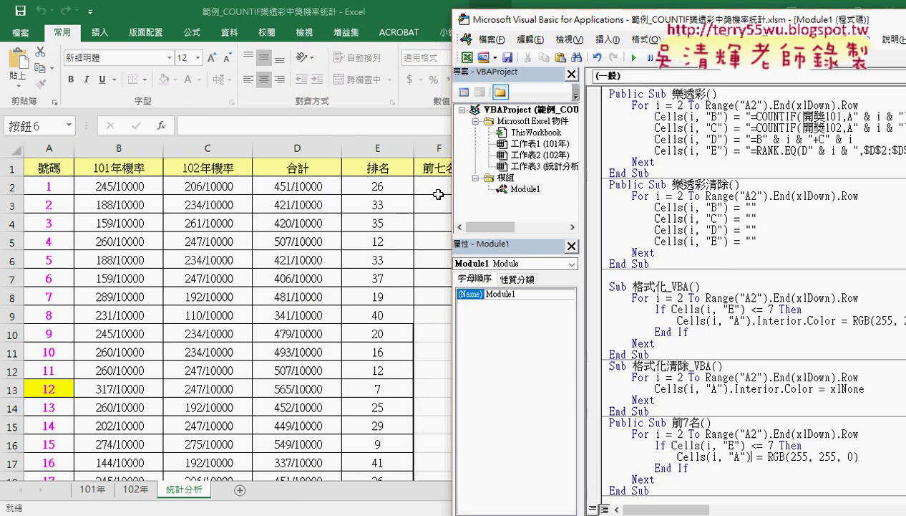
pyautogui.doubleClick(714, 456)
pyautogui.write('2, "')
pyautogui.write('F')
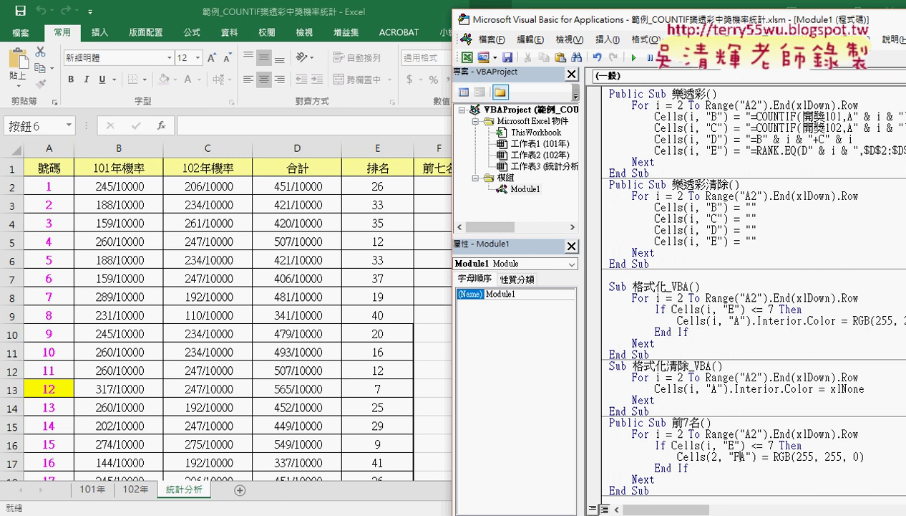
pyautogui.press('Delete')
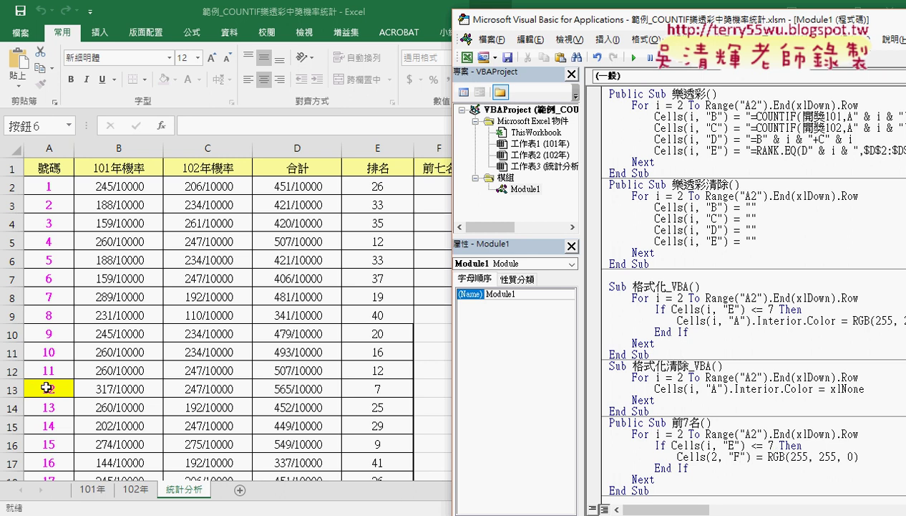
# Step: Replace RGB(255, 255, 0) with Cells(i, "A") so the line reads Cells(2, "F") = Cells(i, "A")
pyautogui.moveTo(859, 457); pyautogui.dragTo(768, 456)
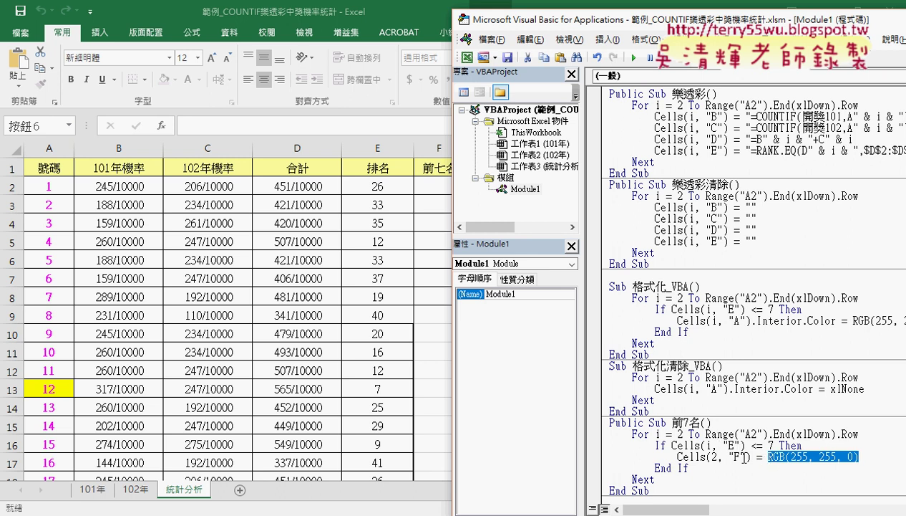
pyautogui.moveTo(751, 444); pyautogui.dragTo(674, 445)
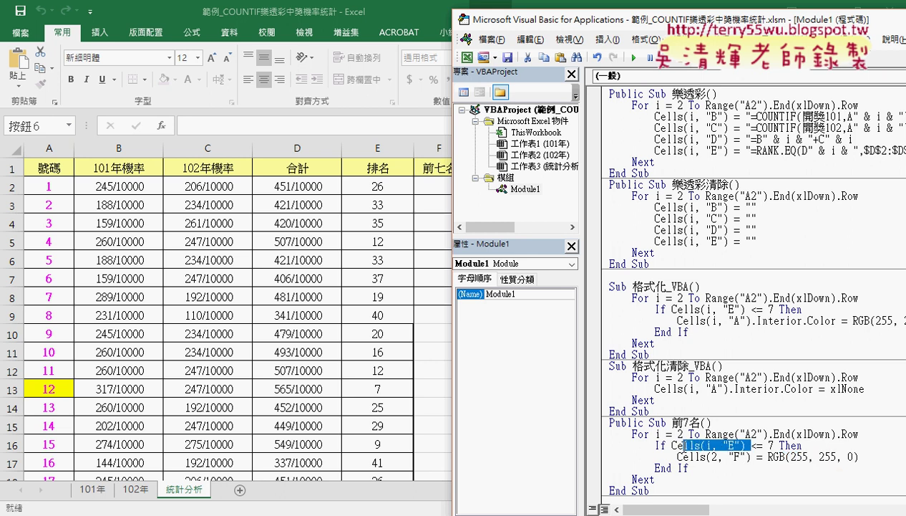
pyautogui.hotkey('ctrl', 'c')
pyautogui.moveTo(858, 456); pyautogui.dragTo(754, 456)
pyautogui.hotkey('ctrl', 'v')
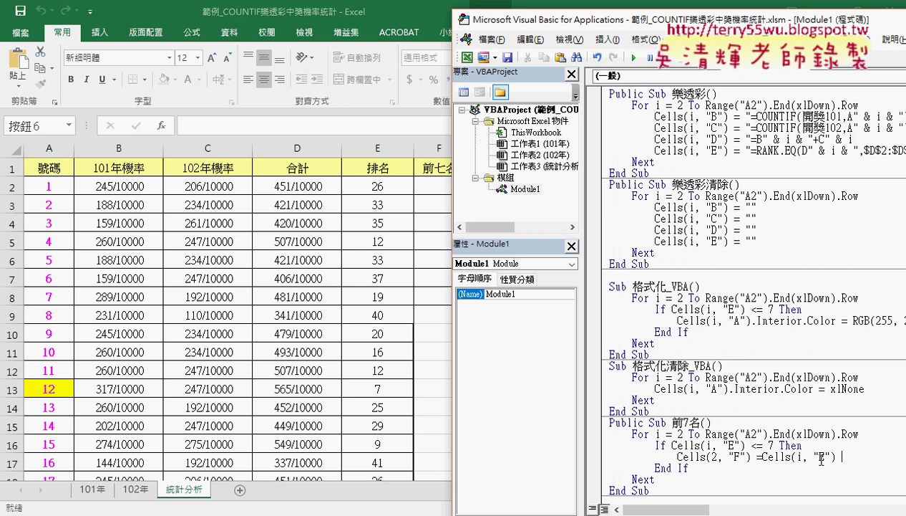
pyautogui.doubleClick(822, 457)
pyautogui.write('A')
pyautogui.click(732, 445)
pyautogui.moveTo(800, 444); pyautogui.dragTo(655, 444)
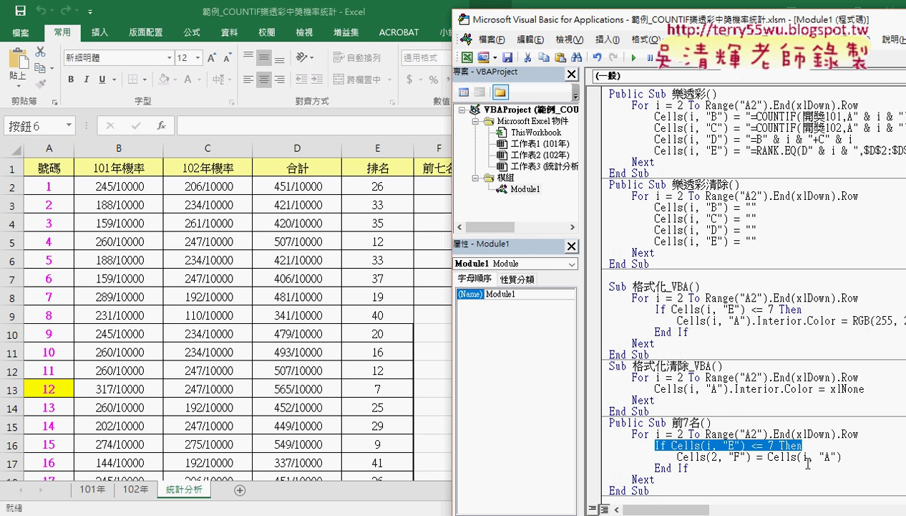
pyautogui.doubleClick(708, 456)
pyautogui.write('2')
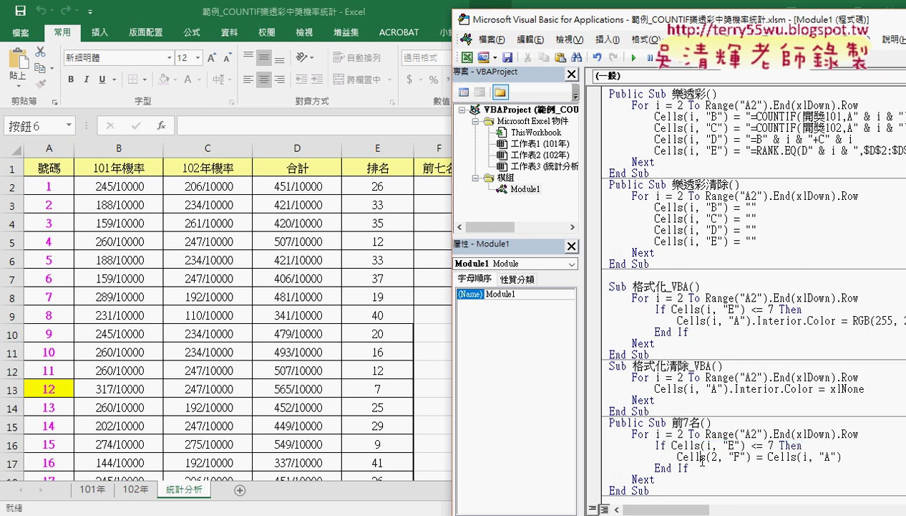
pyautogui.moveTo(691, 27); pyautogui.dragTo(709, 24)
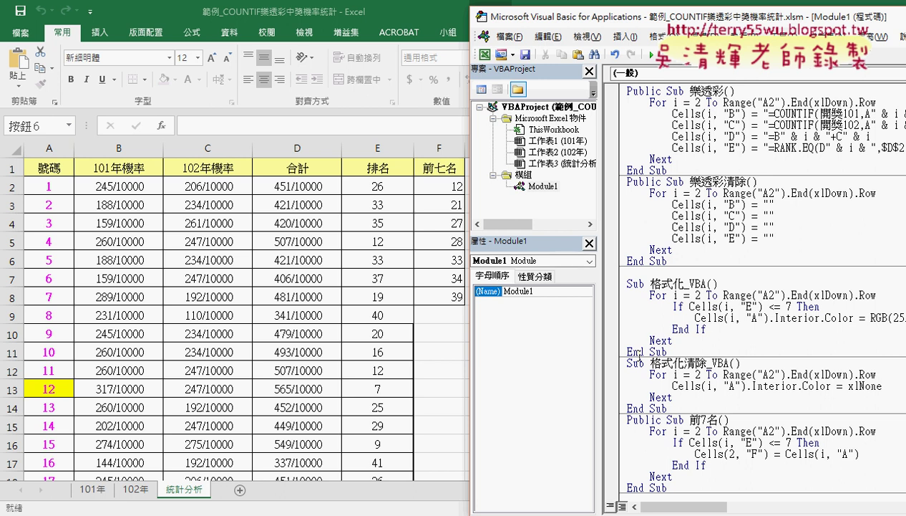
pyautogui.scroll(-2, 716, 215)
# Step: Test the macro by running 前7名清除 and then 前7名
pyautogui.click(653, 55)
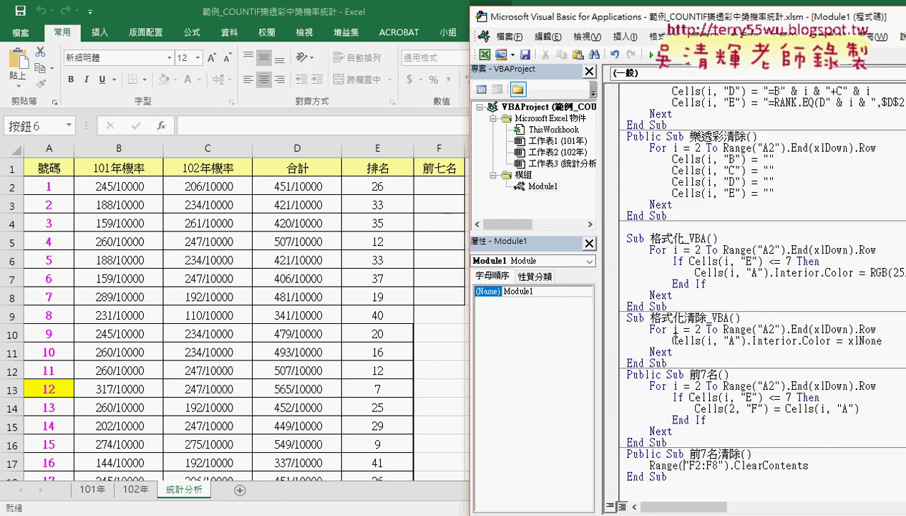
pyautogui.click(652, 56)
pyautogui.doubleClick(731, 409)
# Step: Add an indented counter line k = 2 under the 前7名 Sub header
pyautogui.click(743, 376)
pyautogui.press('Return')
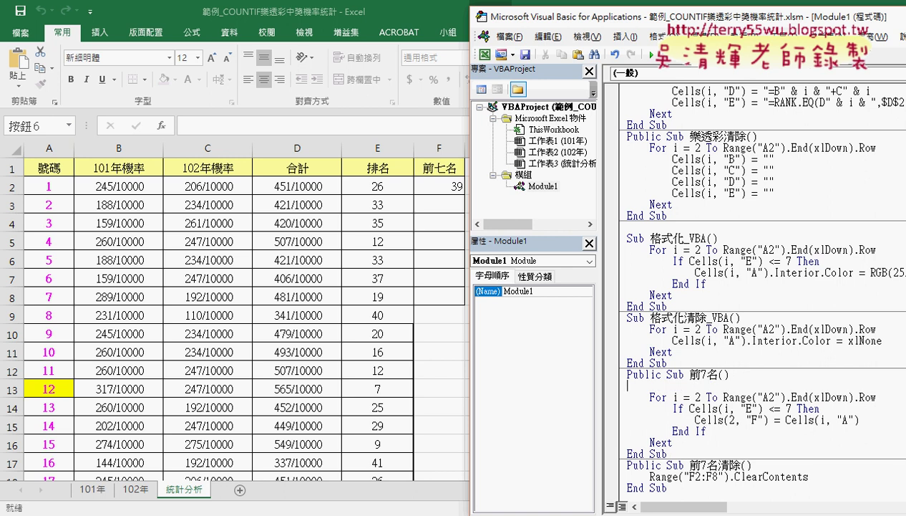
pyautogui.press('Tab')
pyautogui.write('ㄎ')
pyautogui.write('ㄦ')
pyautogui.press('Escape')
pyautogui.write('k')
pyautogui.write('=2')
# Step: Change the target to Cells(k, "F") and add k = k + 1 after the copy statement
pyautogui.doubleClick(732, 420)
pyautogui.write('k')
pyautogui.press('End')
pyautogui.press('Return')
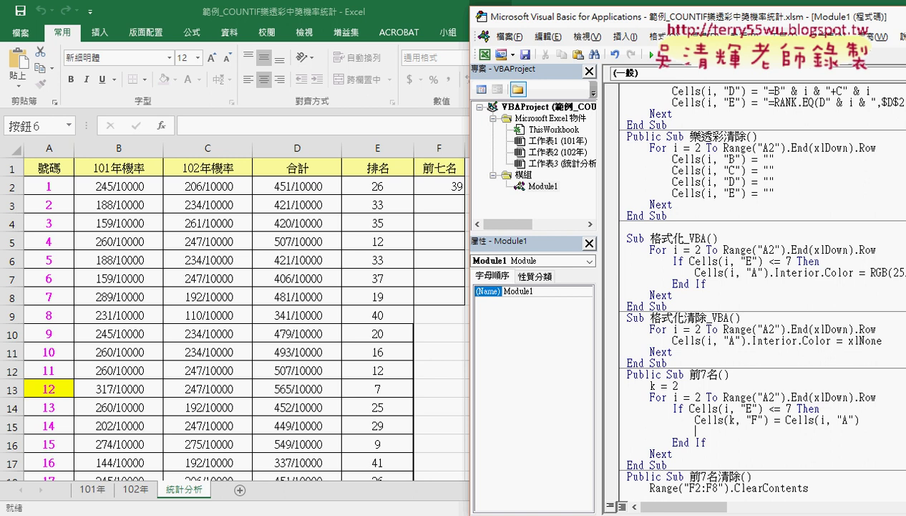
pyautogui.write('k ')
pyautogui.write('= k + 1')
pyautogui.click(771, 466)
pyautogui.moveTo(747, 430); pyautogui.dragTo(696, 430)
pyautogui.moveTo(679, 386); pyautogui.dragTo(651, 386)
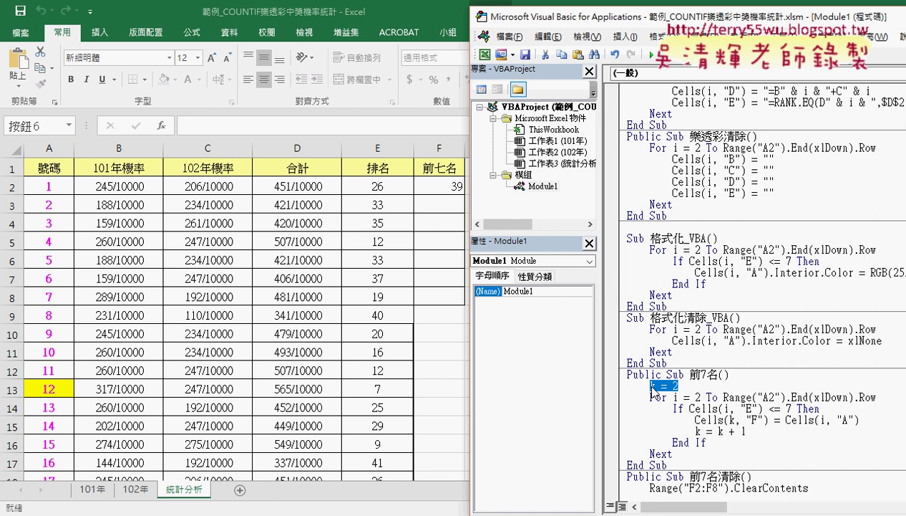
pyautogui.click(653, 390)
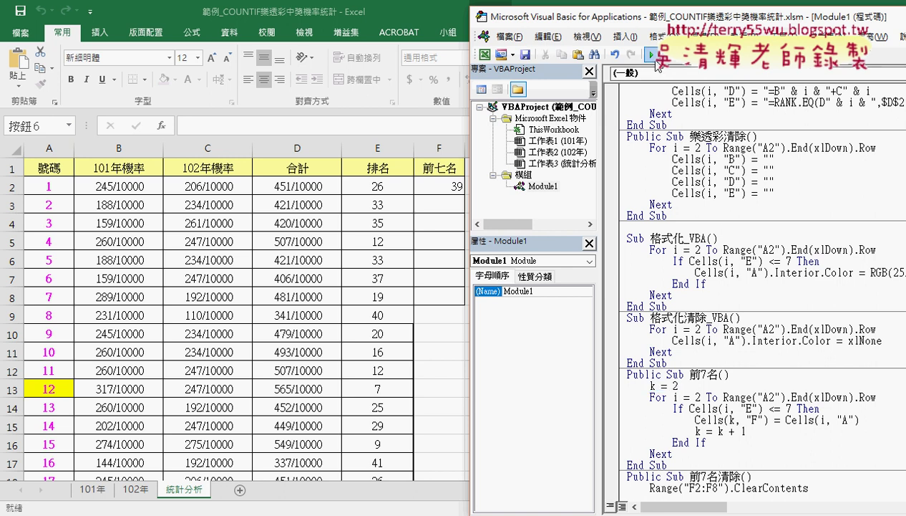
# Step: Run the 前7名 macro and select F2:F8 to check 12, 21, 27, 28, 33, 34, 39
pyautogui.click(653, 54)
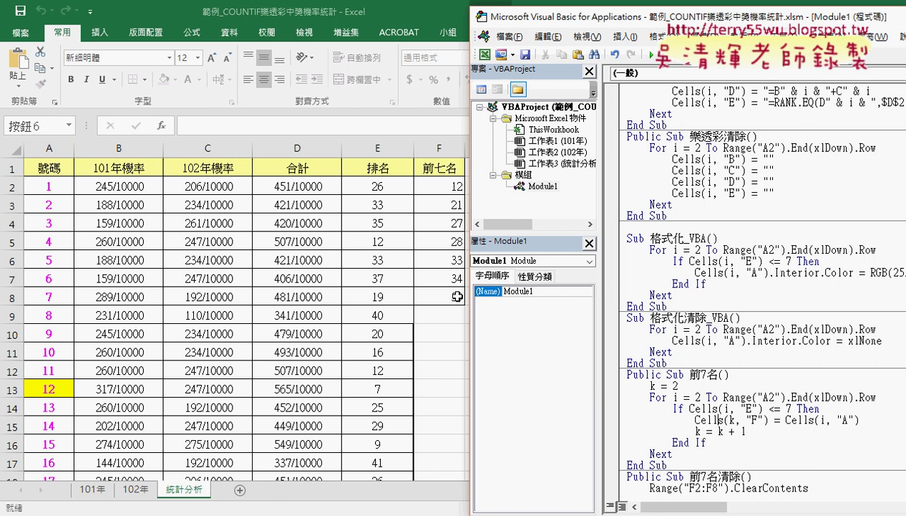
pyautogui.moveTo(452, 187); pyautogui.dragTo(446, 299)
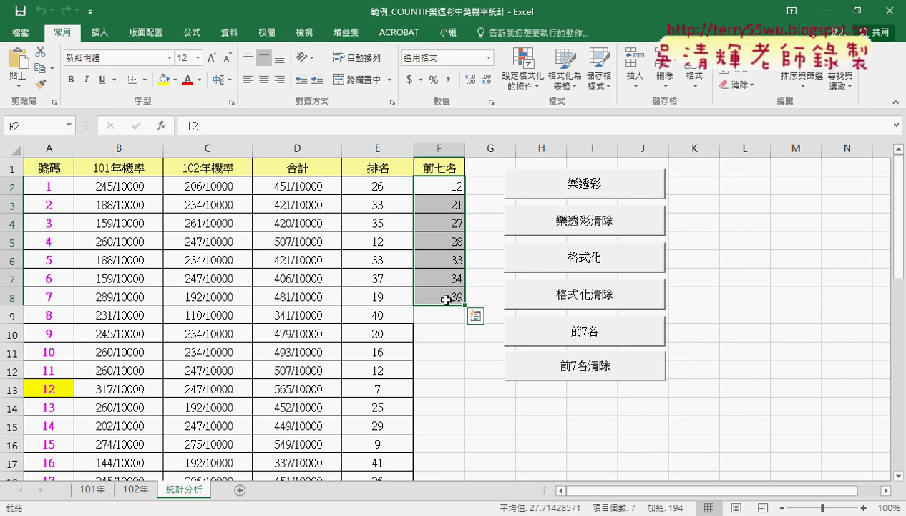
# Step: Compare the results with the 號碼 column, locating number 34 in cell A35
pyautogui.scroll(-1, 433, 304)
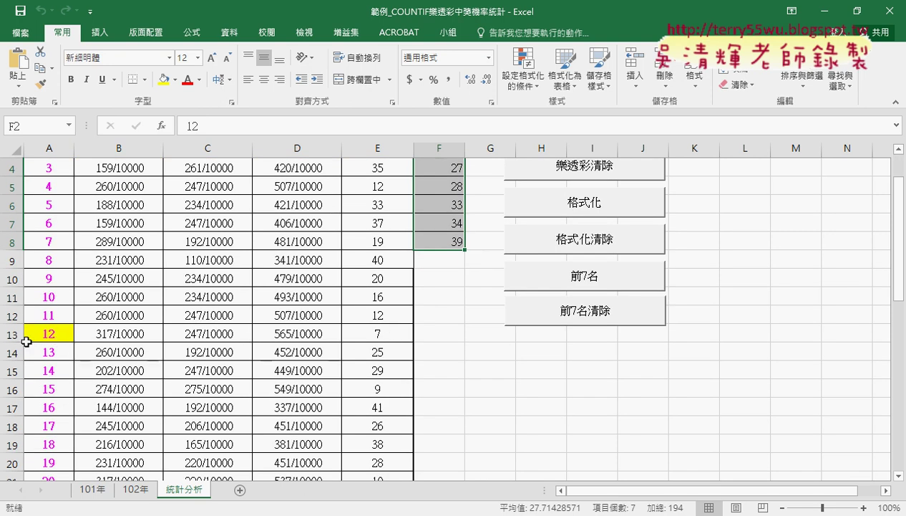
pyautogui.scroll(1, 413, 286)
pyautogui.moveTo(445, 190); pyautogui.dragTo(448, 296)
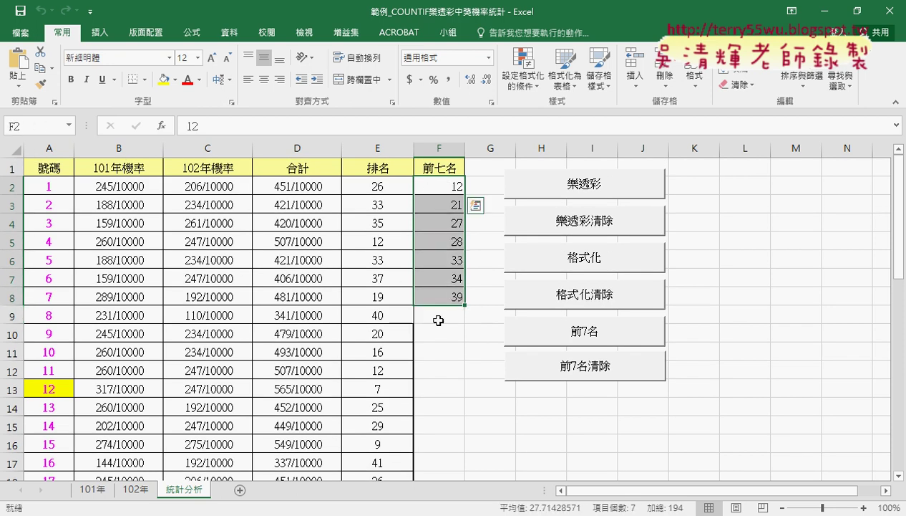
pyautogui.scroll(-5, 439, 324)
pyautogui.scroll(-1, 439, 324)
pyautogui.scroll(-1, 439, 323)
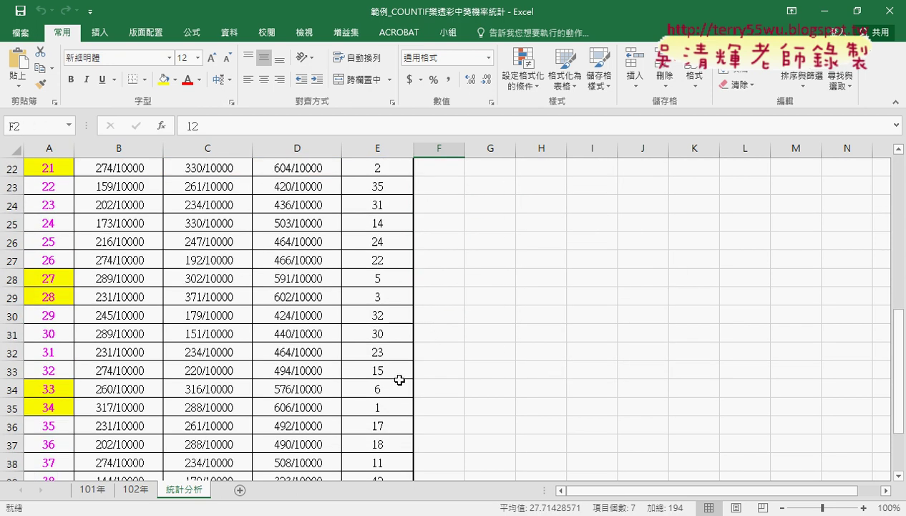
pyautogui.click(378, 405)
pyautogui.click(48, 406)
pyautogui.scroll(3, 262, 388)
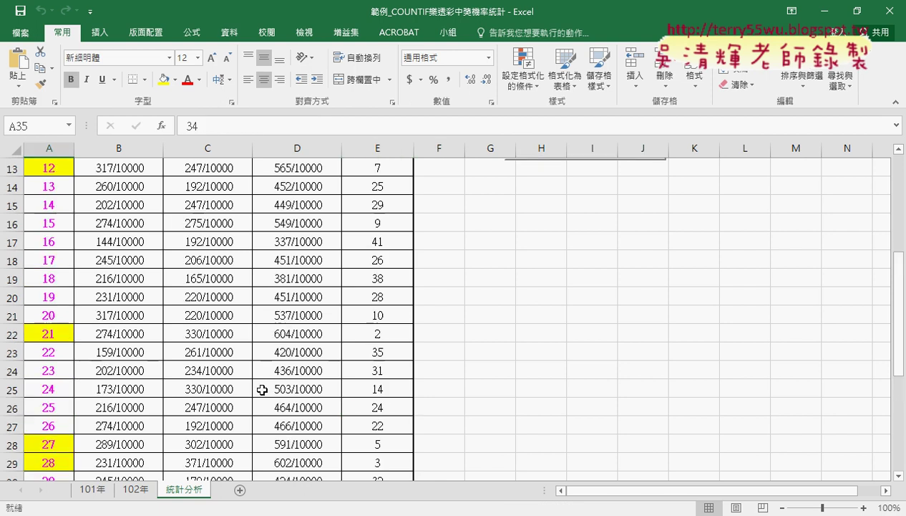
pyautogui.scroll(4, 262, 388)
# Step: Step through the top-seven values in F2:F8, then delete them
pyautogui.click(444, 184)
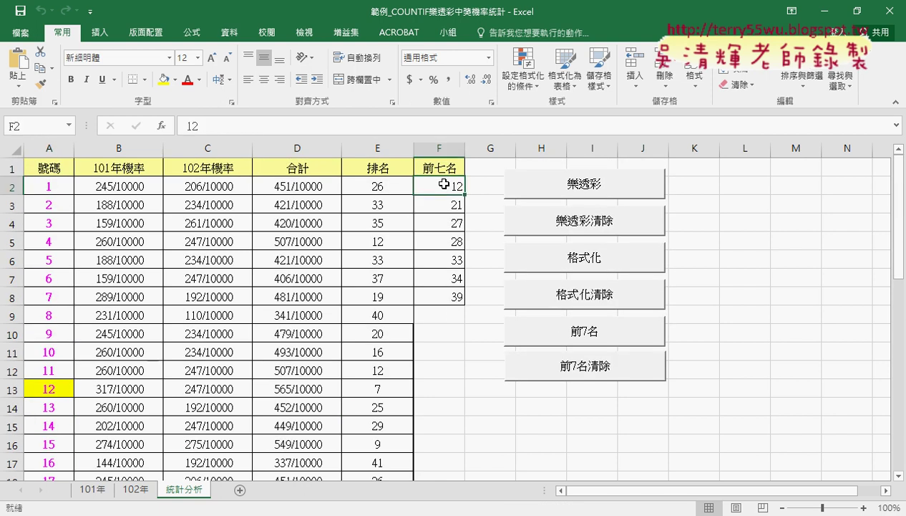
pyautogui.click(441, 200)
pyautogui.click(443, 220)
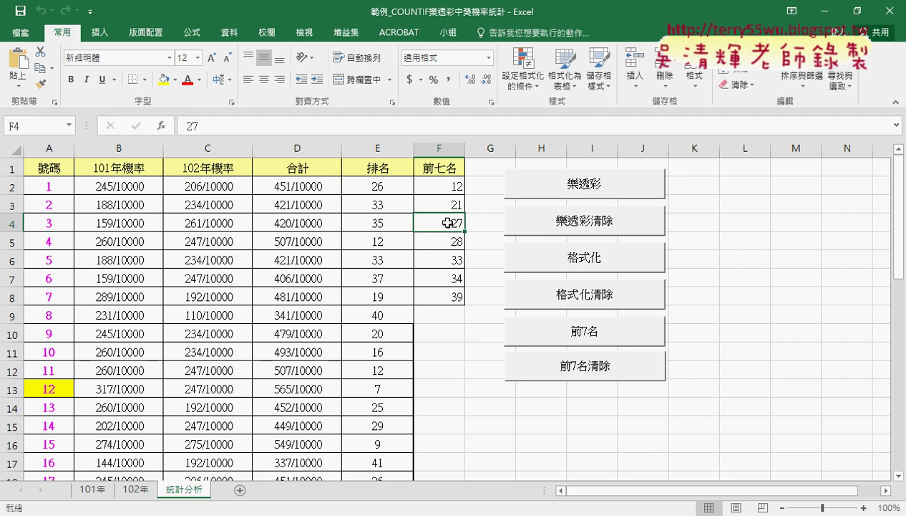
pyautogui.click(452, 245)
pyautogui.click(452, 261)
pyautogui.click(451, 279)
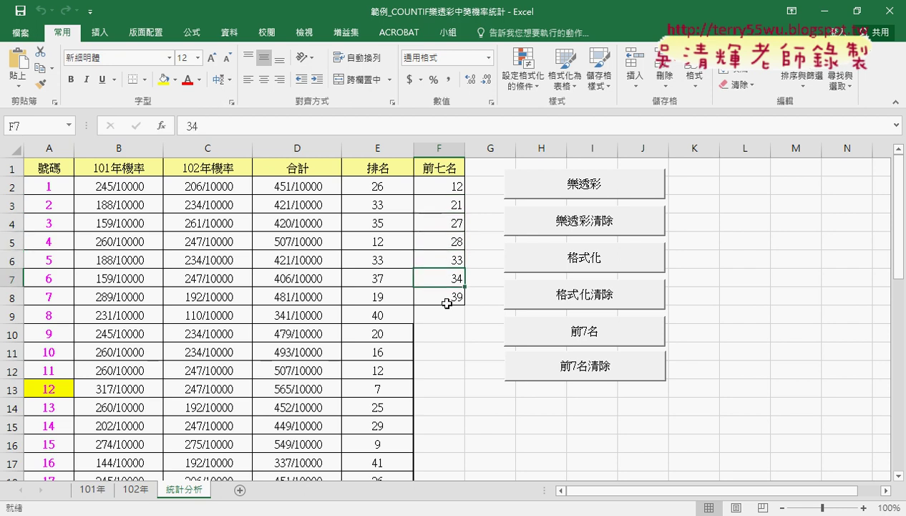
pyautogui.click(450, 297)
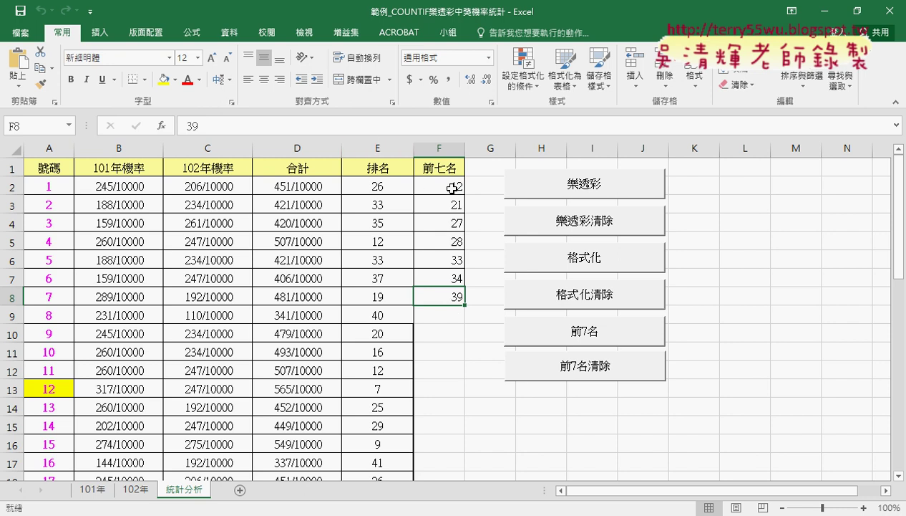
pyautogui.moveTo(453, 187); pyautogui.dragTo(452, 296)
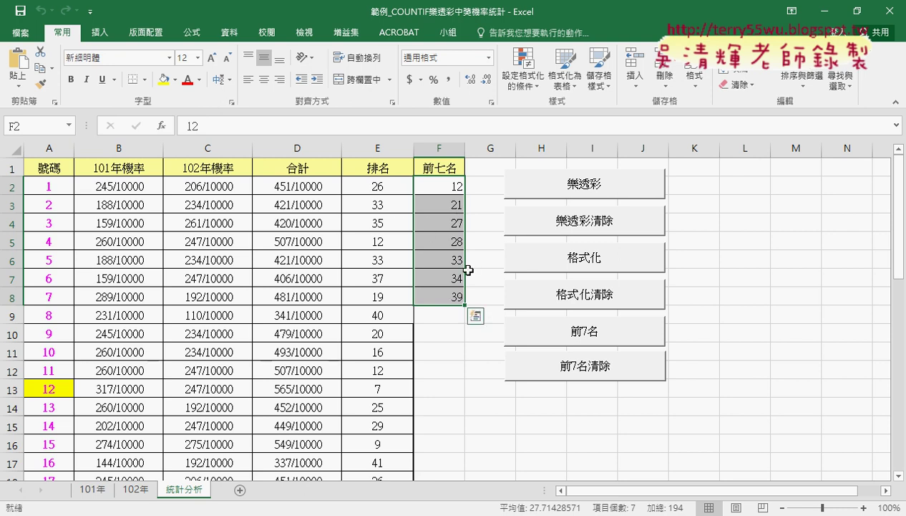
pyautogui.press('Delete')
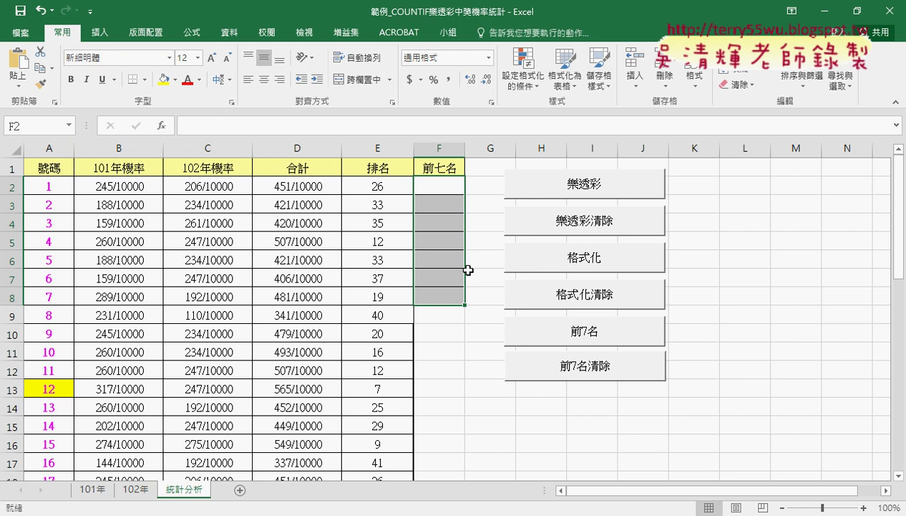
# Step: Switch to the 102年 sheet and select the number columns D through J
pyautogui.click(95, 492)
pyautogui.click(137, 491)
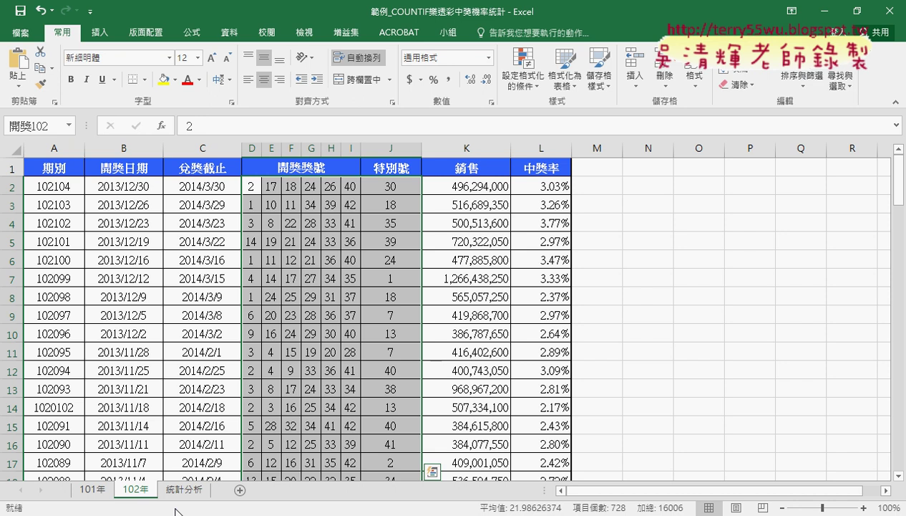
pyautogui.moveTo(252, 148); pyautogui.dragTo(378, 149)
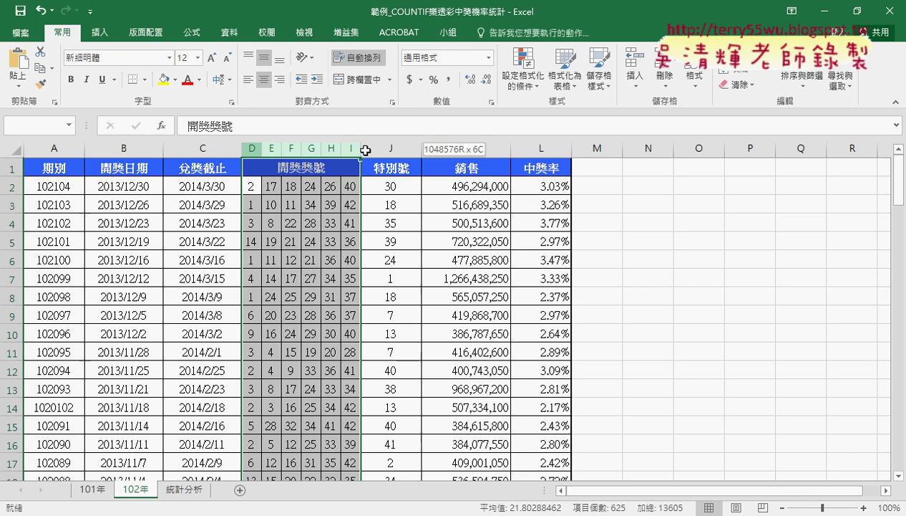
pyautogui.moveTo(351, 150); pyautogui.dragTo(385, 150)
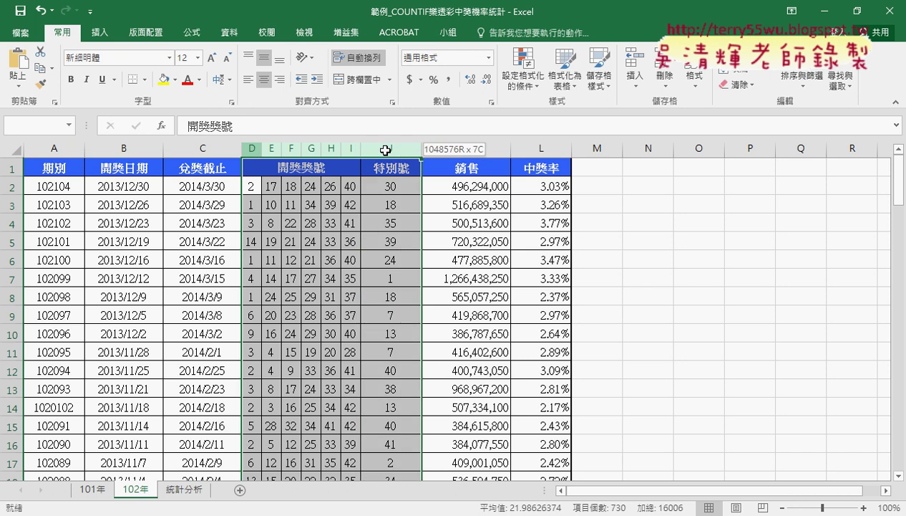
# Step: Fill the 號碼 column on 統計分析 from 42 down to 49, then return to the browser
pyautogui.click(184, 489)
pyautogui.scroll(-4, 104, 449)
pyautogui.scroll(-5, 104, 449)
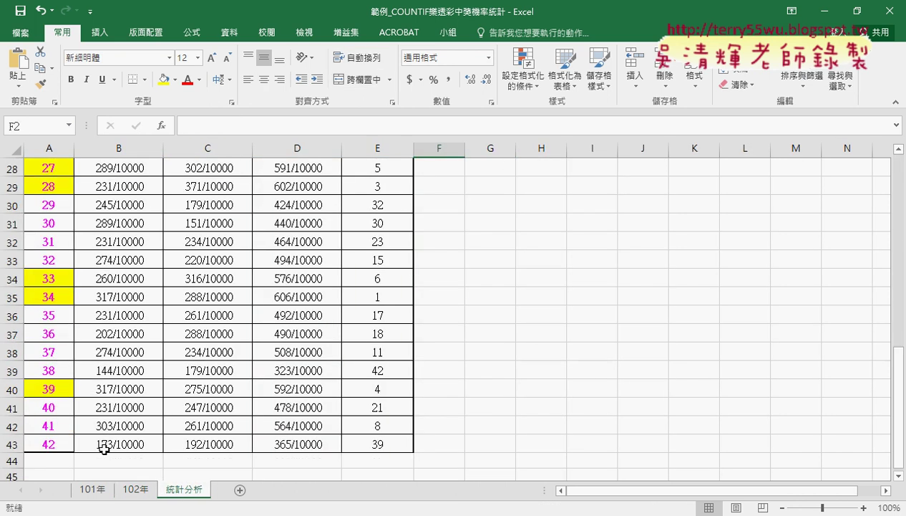
pyautogui.scroll(-3, 101, 458)
pyautogui.click(61, 279)
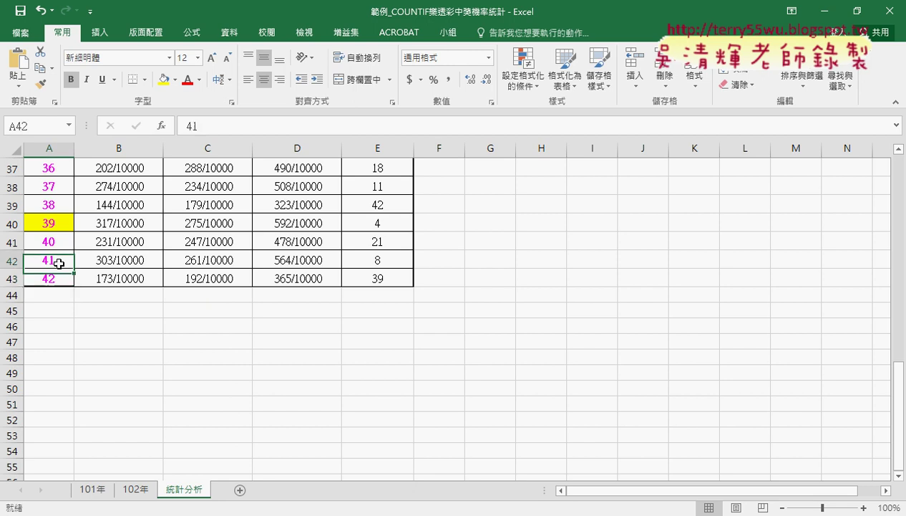
pyautogui.moveTo(61, 260); pyautogui.dragTo(72, 394)
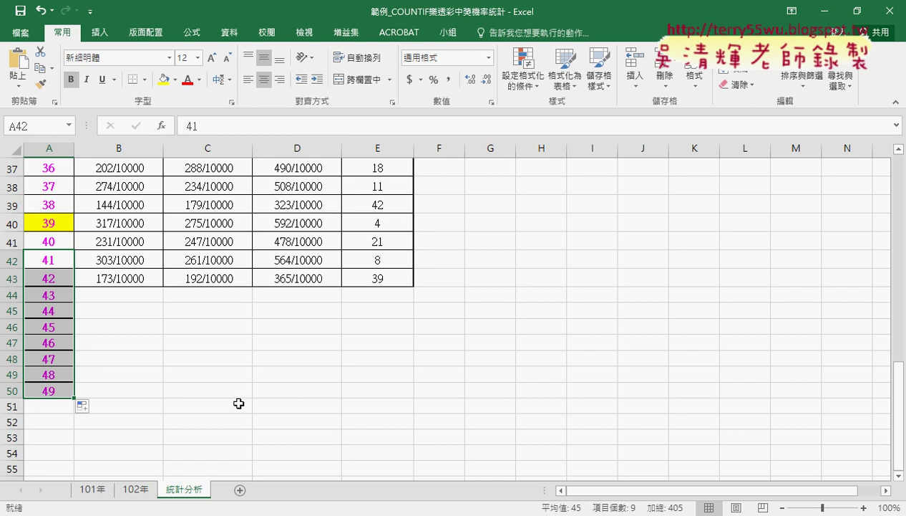
pyautogui.click(207, 487)
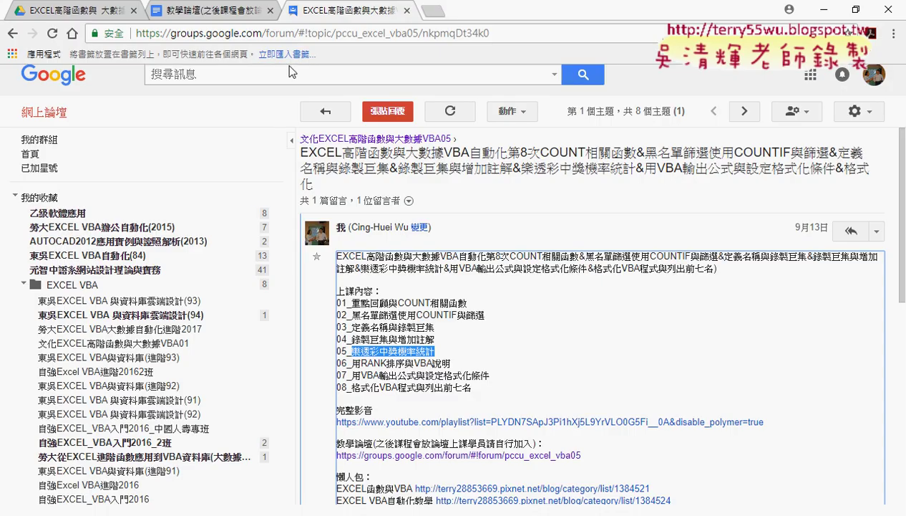
# Step: Open 大樂特歷史資料下載.docx from the _雲端白板畫面 > 04_數學函數 Drive folders
pyautogui.click(100, 11)
pyautogui.doubleClick(259, 186)
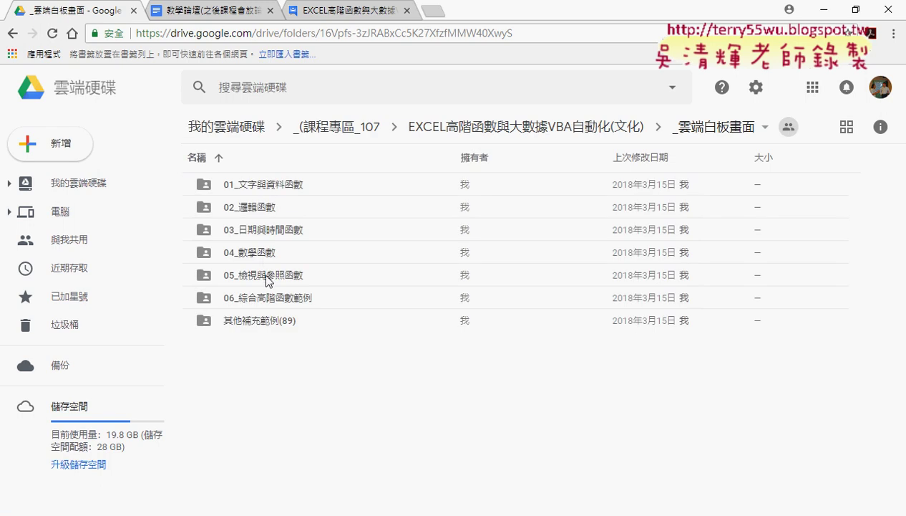
pyautogui.doubleClick(264, 257)
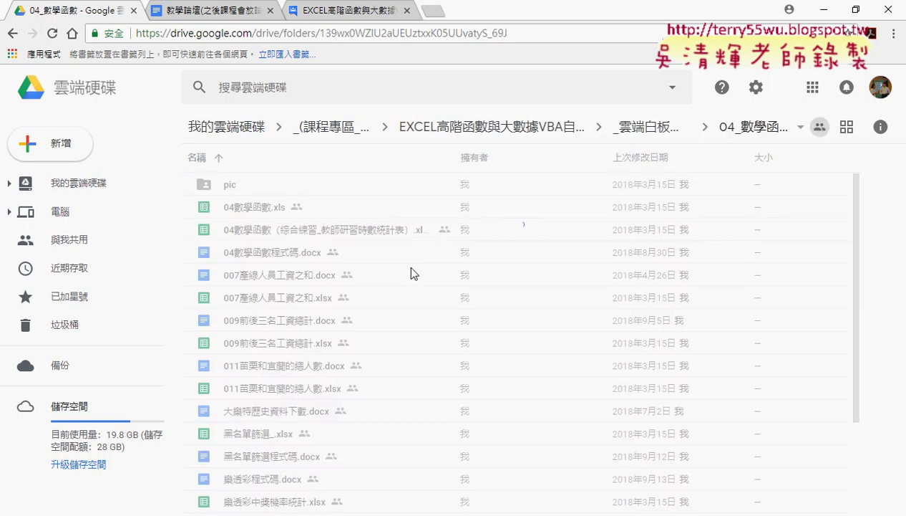
pyautogui.scroll(-3, 412, 272)
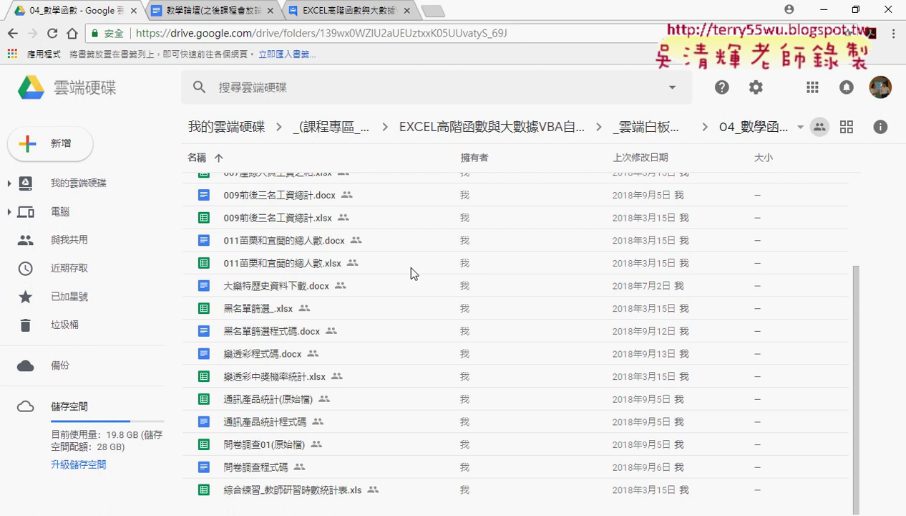
pyautogui.scroll(3, 412, 272)
pyautogui.scroll(-3, 412, 272)
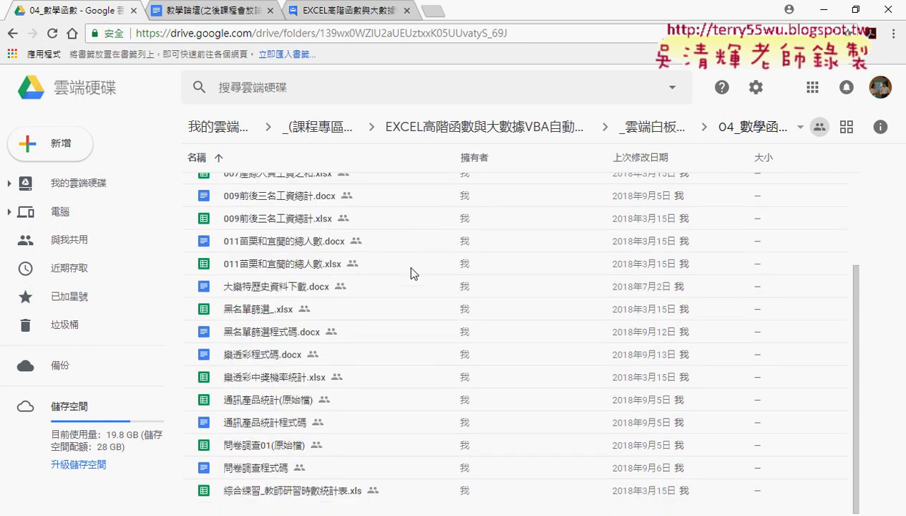
pyautogui.click(264, 286)
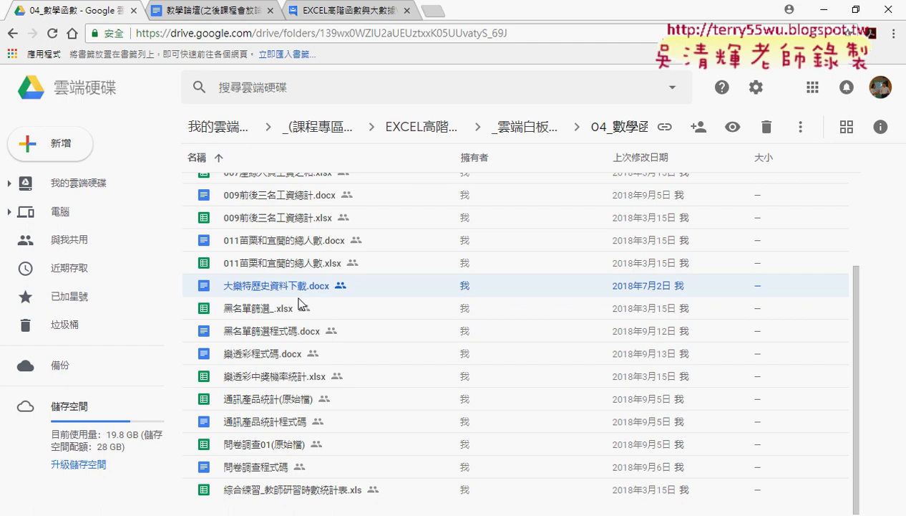
pyautogui.doubleClick(294, 286)
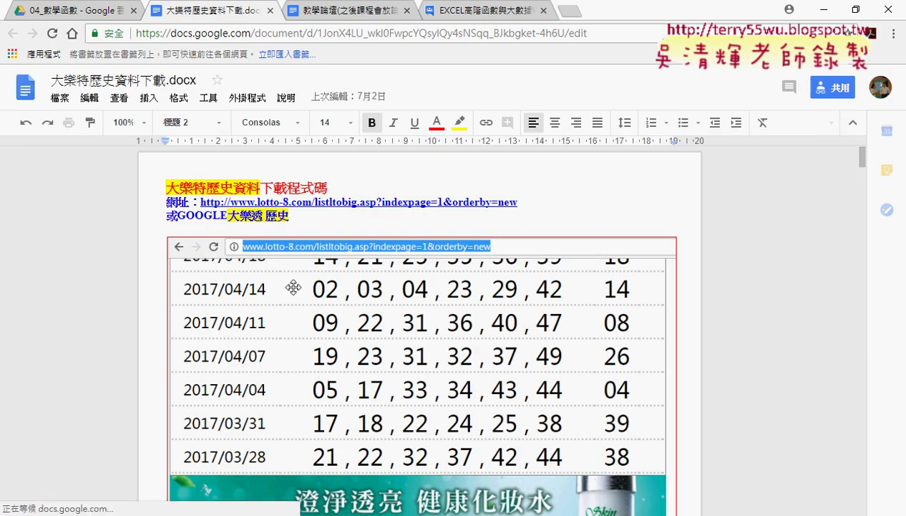
# Step: Select the phrase 大樂透 歷史 in the notes and open a new browser tab
pyautogui.moveTo(289, 216); pyautogui.dragTo(230, 218)
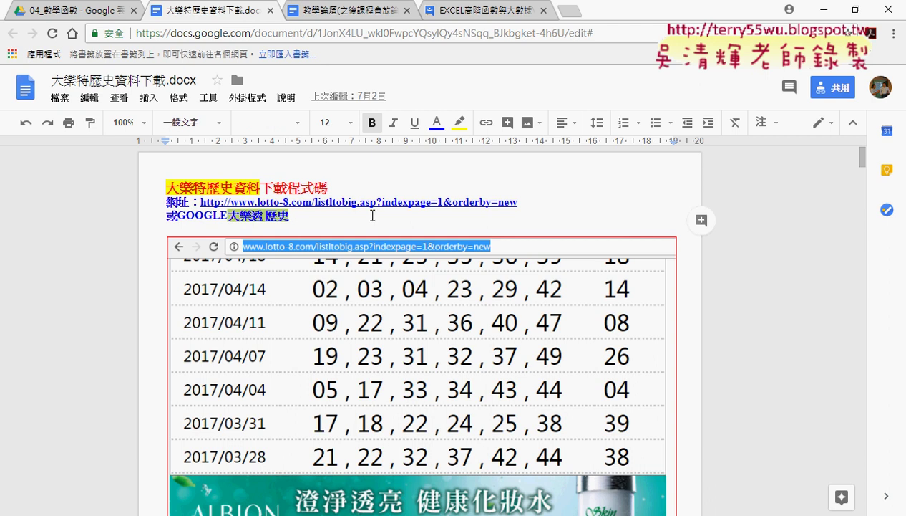
pyautogui.click(573, 11)
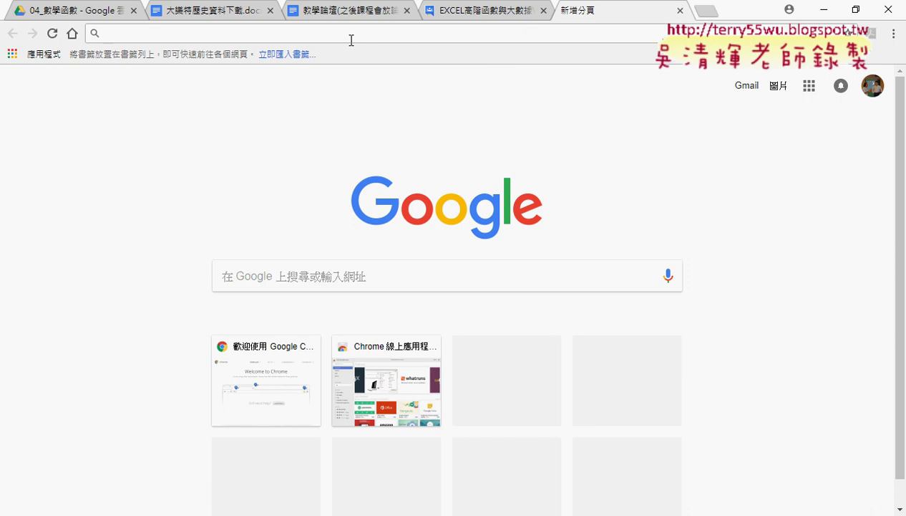
# Step: Search Google for 大樂透 歷史 and open the lotto-8.com draw-history result
pyautogui.write('大樂透 歷史')
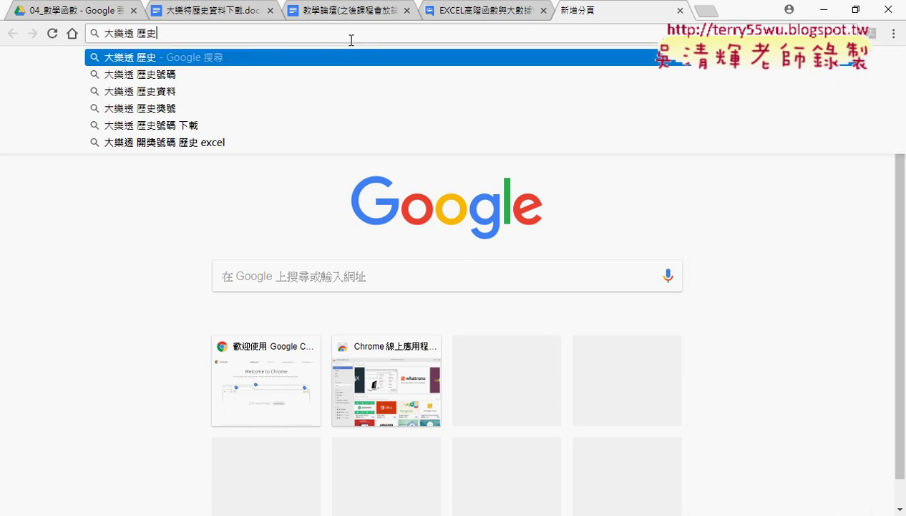
pyautogui.press('Return')
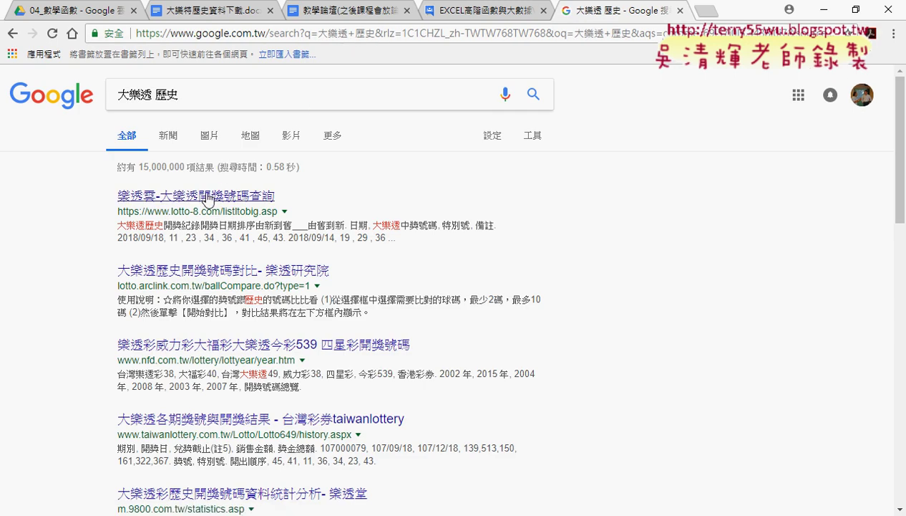
pyautogui.click(200, 196)
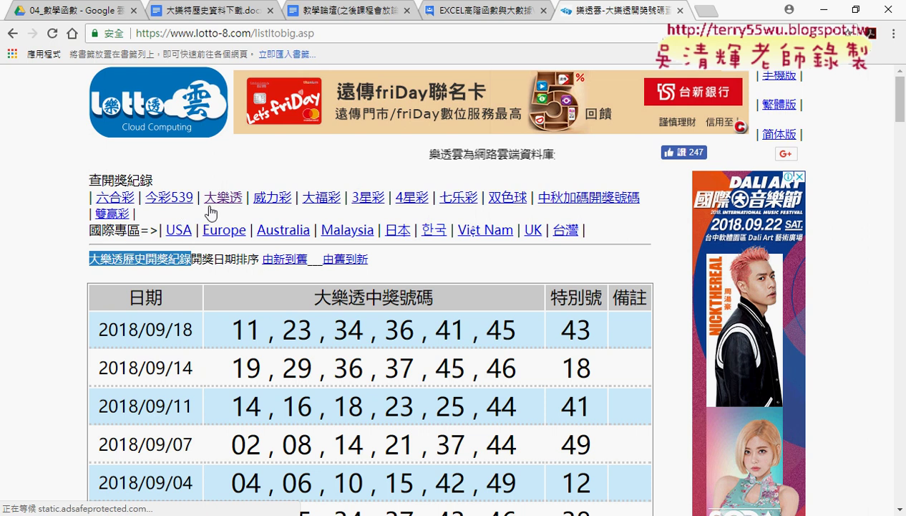
# Step: Mark the latest draw row, dated 2018/09/18, on the history page
pyautogui.scroll(-4, 352, 215)
pyautogui.scroll(1, 147, 192)
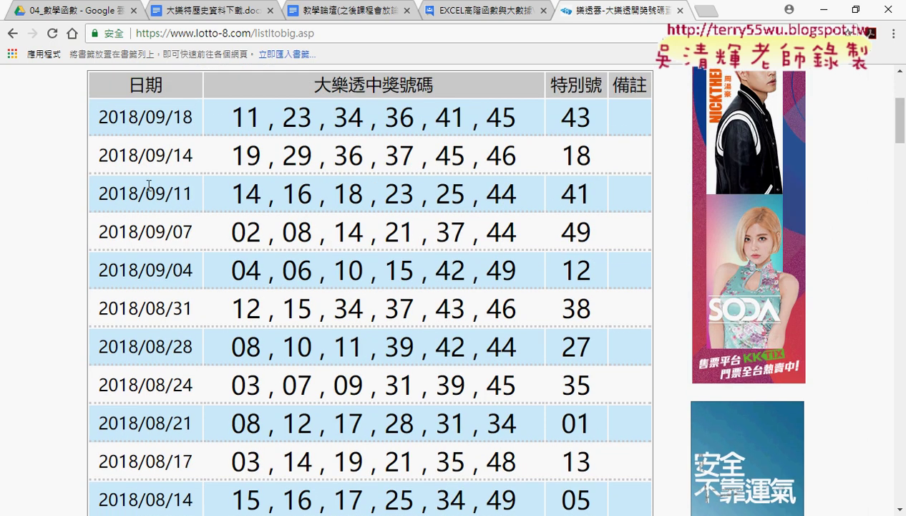
pyautogui.moveTo(98, 116); pyautogui.dragTo(589, 116)
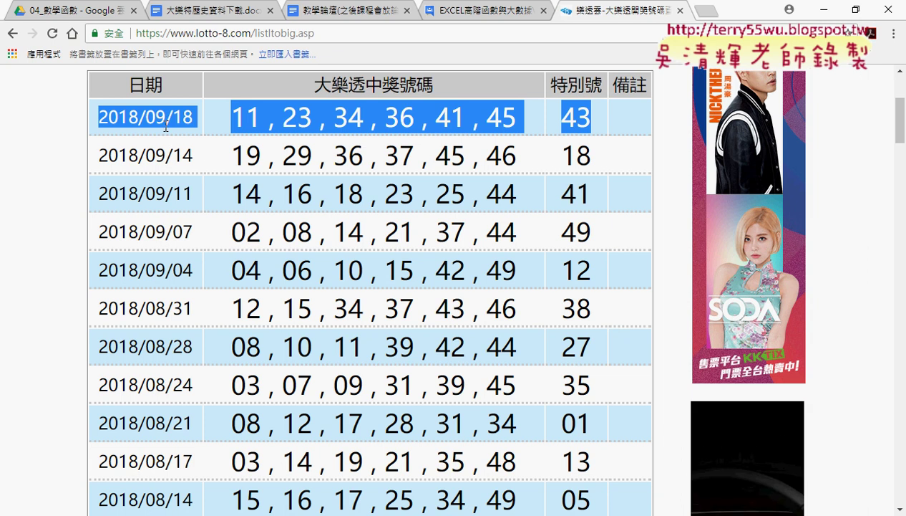
pyautogui.click(247, 122)
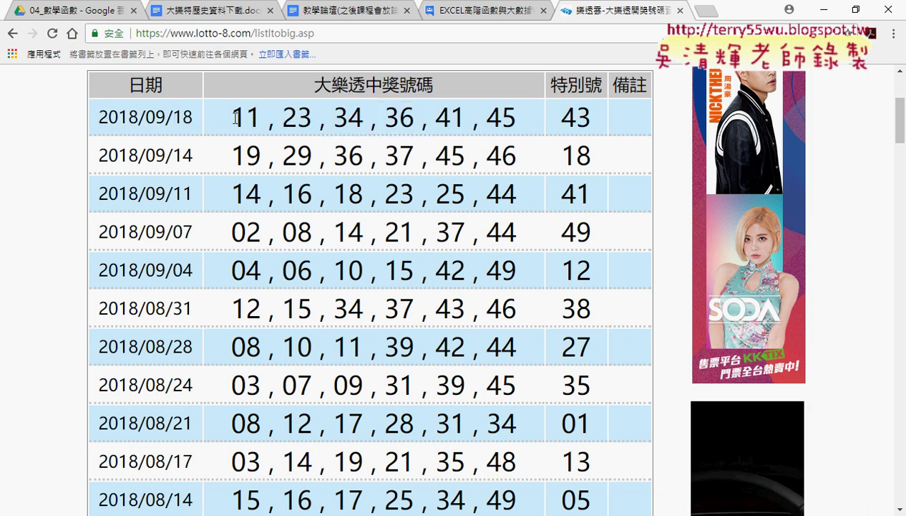
pyautogui.moveTo(230, 117); pyautogui.dragTo(592, 116)
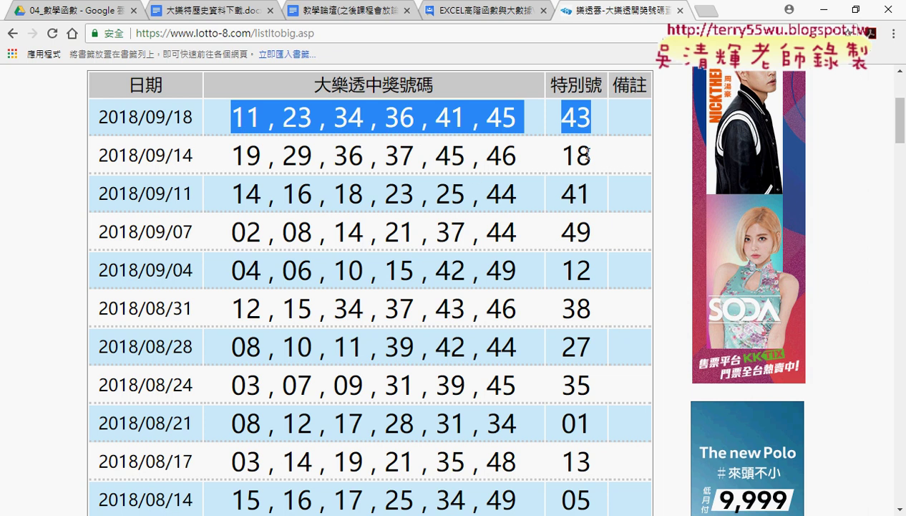
pyautogui.moveTo(587, 154); pyautogui.dragTo(101, 154)
pyautogui.moveTo(98, 117); pyautogui.dragTo(587, 120)
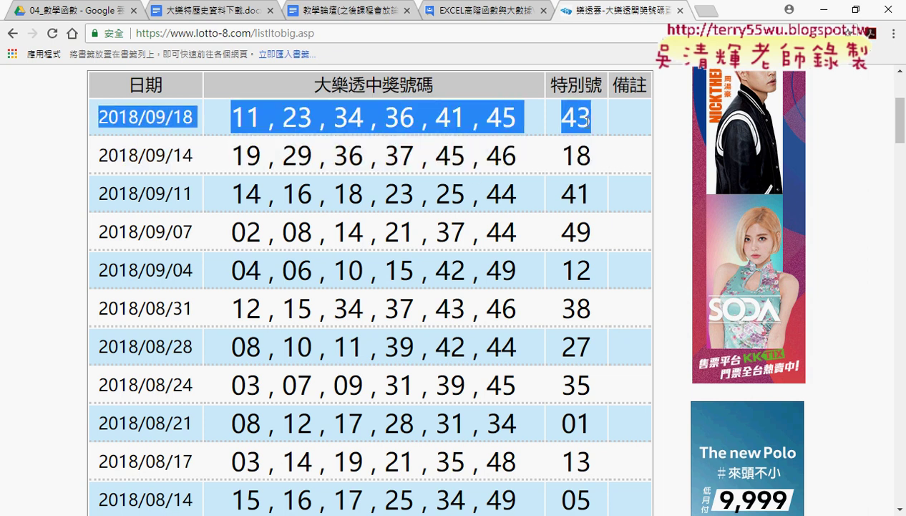
# Step: Go to last page 16 and select the earliest draw, 2004/01/05 (06, 09, 12, 13, 33, 39)
pyautogui.scroll(-2, 588, 121)
pyautogui.scroll(-8, 587, 129)
pyautogui.scroll(-12, 588, 131)
pyautogui.scroll(-10, 589, 136)
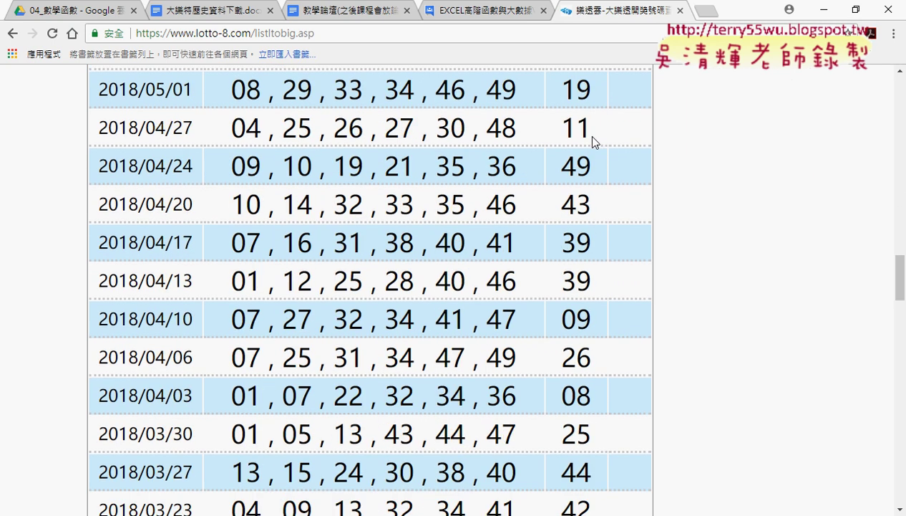
pyautogui.scroll(-6, 592, 139)
pyautogui.scroll(-5, 592, 139)
pyautogui.scroll(-6, 592, 138)
pyautogui.scroll(-5, 592, 137)
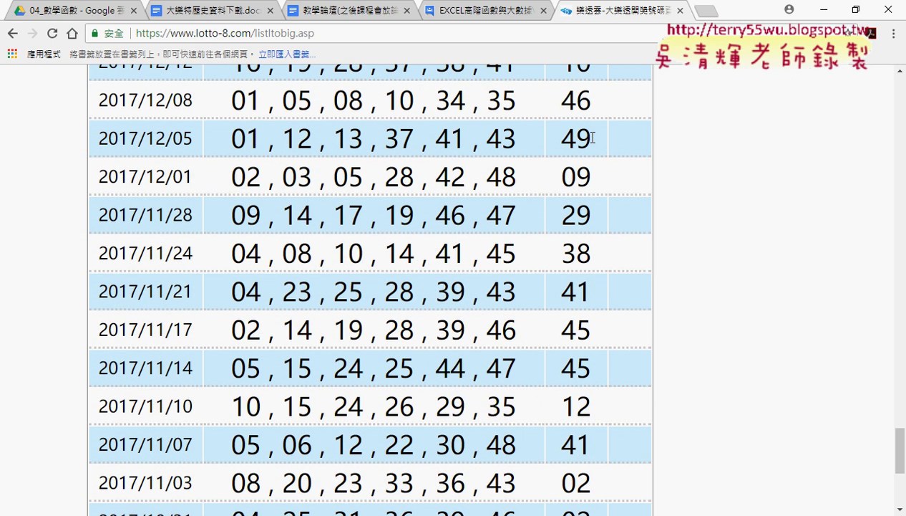
pyautogui.scroll(-5, 593, 138)
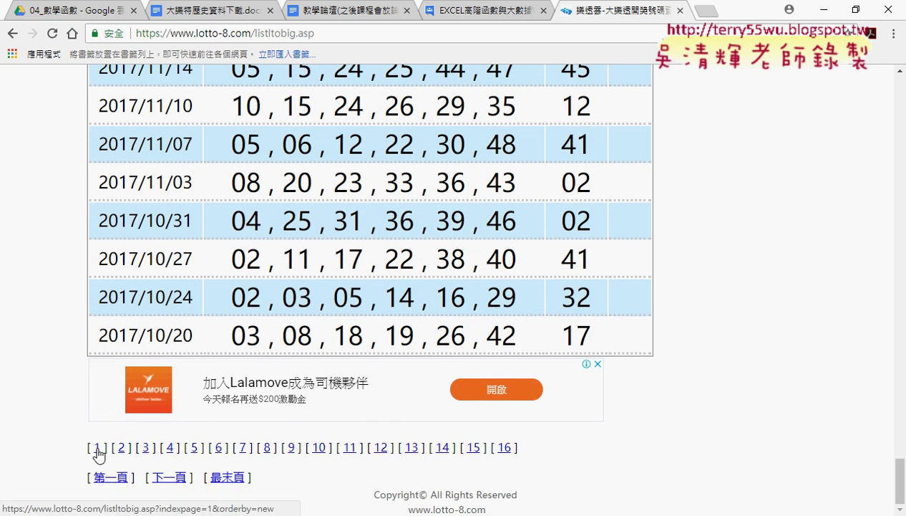
pyautogui.click(504, 448)
pyautogui.scroll(-4, 370, 375)
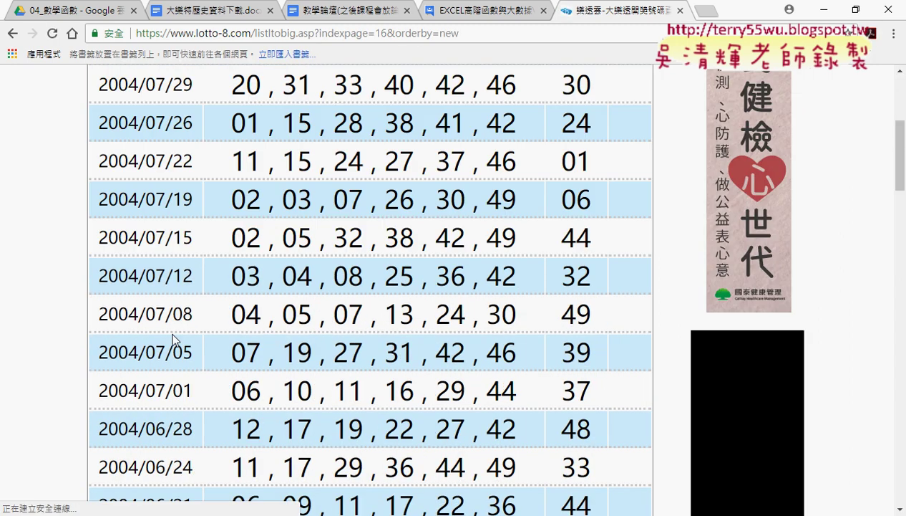
pyautogui.scroll(-4, 249, 348)
pyautogui.scroll(-4, 179, 334)
pyautogui.scroll(-7, 172, 331)
pyautogui.scroll(-6, 179, 329)
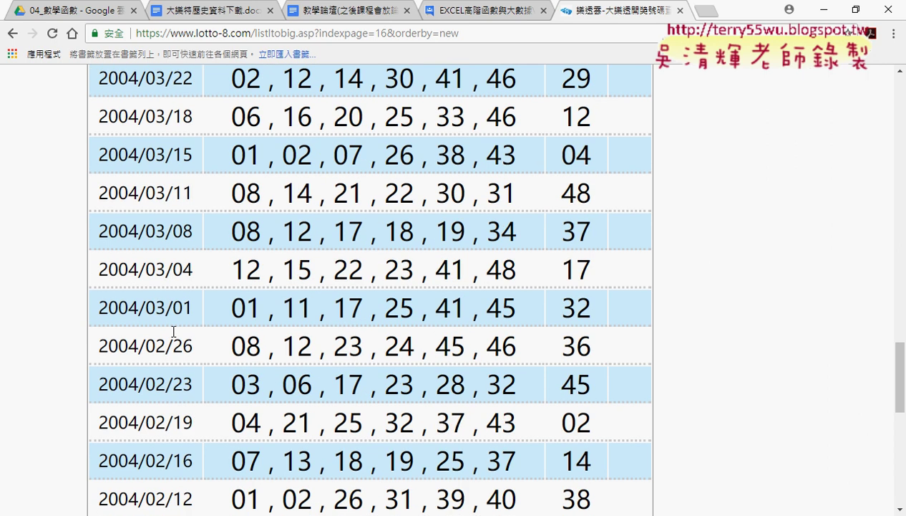
pyautogui.scroll(-7, 178, 334)
pyautogui.scroll(-1, 154, 332)
pyautogui.moveTo(106, 337)
pyautogui.mouseDown()
pyautogui.moveTo(493, 335)
pyautogui.moveTo(600, 344)
pyautogui.mouseUp()
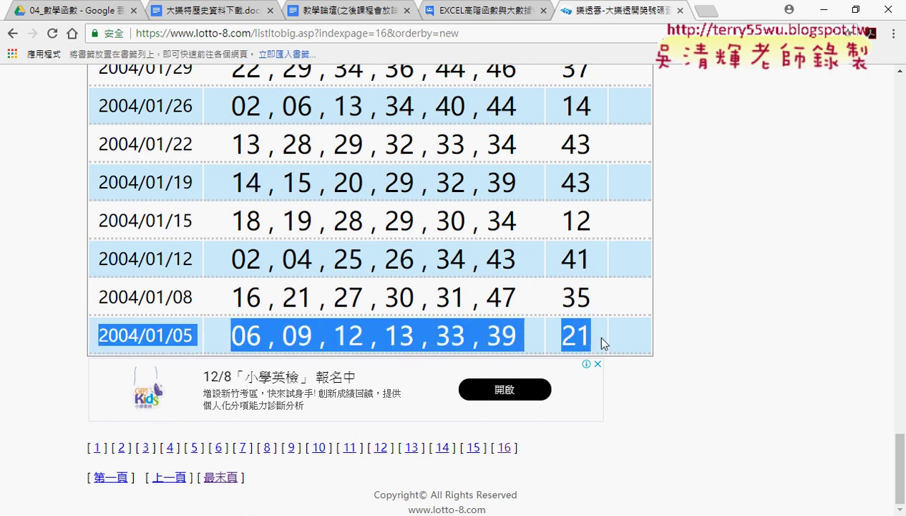
# Step: Visit page 15 and then page 1 of the draw history
pyautogui.click(475, 449)
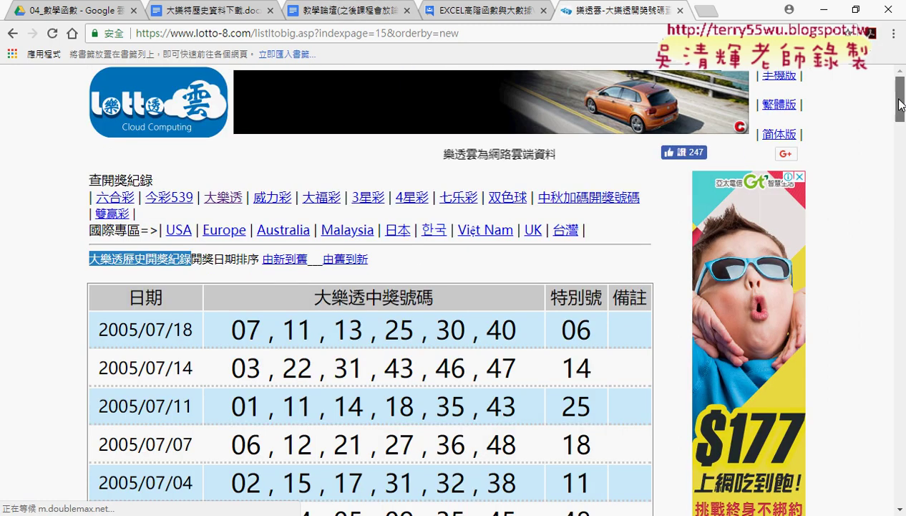
pyautogui.moveTo(901, 109); pyautogui.dragTo(896, 469)
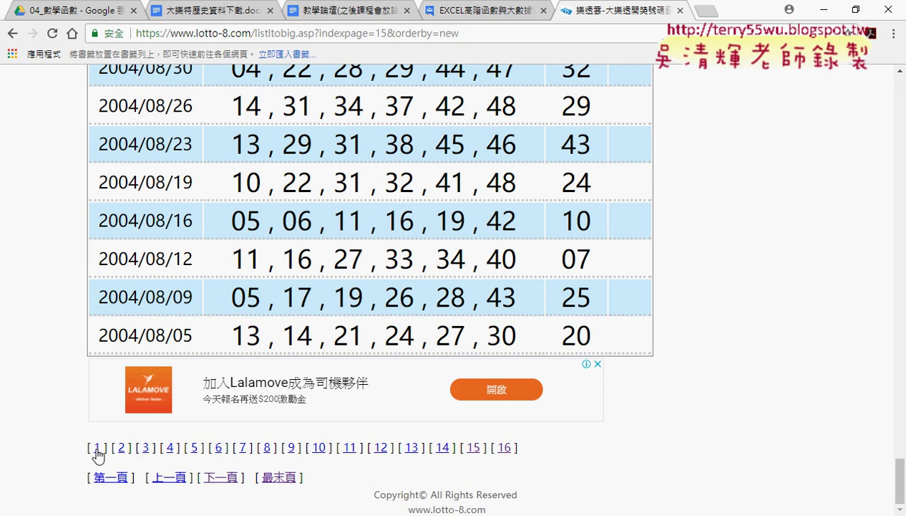
pyautogui.click(96, 448)
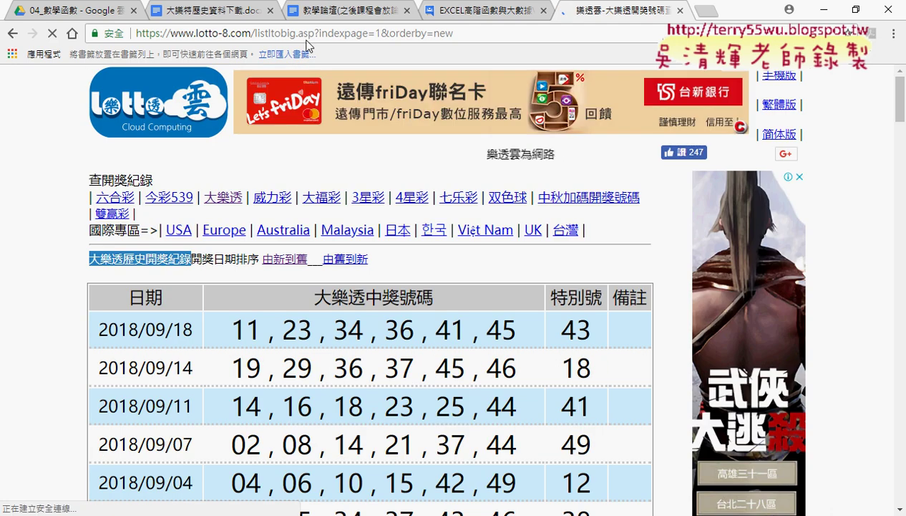
# Step: Edit the indexpage value in the address to load page 2, then page 3
pyautogui.doubleClick(379, 33)
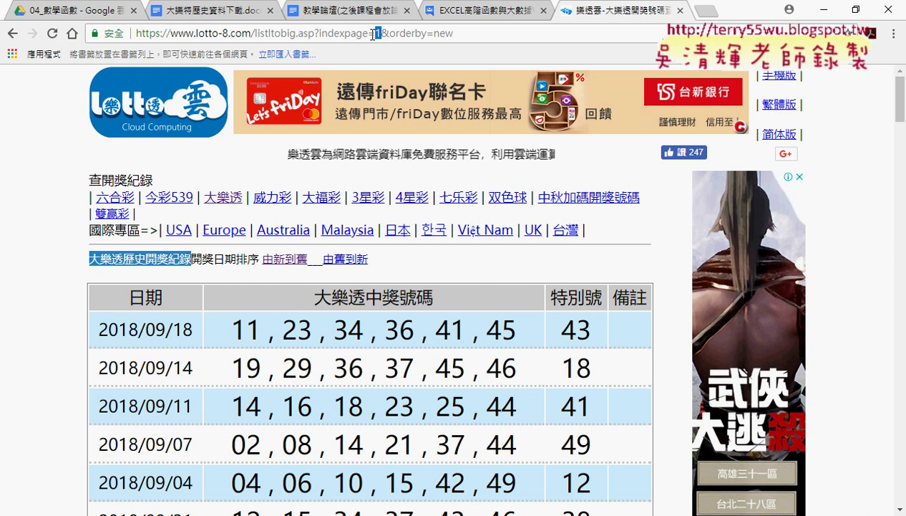
pyautogui.press('Right')
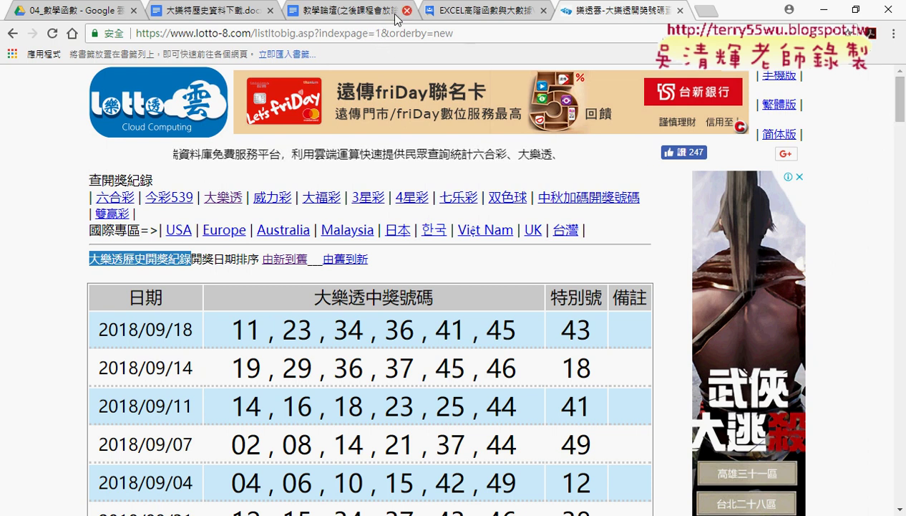
pyautogui.doubleClick(378, 34)
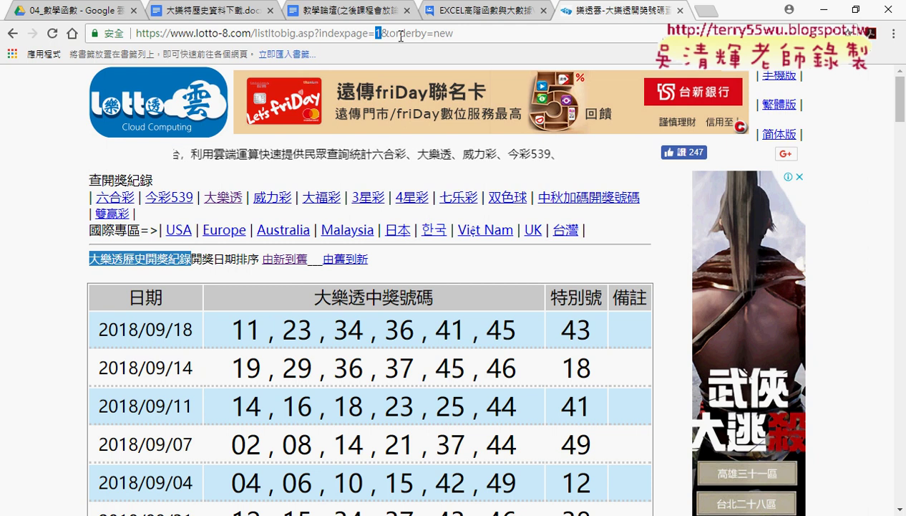
pyautogui.write('2')
pyautogui.press('Return')
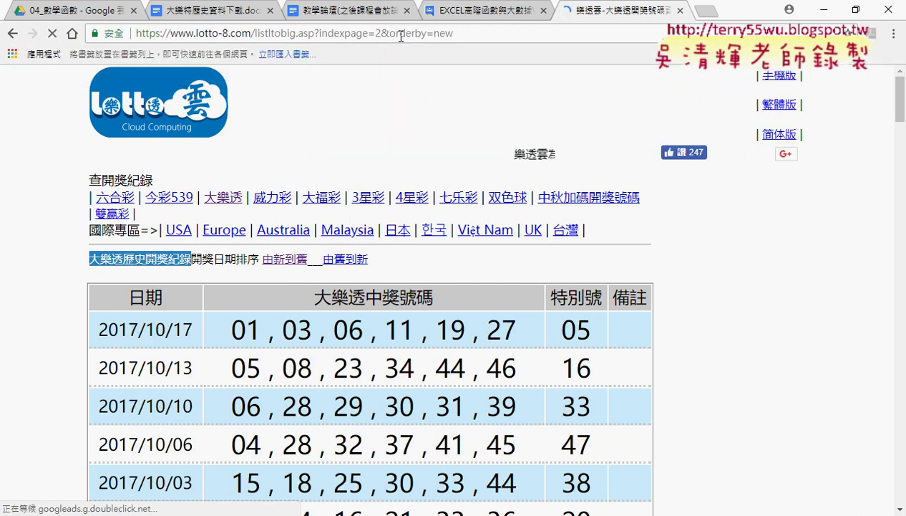
pyautogui.doubleClick(378, 33)
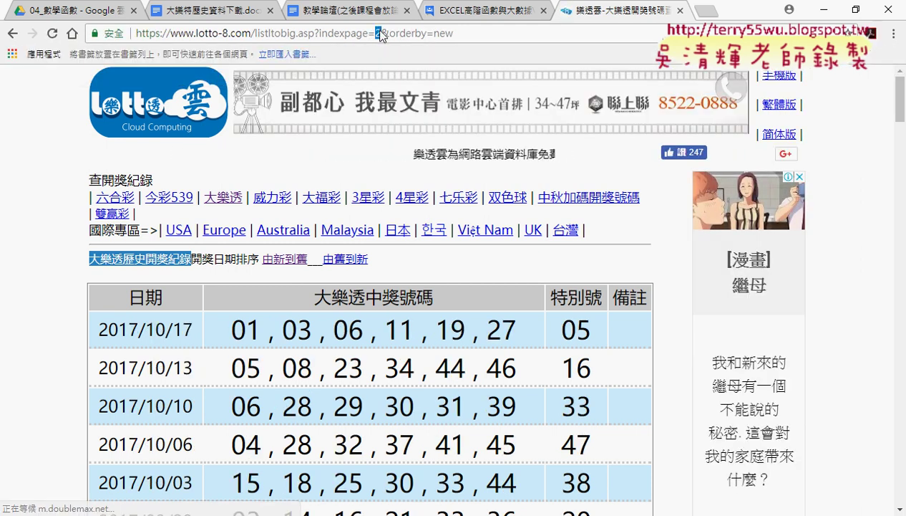
pyautogui.write('3')
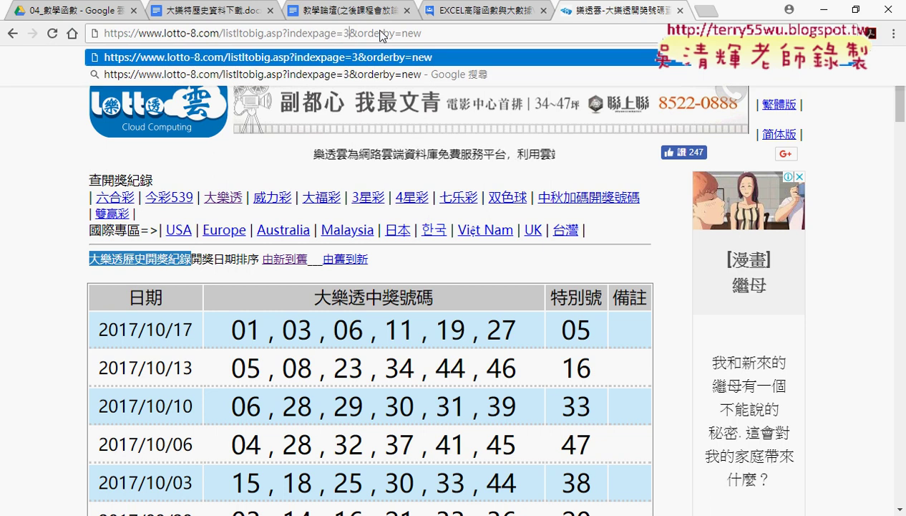
pyautogui.press('Return')
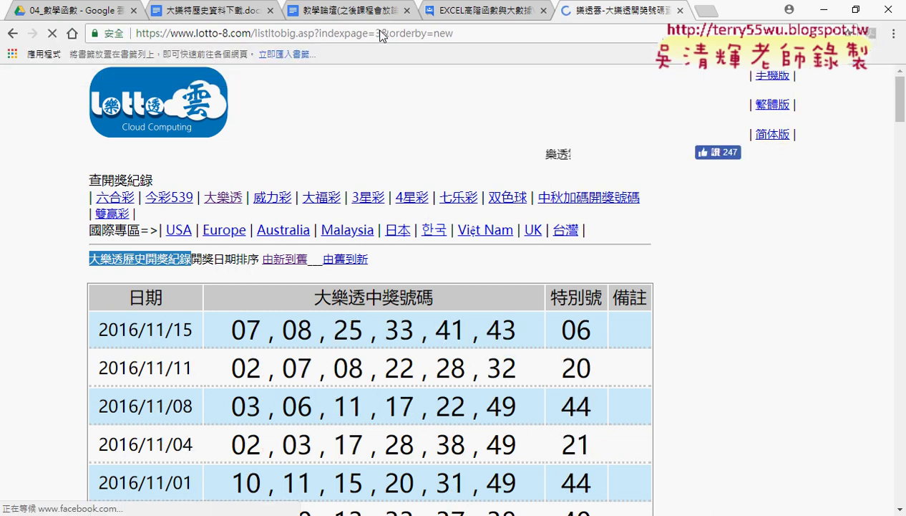
# Step: Review page 3's 2016 draws and mark the page number in the address
pyautogui.moveTo(900, 97); pyautogui.dragTo(899, 487)
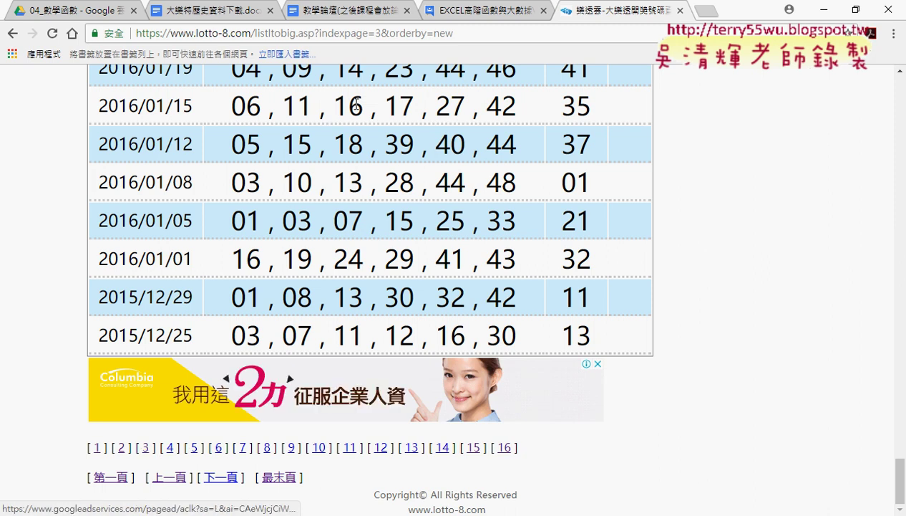
pyautogui.click(374, 34)
pyautogui.click(375, 34)
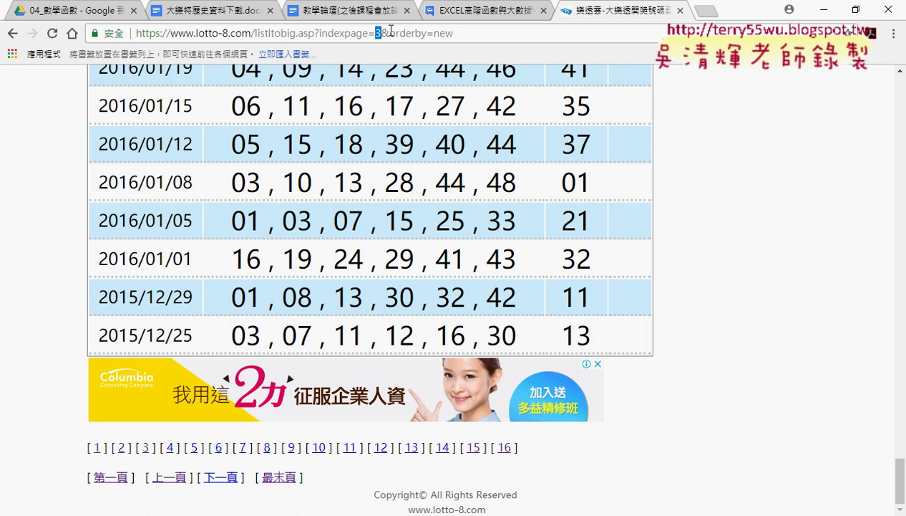
pyautogui.scroll(4, 289, 165)
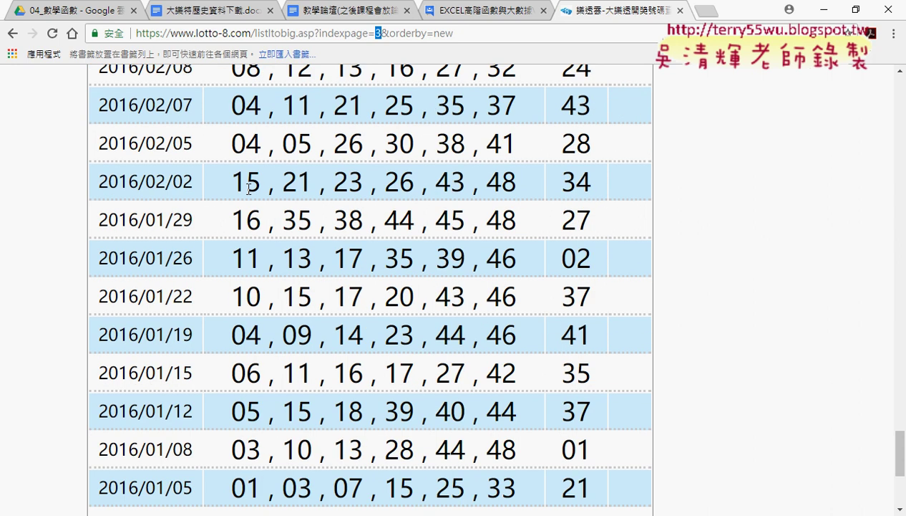
pyautogui.scroll(5, 279, 170)
pyautogui.scroll(5, 265, 178)
pyautogui.scroll(6, 248, 188)
pyautogui.scroll(7, 249, 188)
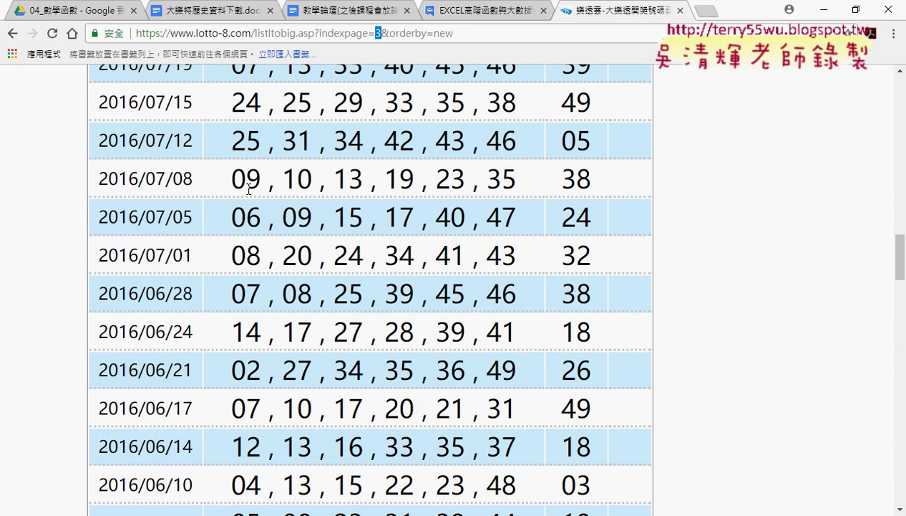
pyautogui.scroll(6, 248, 189)
pyautogui.scroll(6, 249, 188)
pyautogui.scroll(7, 248, 188)
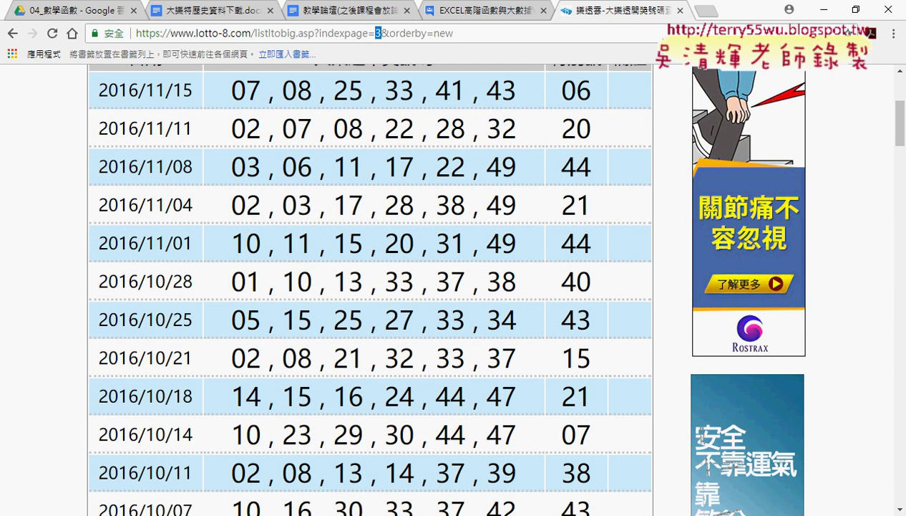
# Step: Insert a new sheet after 統計分析 and rename its 工作表1 tab to 大樂透
pyautogui.moveTo(409, 467)
pyautogui.click(379, 458)
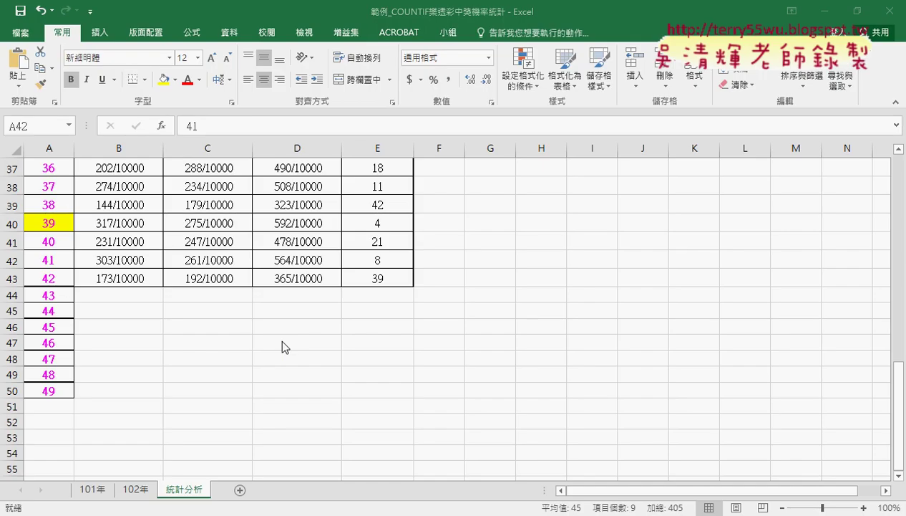
pyautogui.click(289, 490)
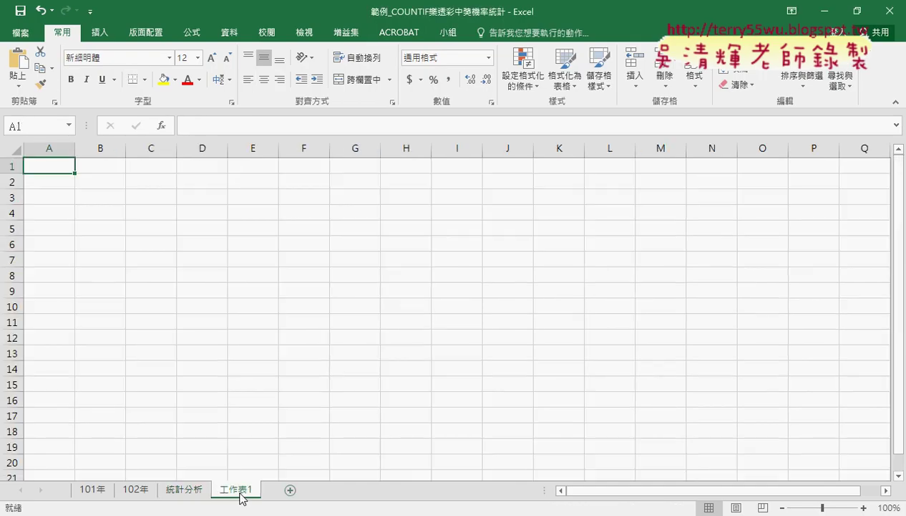
pyautogui.doubleClick(239, 490)
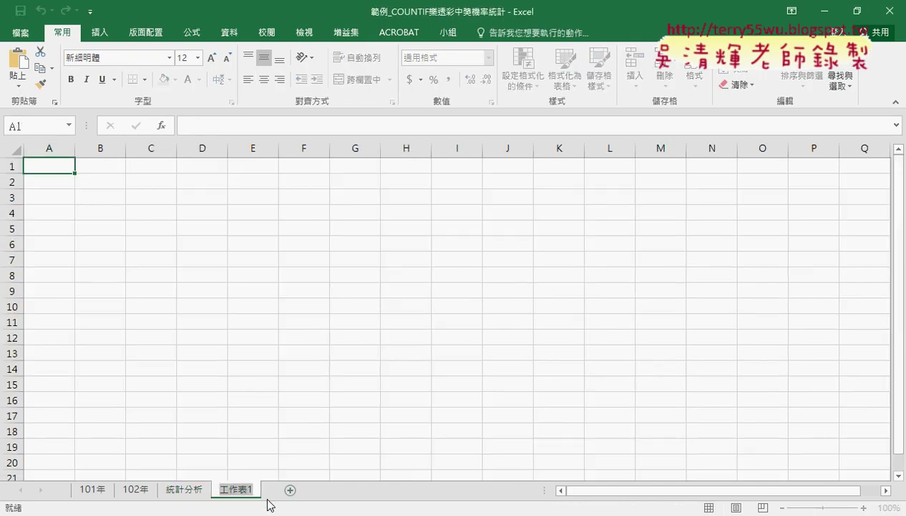
pyautogui.write('太')
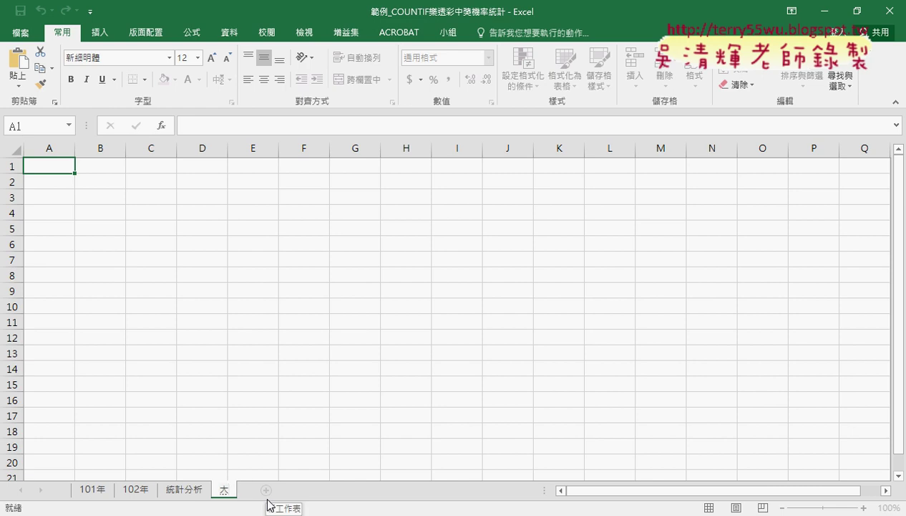
pyautogui.write('ㄌㄜ')
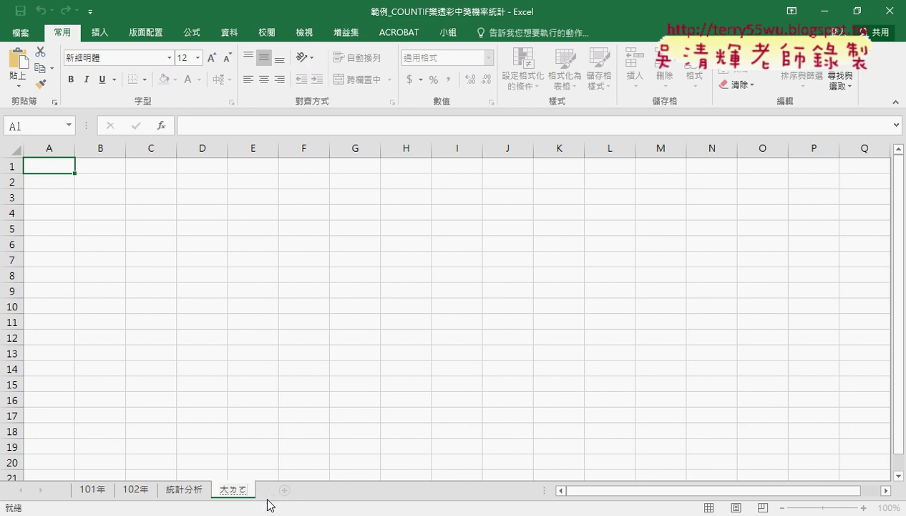
pyautogui.write('樂')
pyautogui.write('ㄊㄡ')
pyautogui.write('透')
pyautogui.press('Return')
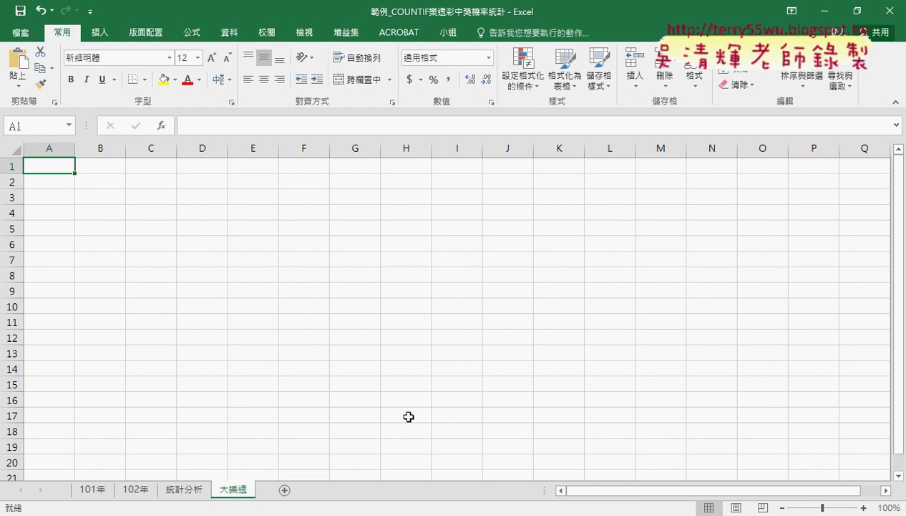
pyautogui.click(230, 33)
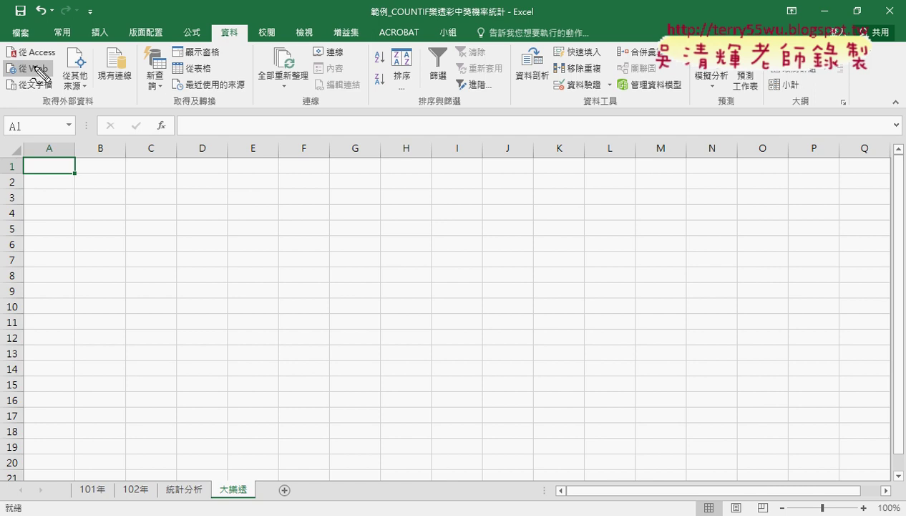
pyautogui.moveTo(242, 23); pyautogui.dragTo(247, 27)
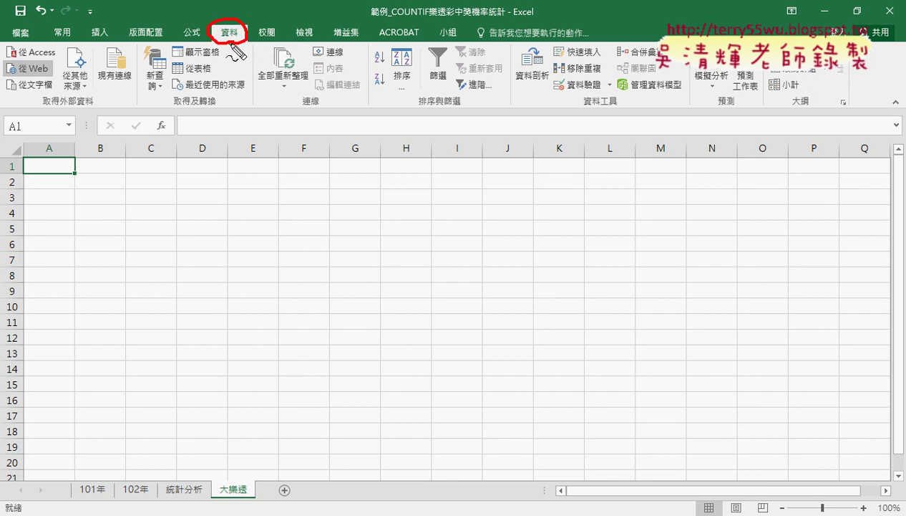
pyautogui.moveTo(47, 87); pyautogui.dragTo(63, 60)
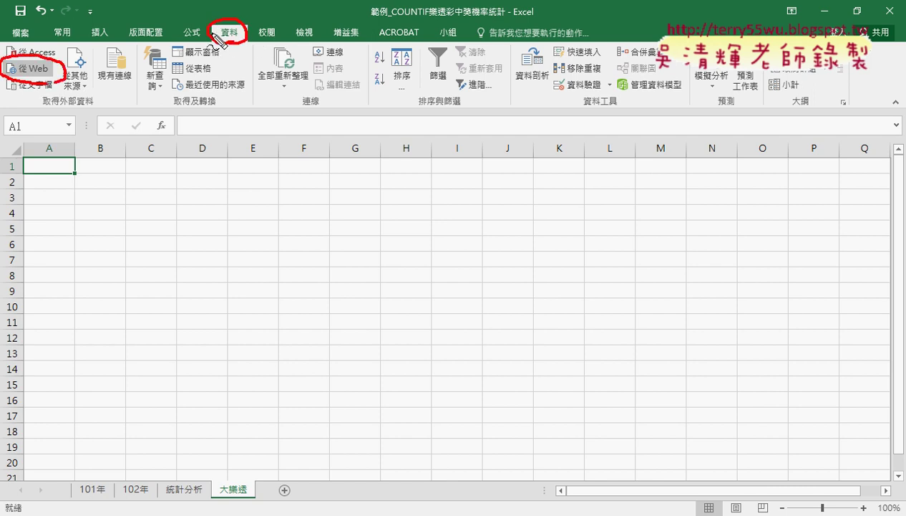
pyautogui.moveTo(213, 31)
pyautogui.mouseDown()
pyautogui.moveTo(58, 62)
pyautogui.moveTo(92, 57)
pyautogui.mouseUp()
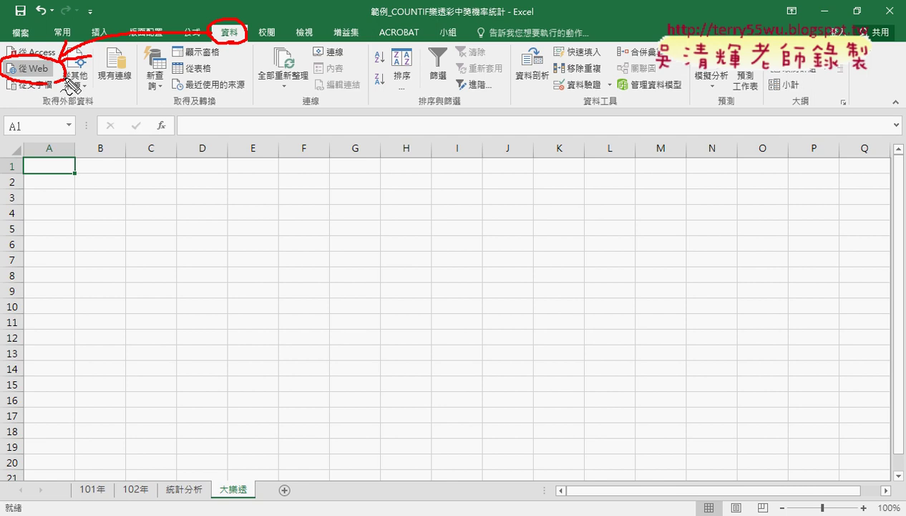
pyautogui.press('Escape')
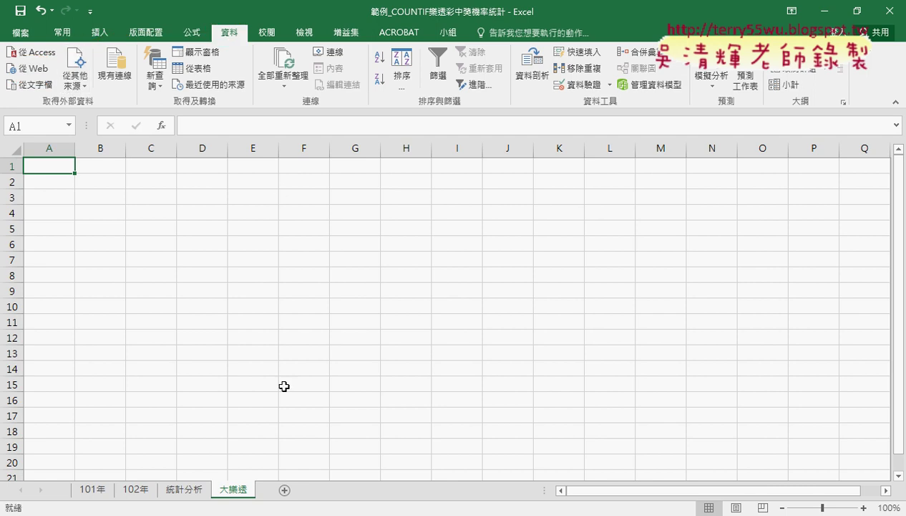
pyautogui.hotkey('alt', 'Tab')
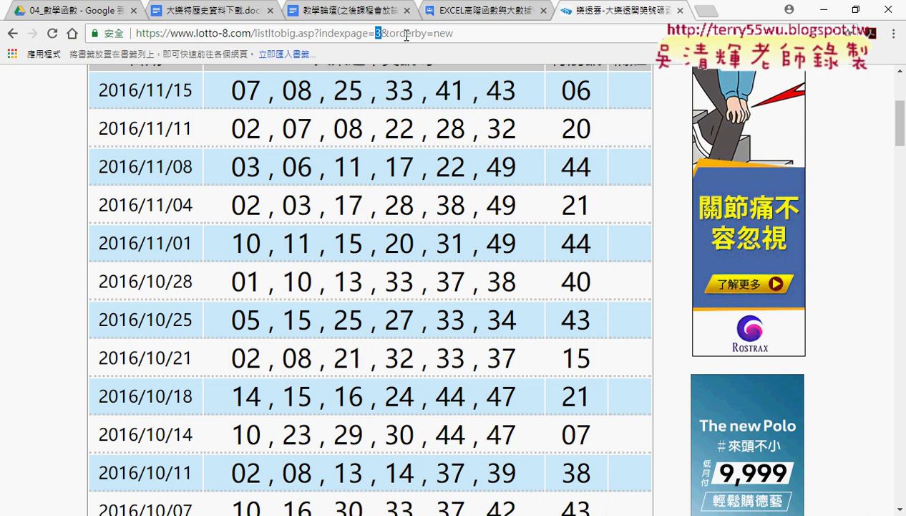
# Step: Load lotto-8 results page indexpage=1, copy its URL, and minimize Chrome
pyautogui.write('1')
pyautogui.press('Return')
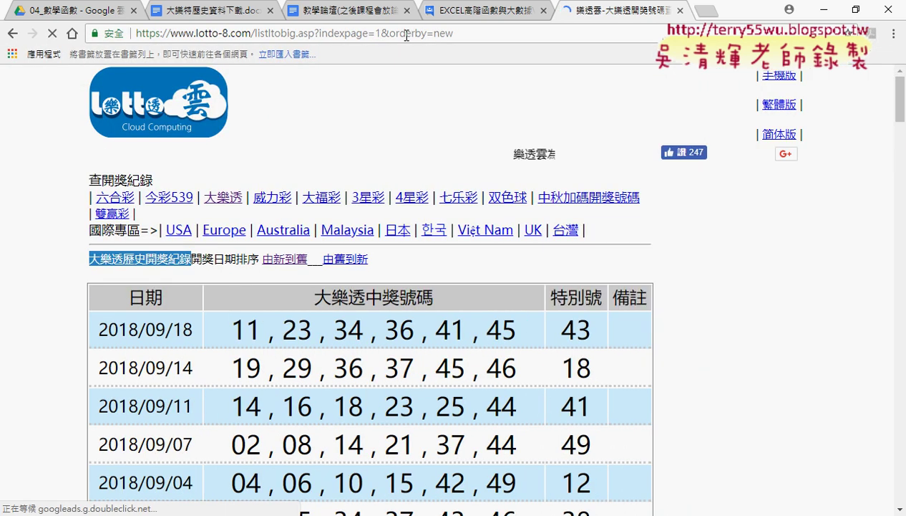
pyautogui.click(408, 34)
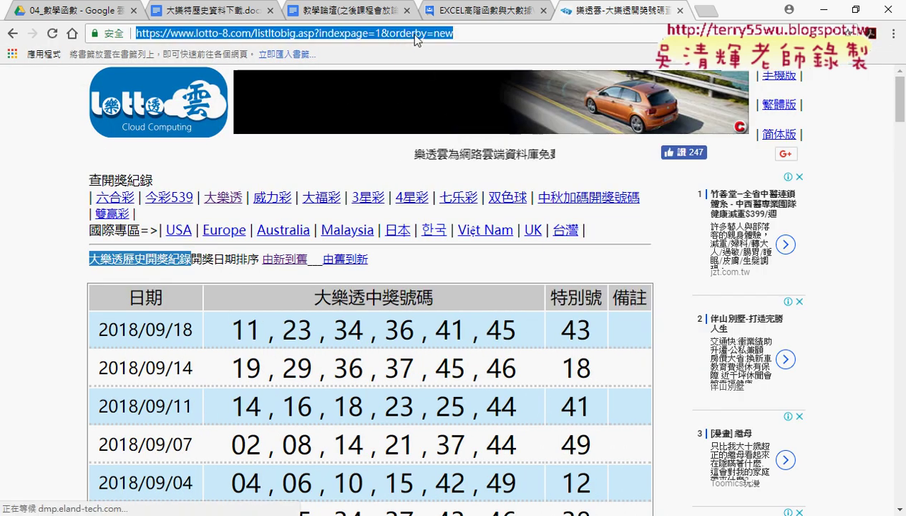
pyautogui.rightClick(414, 36)
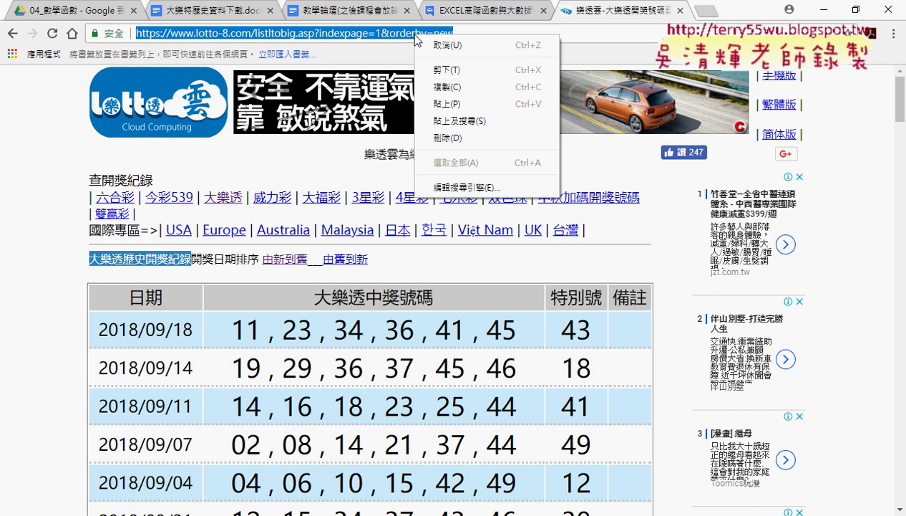
pyautogui.click(451, 89)
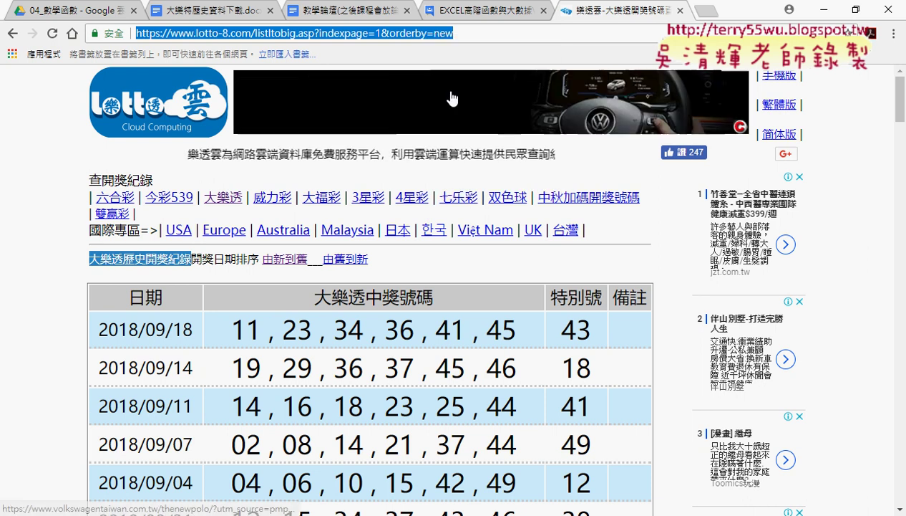
pyautogui.click(825, 12)
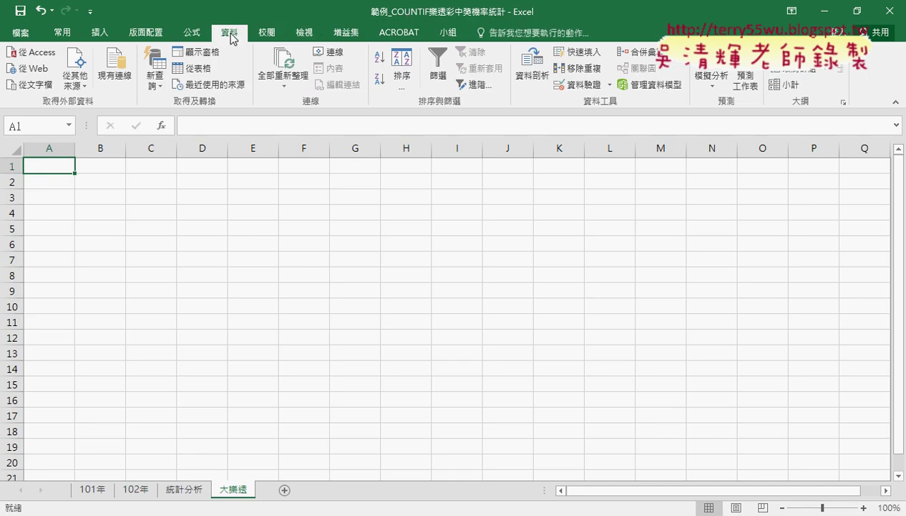
# Step: Start a From Web query, paste the lotto-8 address, load it, and accept the script-error prompts
pyautogui.click(37, 70)
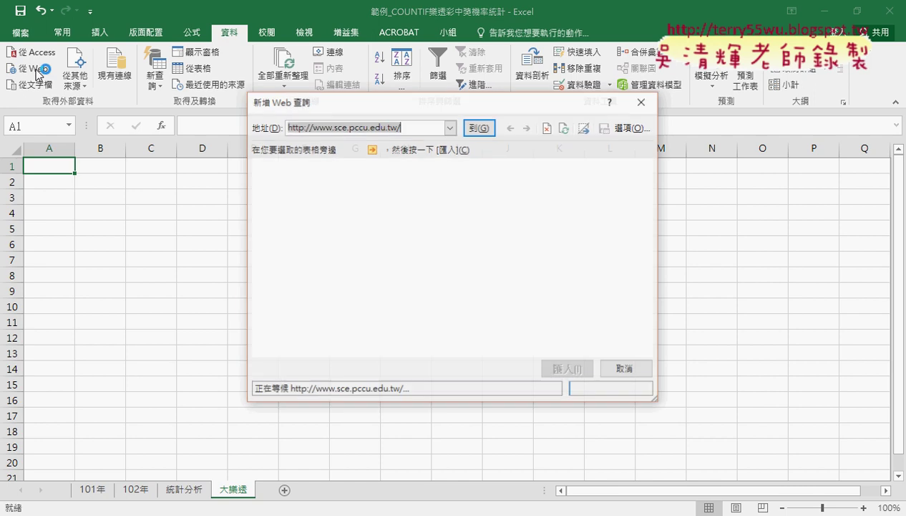
pyautogui.rightClick(368, 131)
pyautogui.click(403, 170)
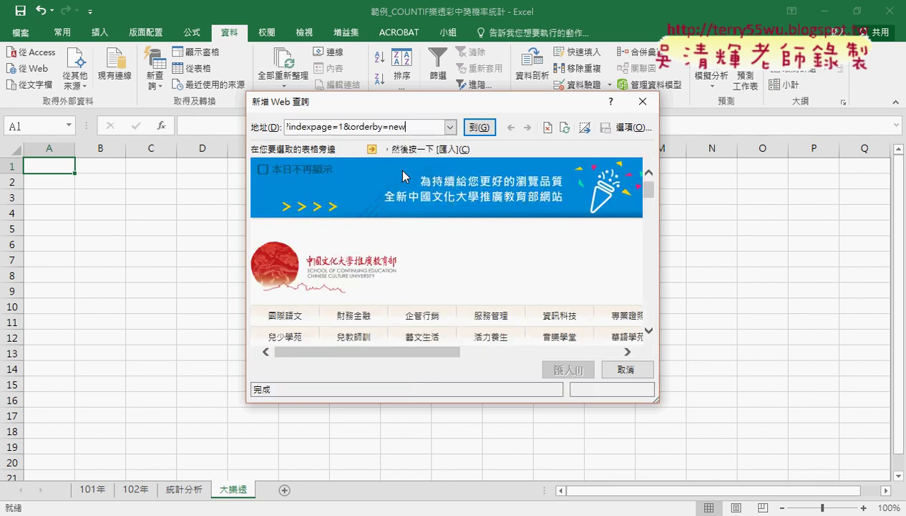
pyautogui.click(489, 127)
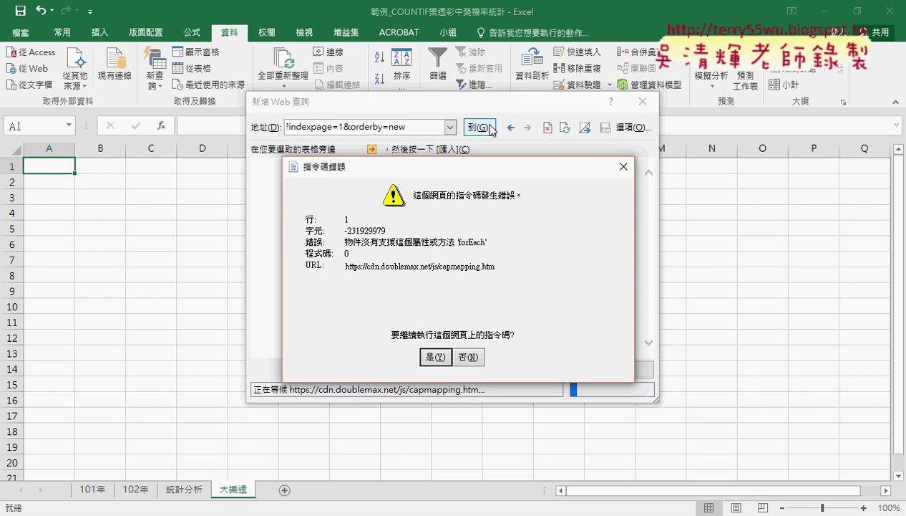
pyautogui.click(438, 357)
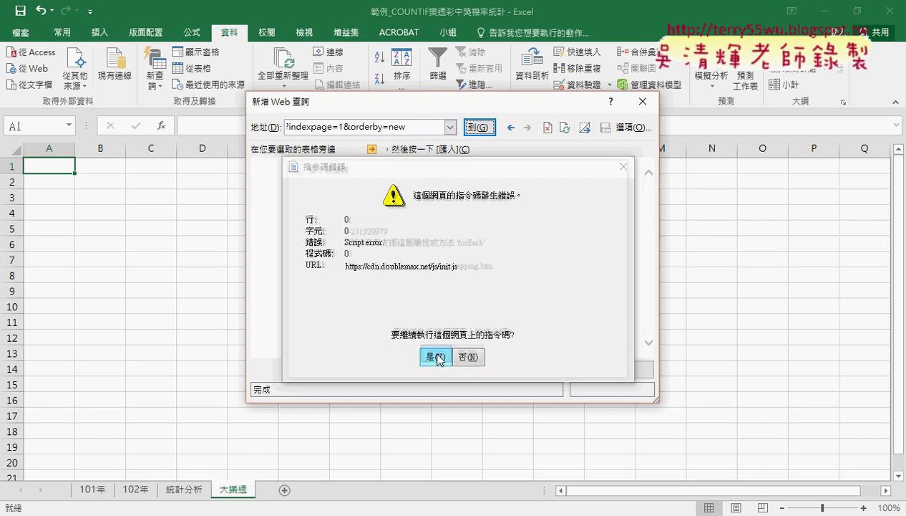
pyautogui.click(437, 357)
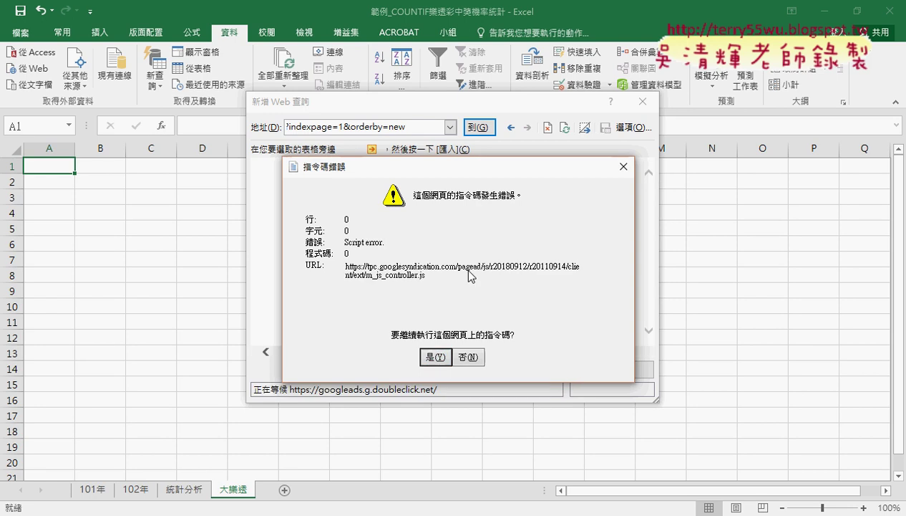
pyautogui.click(433, 357)
pyautogui.click(434, 357)
pyautogui.click(433, 356)
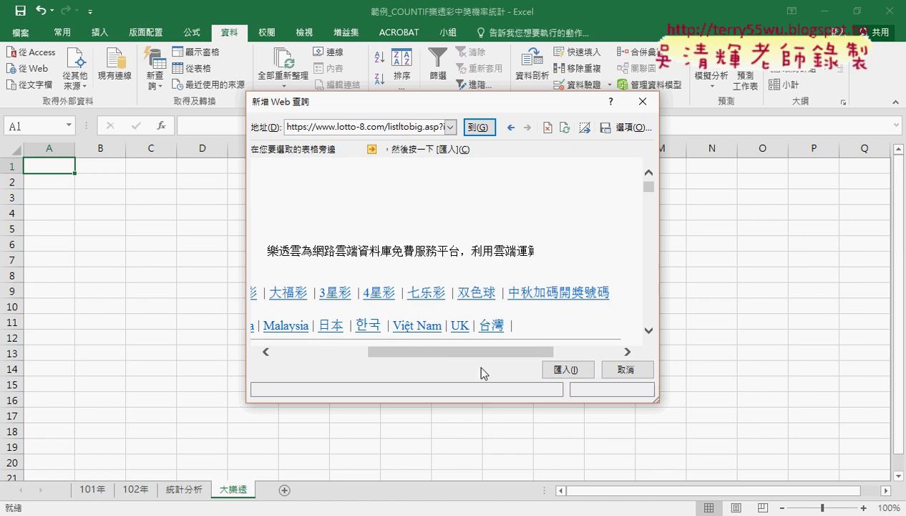
# Step: Mark the lotto-8 大樂透 draw results table and import it, targeting cell A1
pyautogui.moveTo(457, 350); pyautogui.dragTo(363, 352)
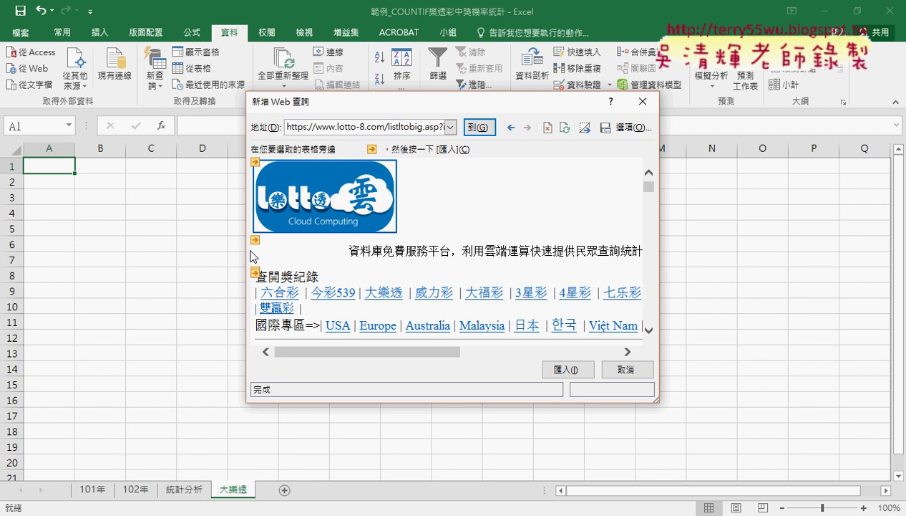
pyautogui.moveTo(648, 185); pyautogui.dragTo(651, 191)
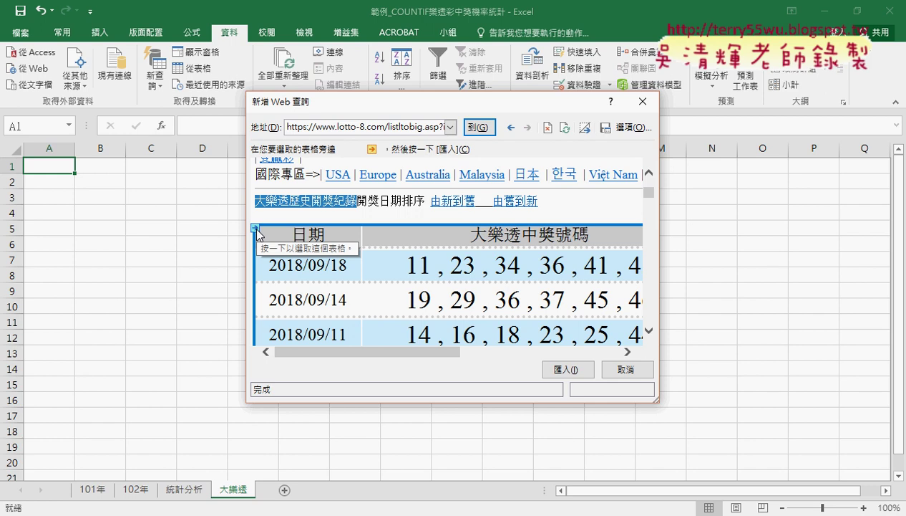
pyautogui.scroll(3, 257, 233)
pyautogui.scroll(2, 259, 215)
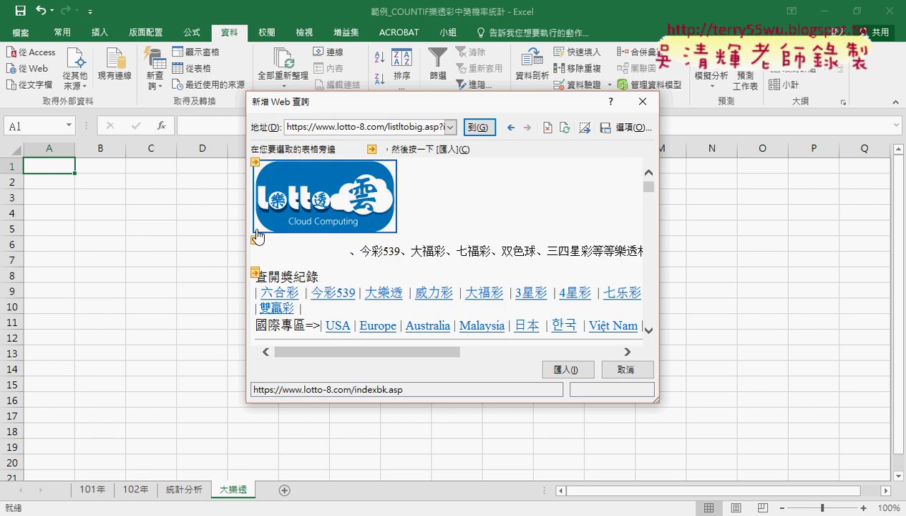
pyautogui.scroll(-1, 286, 215)
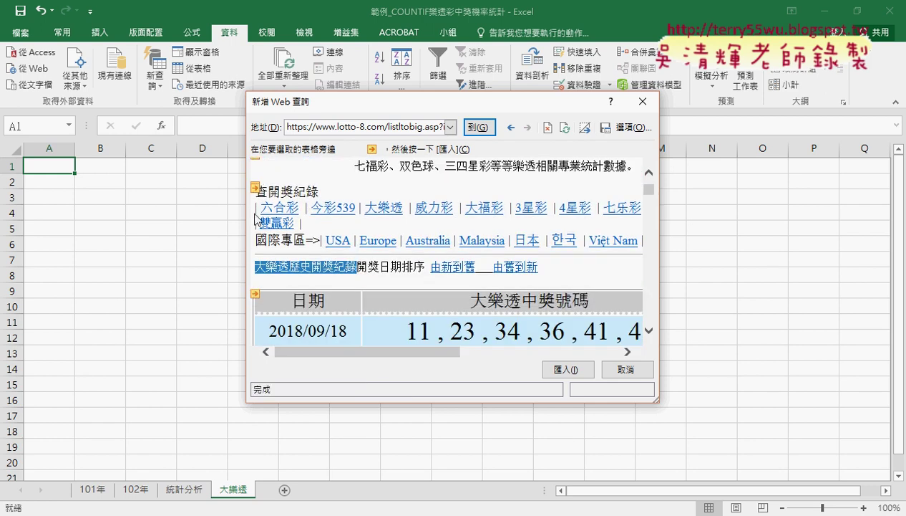
pyautogui.scroll(1, 306, 234)
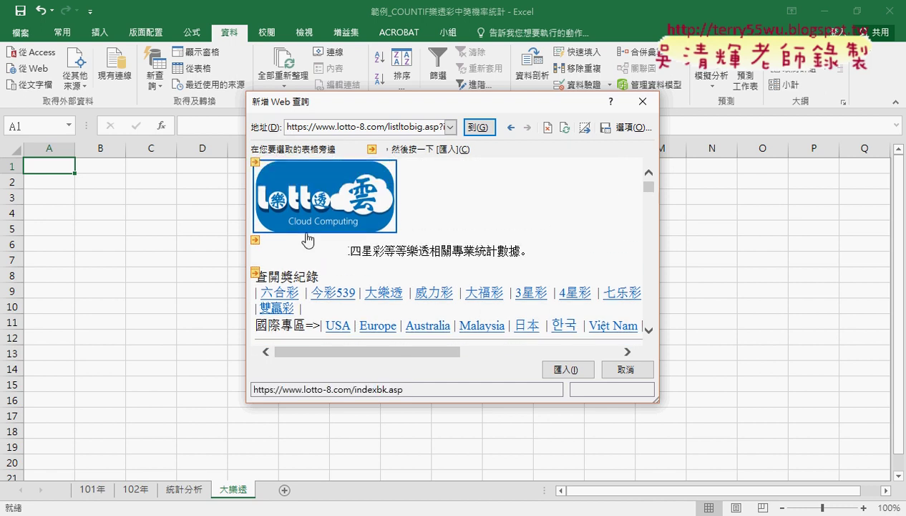
pyautogui.scroll(-3, 308, 236)
pyautogui.scroll(-3, 309, 239)
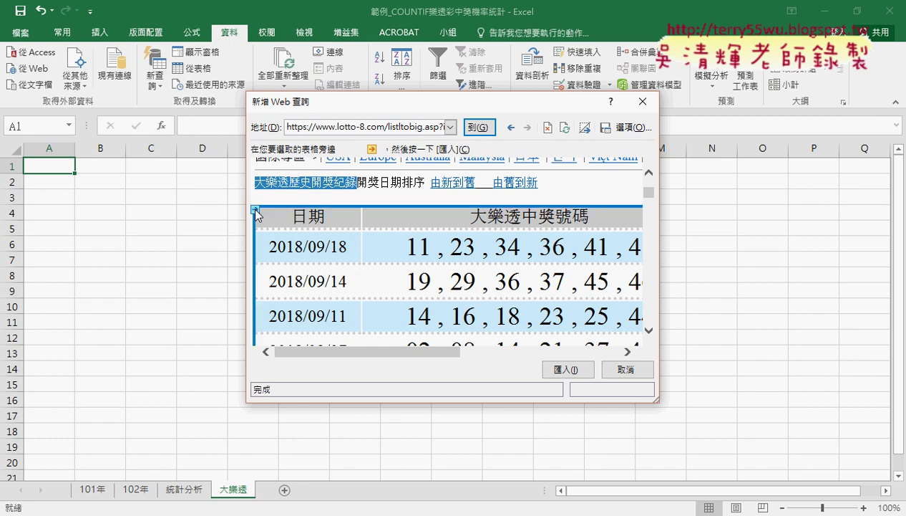
pyautogui.click(255, 211)
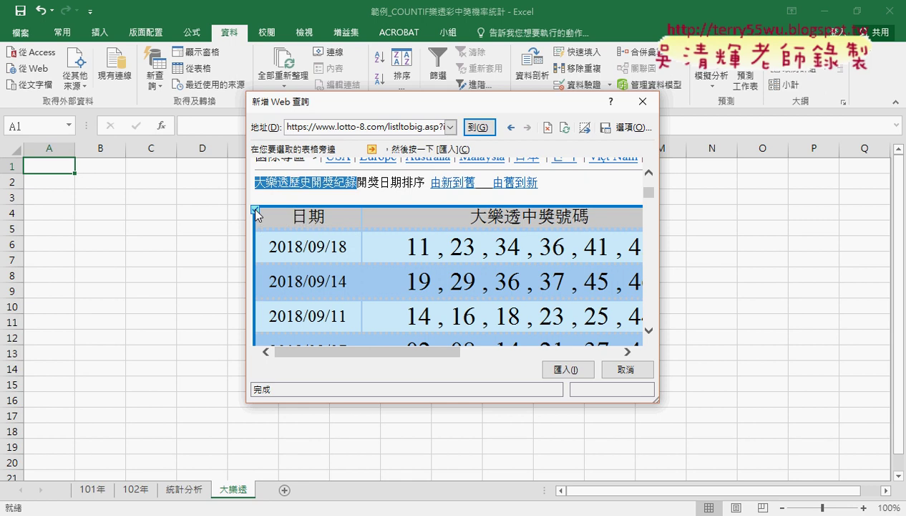
pyautogui.click(567, 369)
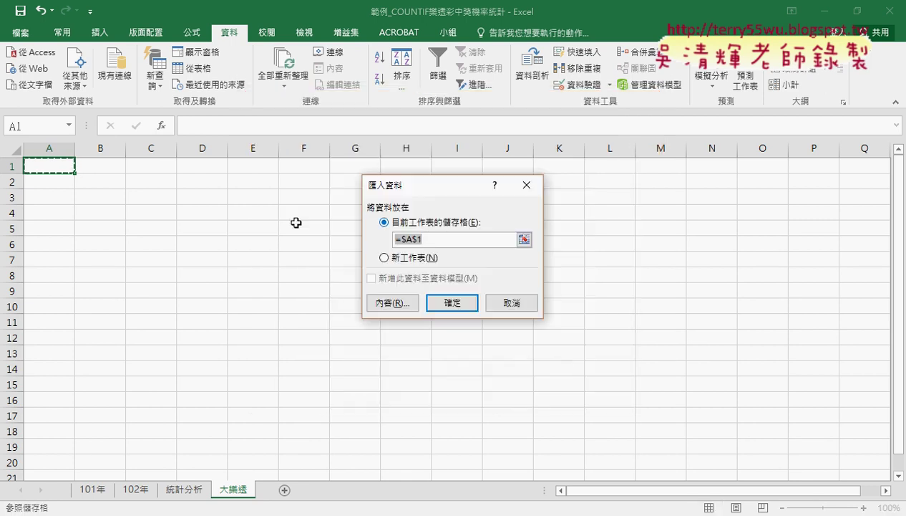
# Step: Place the imported draw history at $A$1 on the 大樂透 sheet, then select cell A102 below it
pyautogui.click(443, 307)
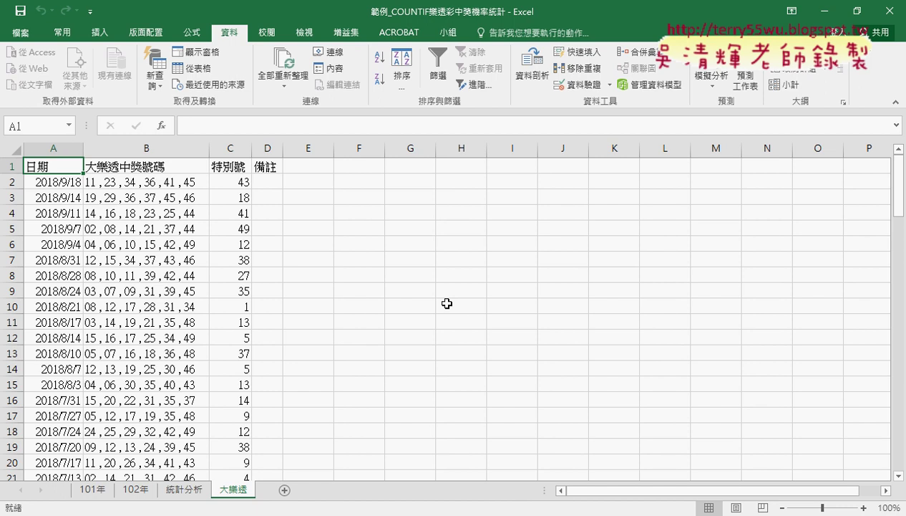
pyautogui.scroll(-4, 447, 304)
pyautogui.scroll(-7, 387, 308)
pyautogui.scroll(-8, 372, 312)
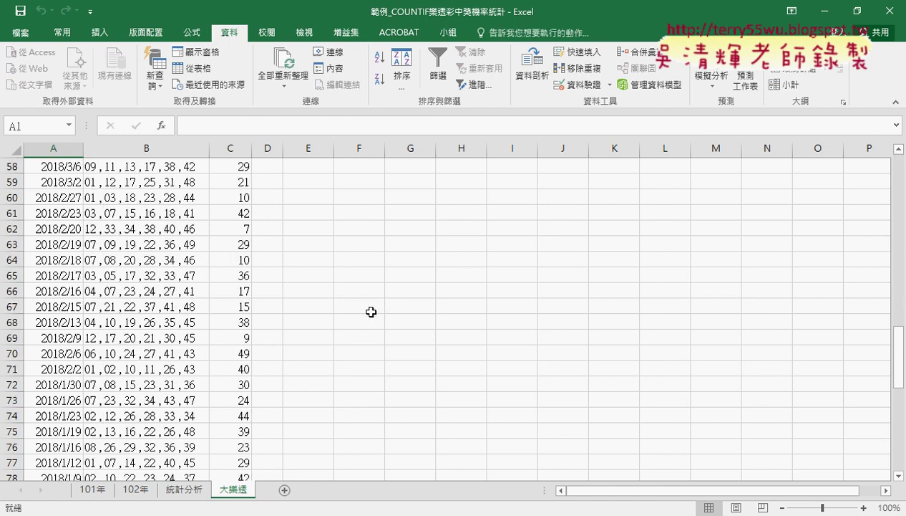
pyautogui.scroll(-10, 184, 363)
pyautogui.scroll(-4, 184, 363)
pyautogui.click(65, 198)
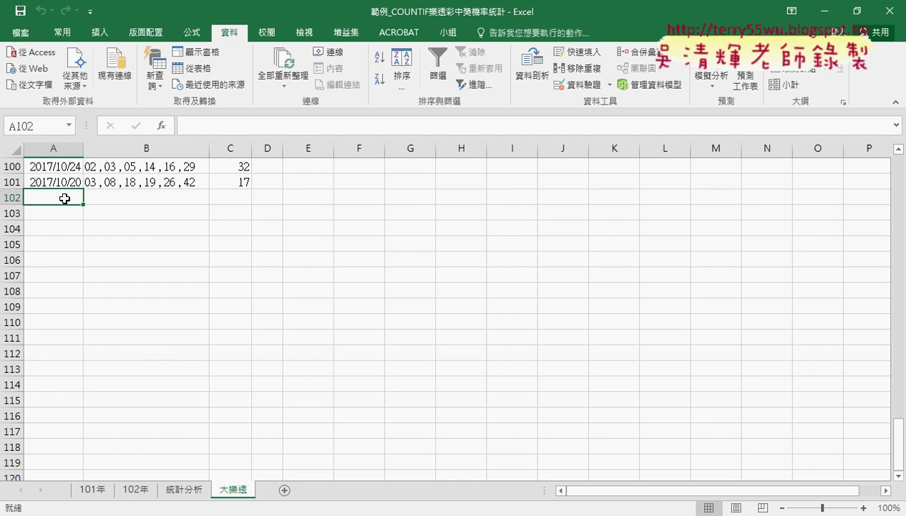
# Step: Start a new web query from cell A102 to add more draw results
pyautogui.click(31, 69)
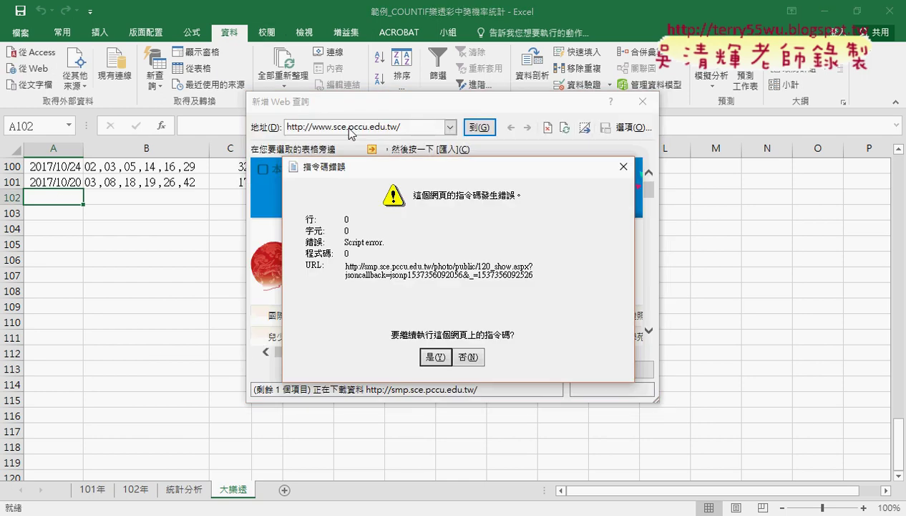